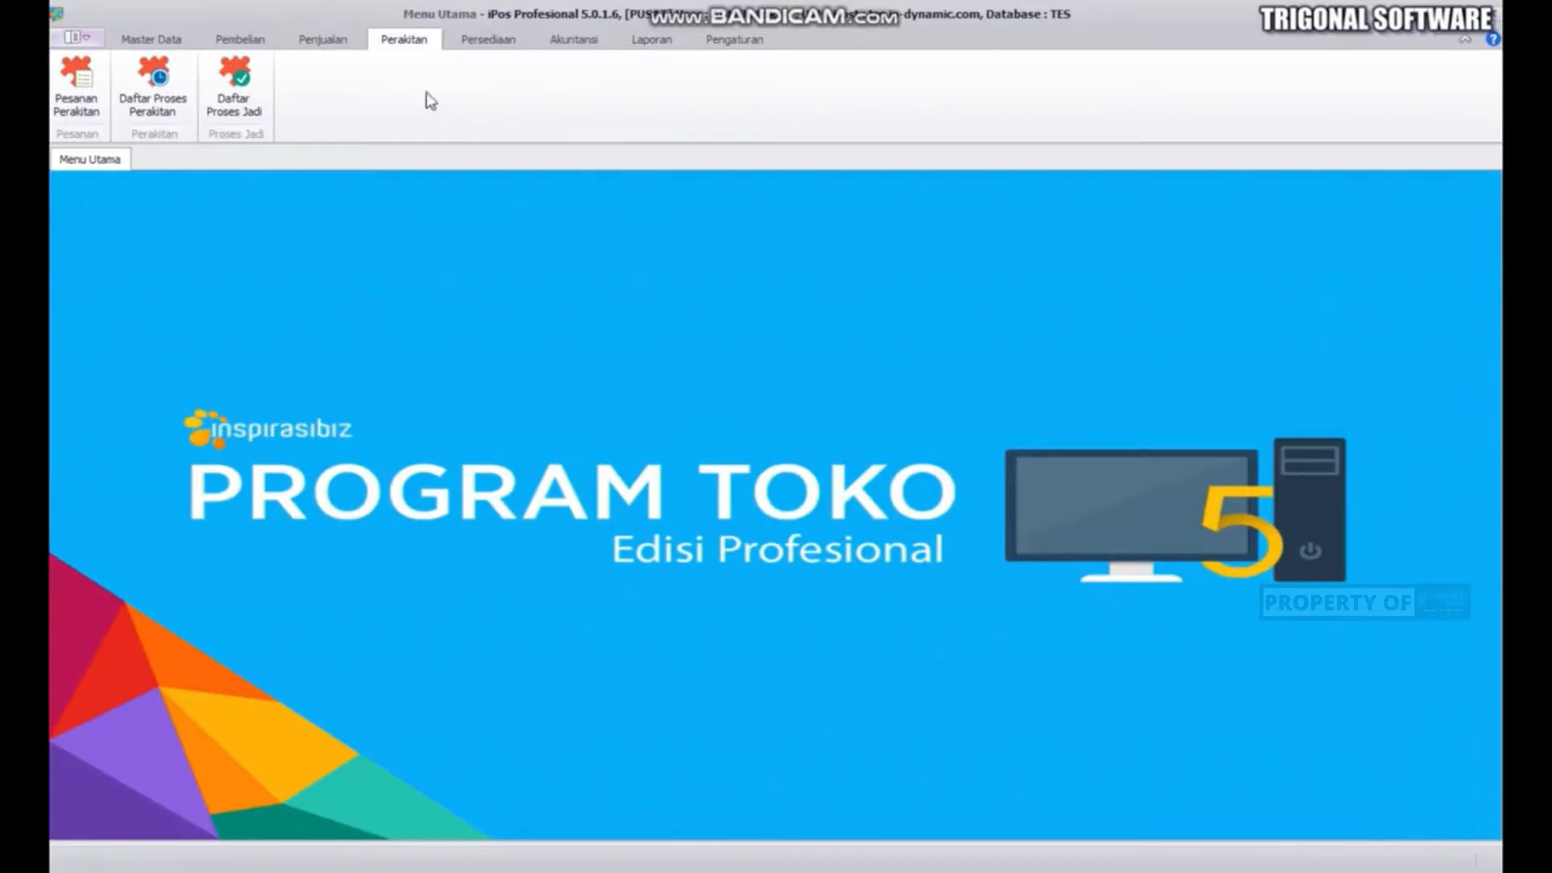
# Start a new item from the item list and set its type to Rakitan (ASM)
pyautogui.click(152, 39)
pyautogui.click(160, 113)
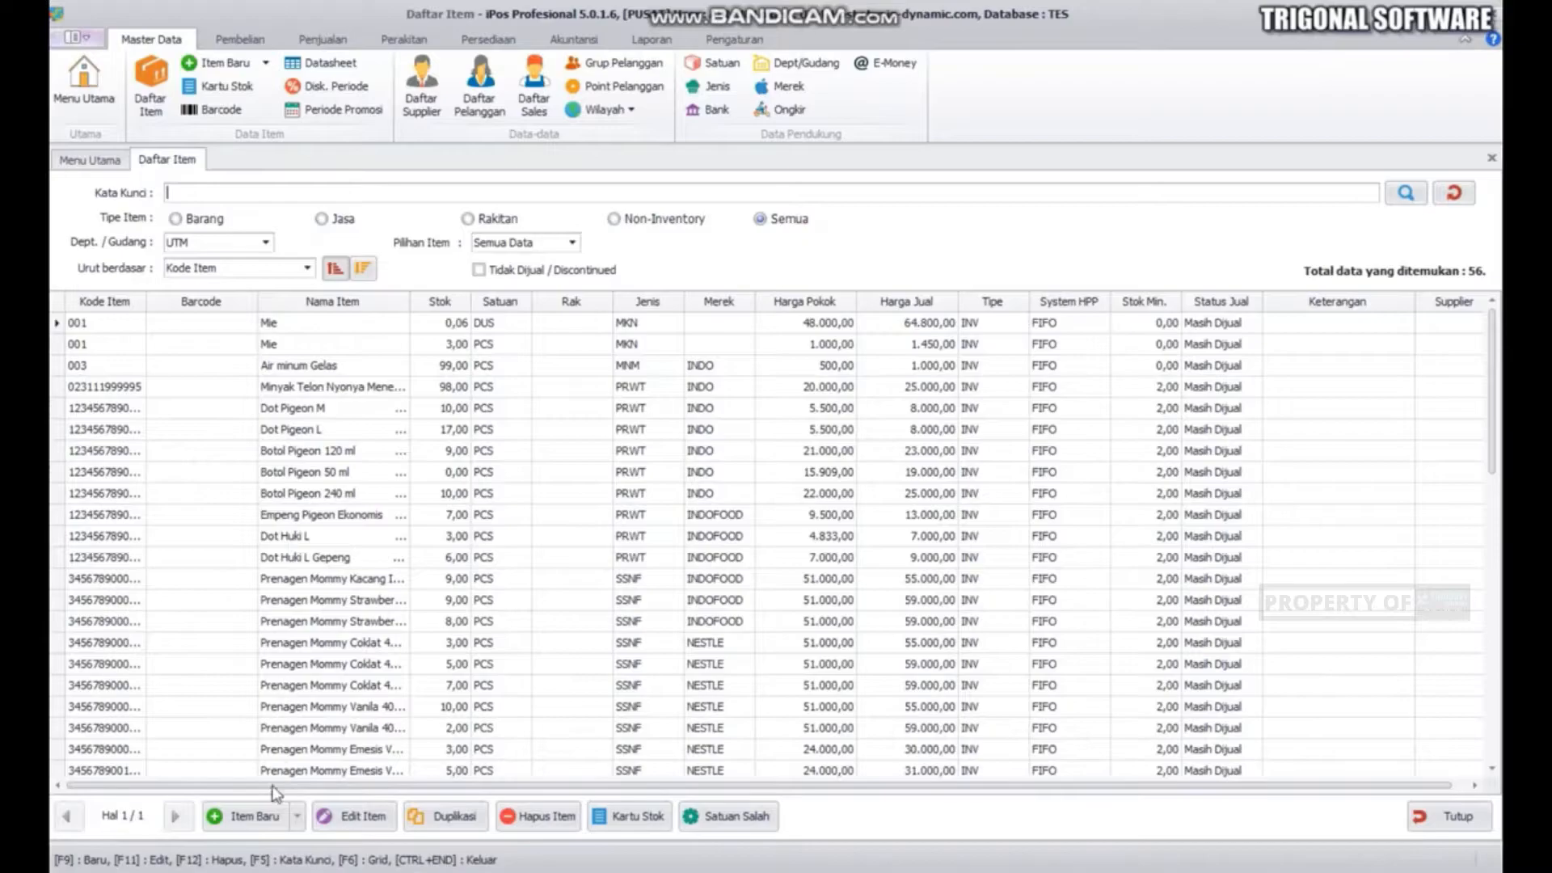
pyautogui.click(245, 817)
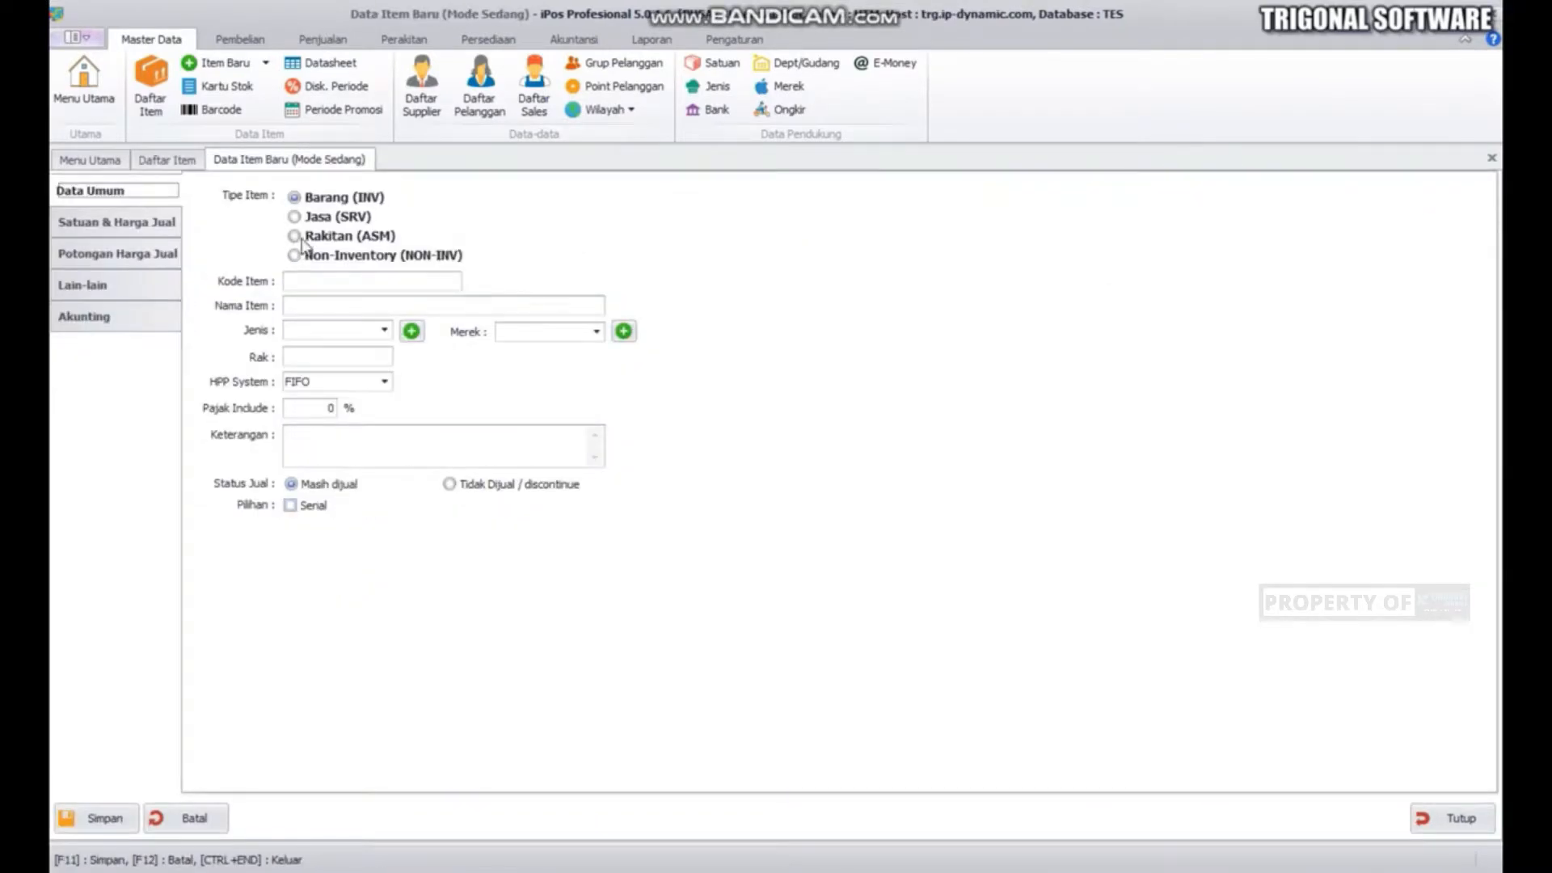
pyautogui.click(318, 240)
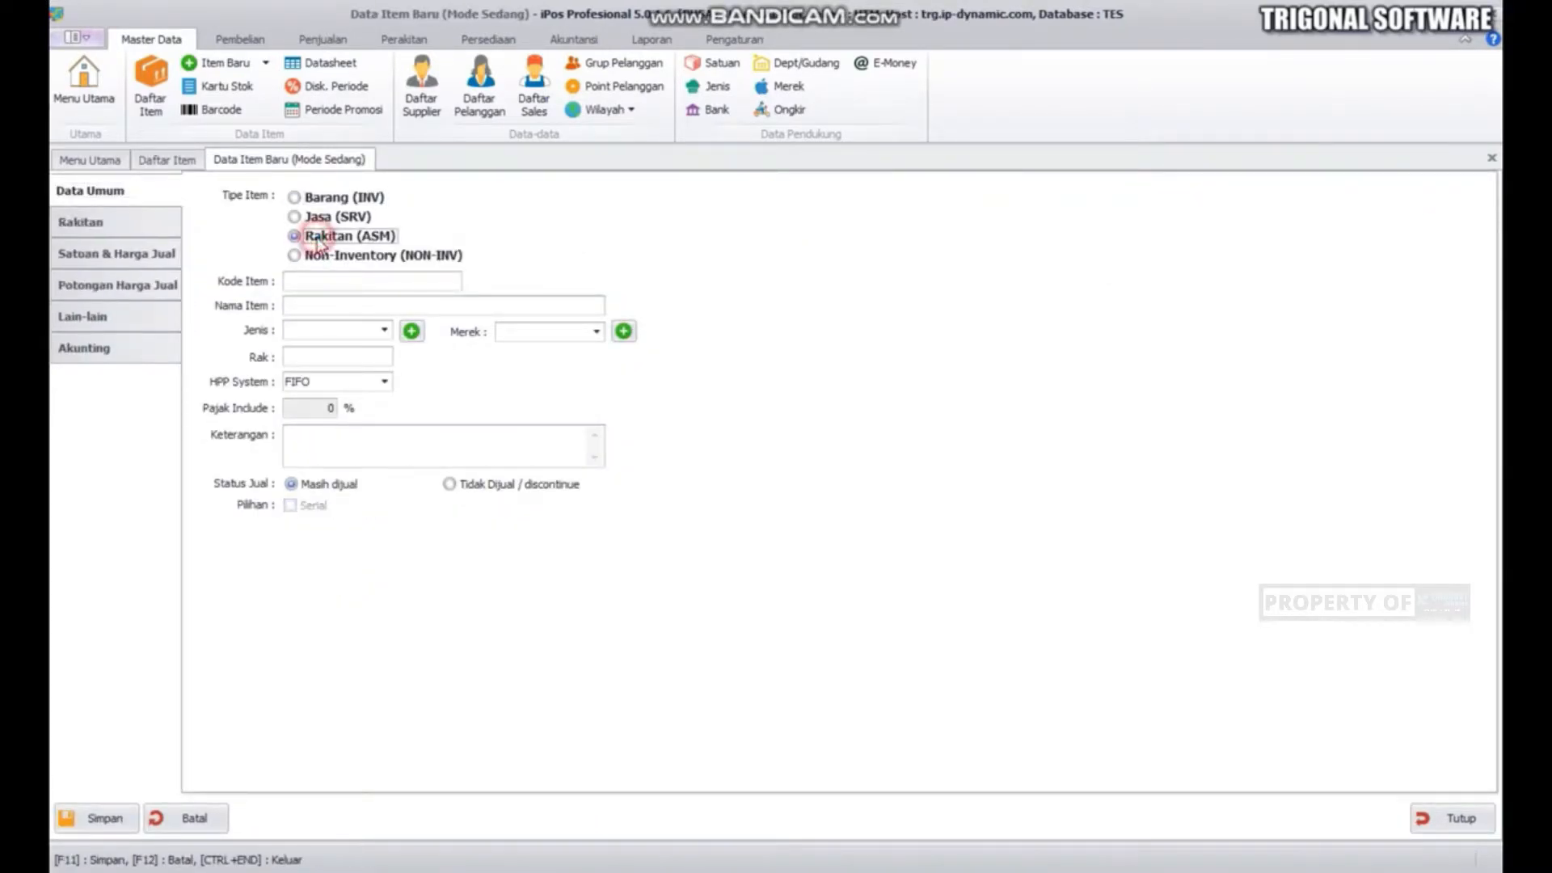
# Give the new assembly item the code R001 and the name Paket Hemat Pigeon
pyautogui.click(333, 281)
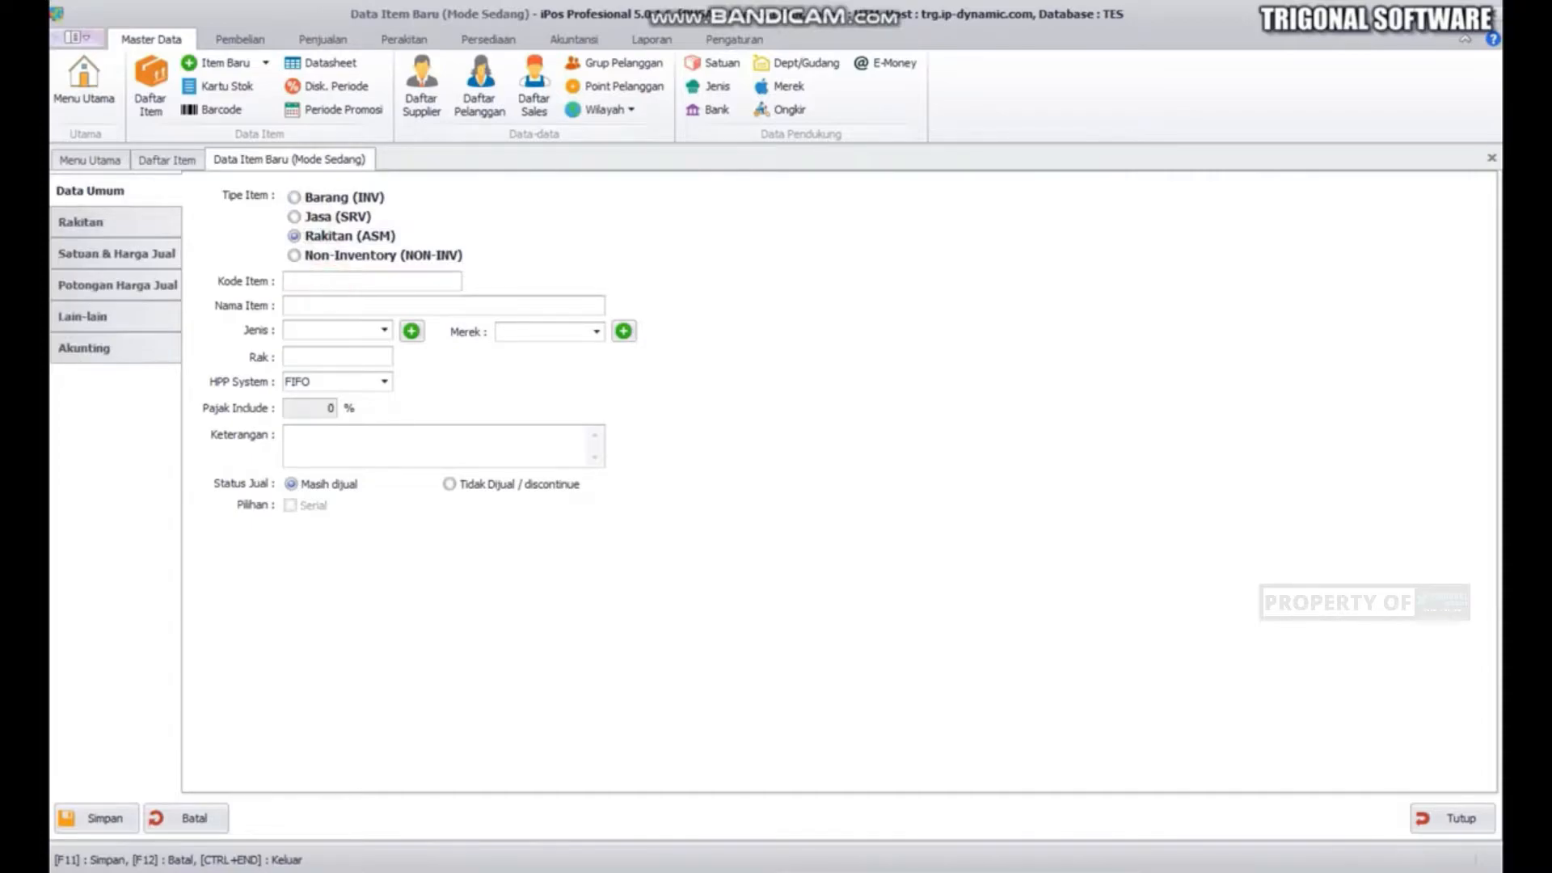
pyautogui.write('R001')
pyautogui.click(345, 308)
pyautogui.write('Paket Hemat Pigeon')
# Check the Pigeon products in the item list and set the new item's Jenis to PRWT, leaving Merek blank
pyautogui.click(181, 160)
pyautogui.click(356, 410)
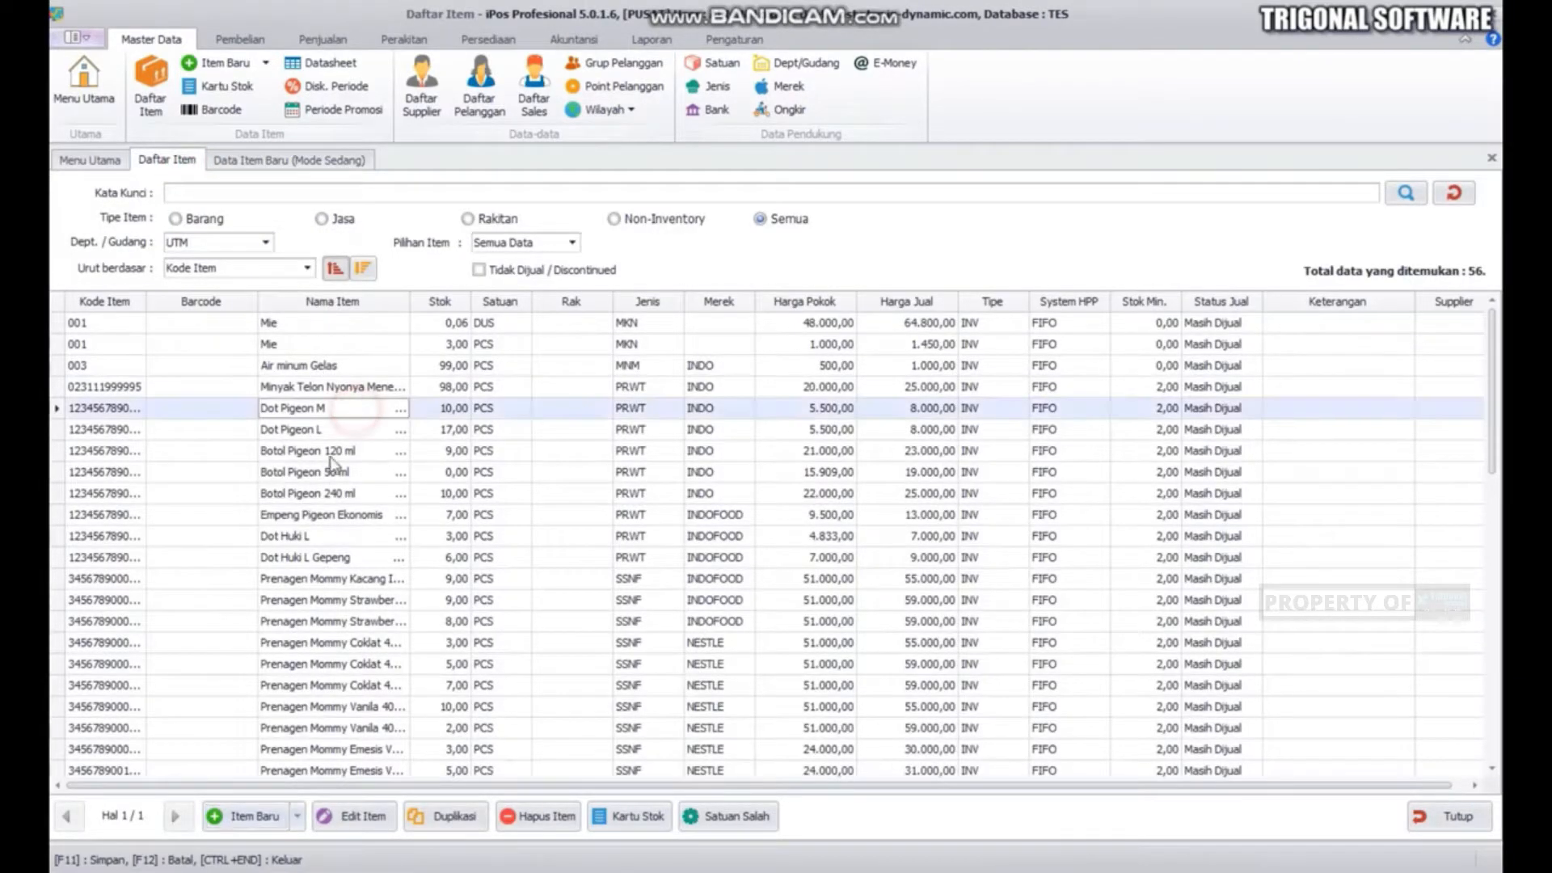
pyautogui.click(292, 162)
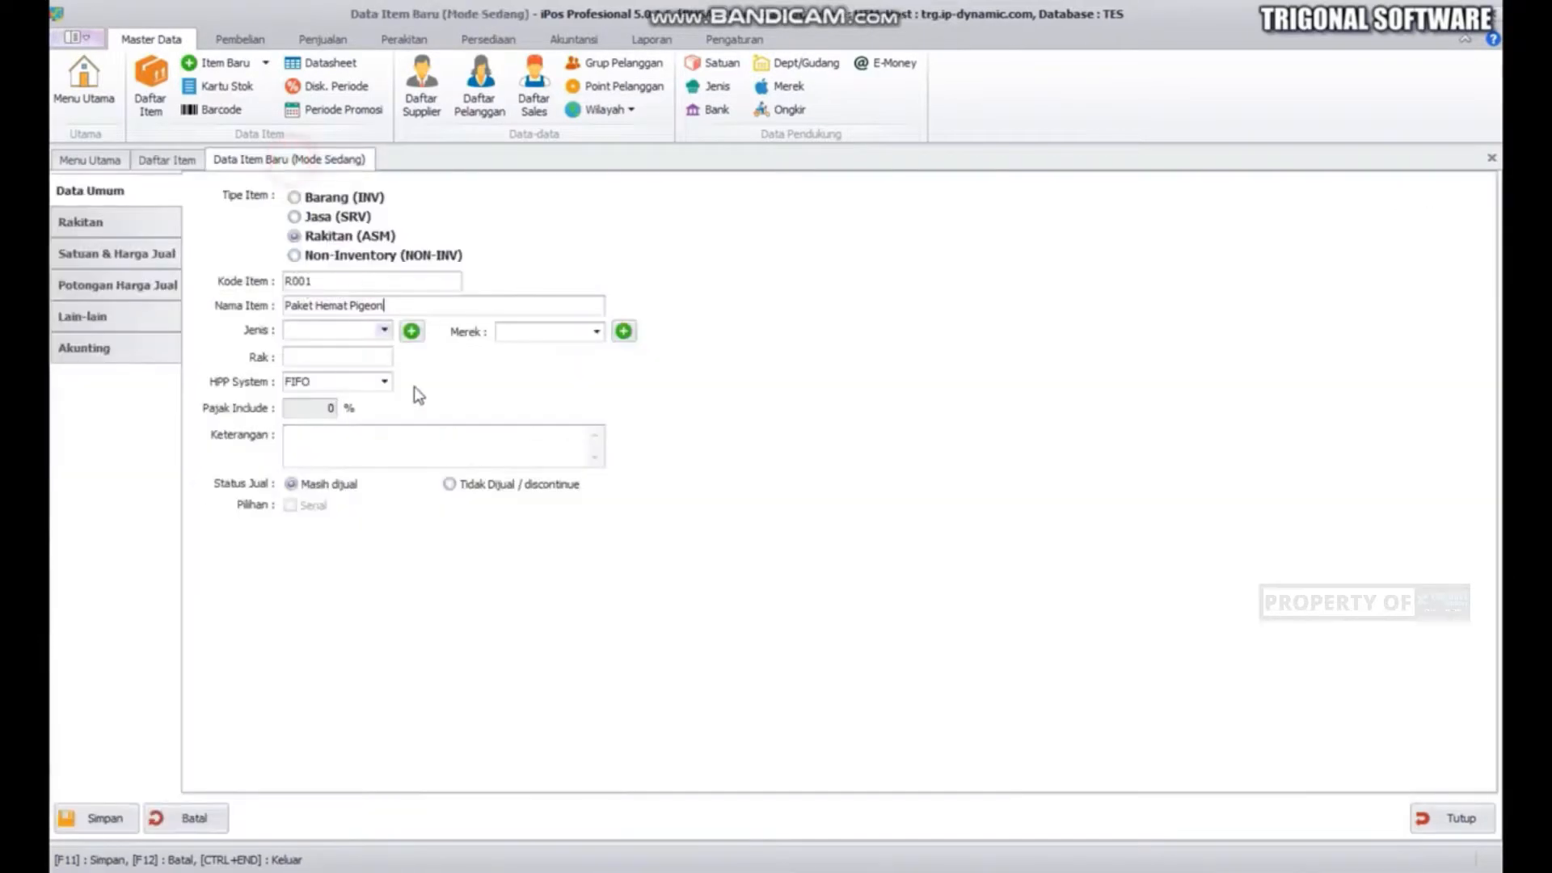
pyautogui.click(385, 330)
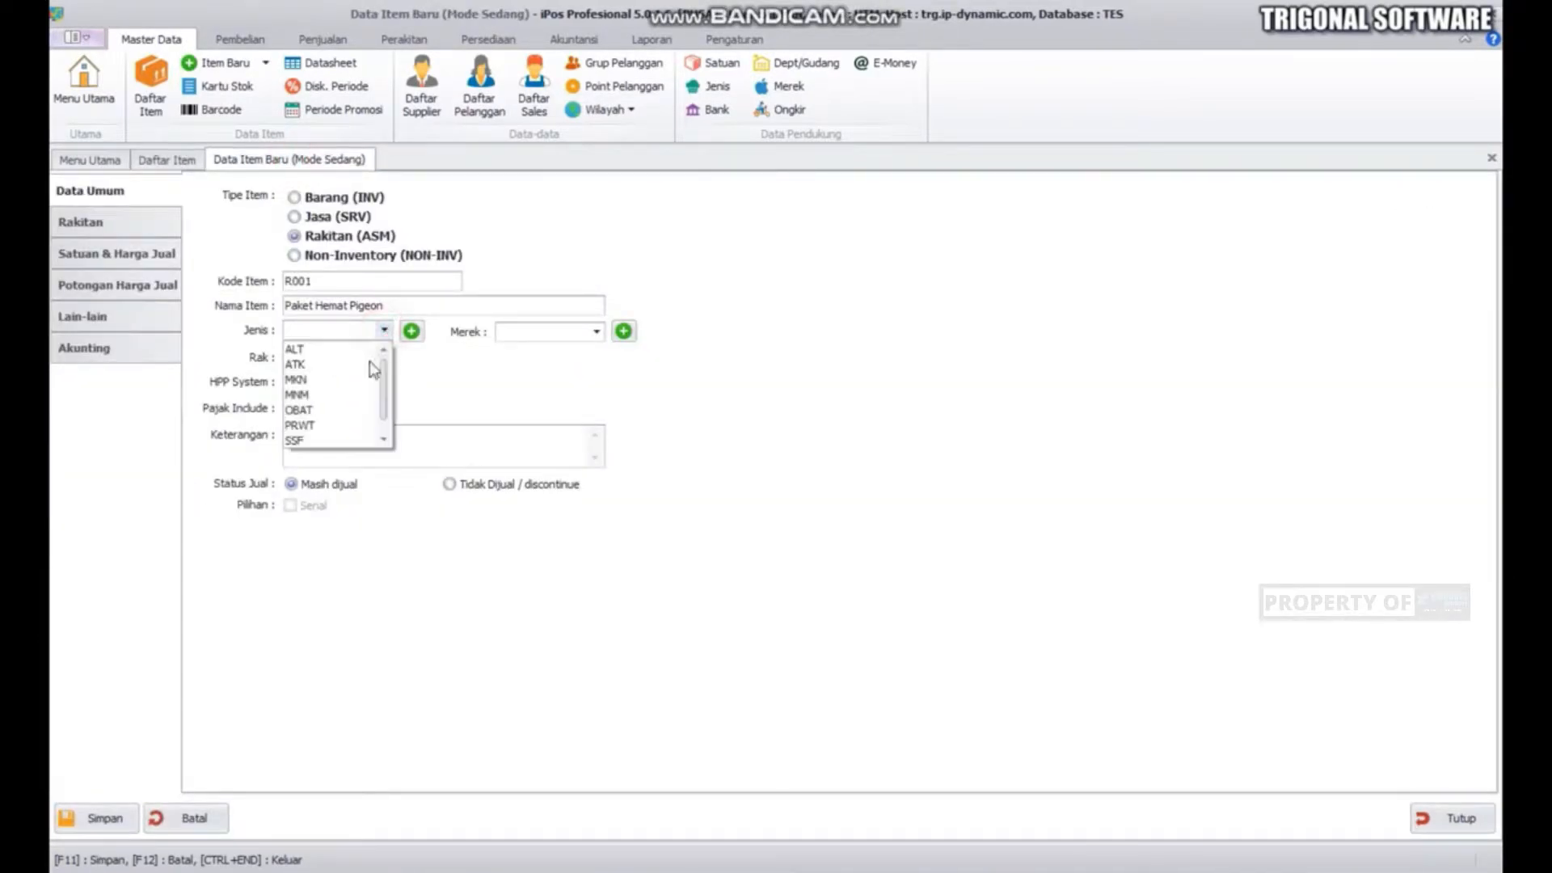
pyautogui.click(328, 431)
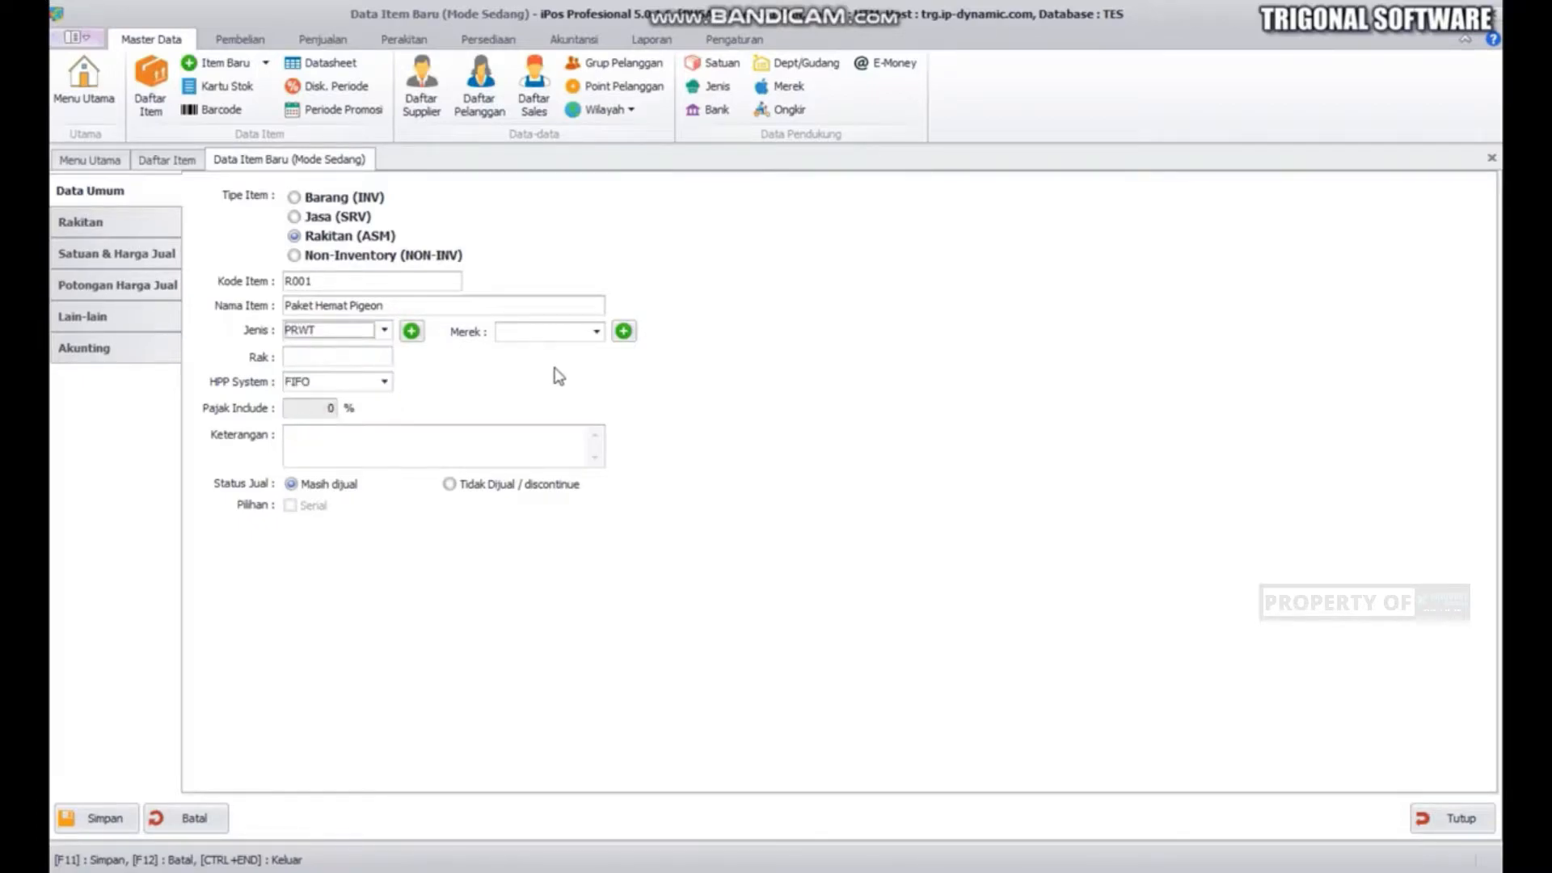
pyautogui.click(596, 332)
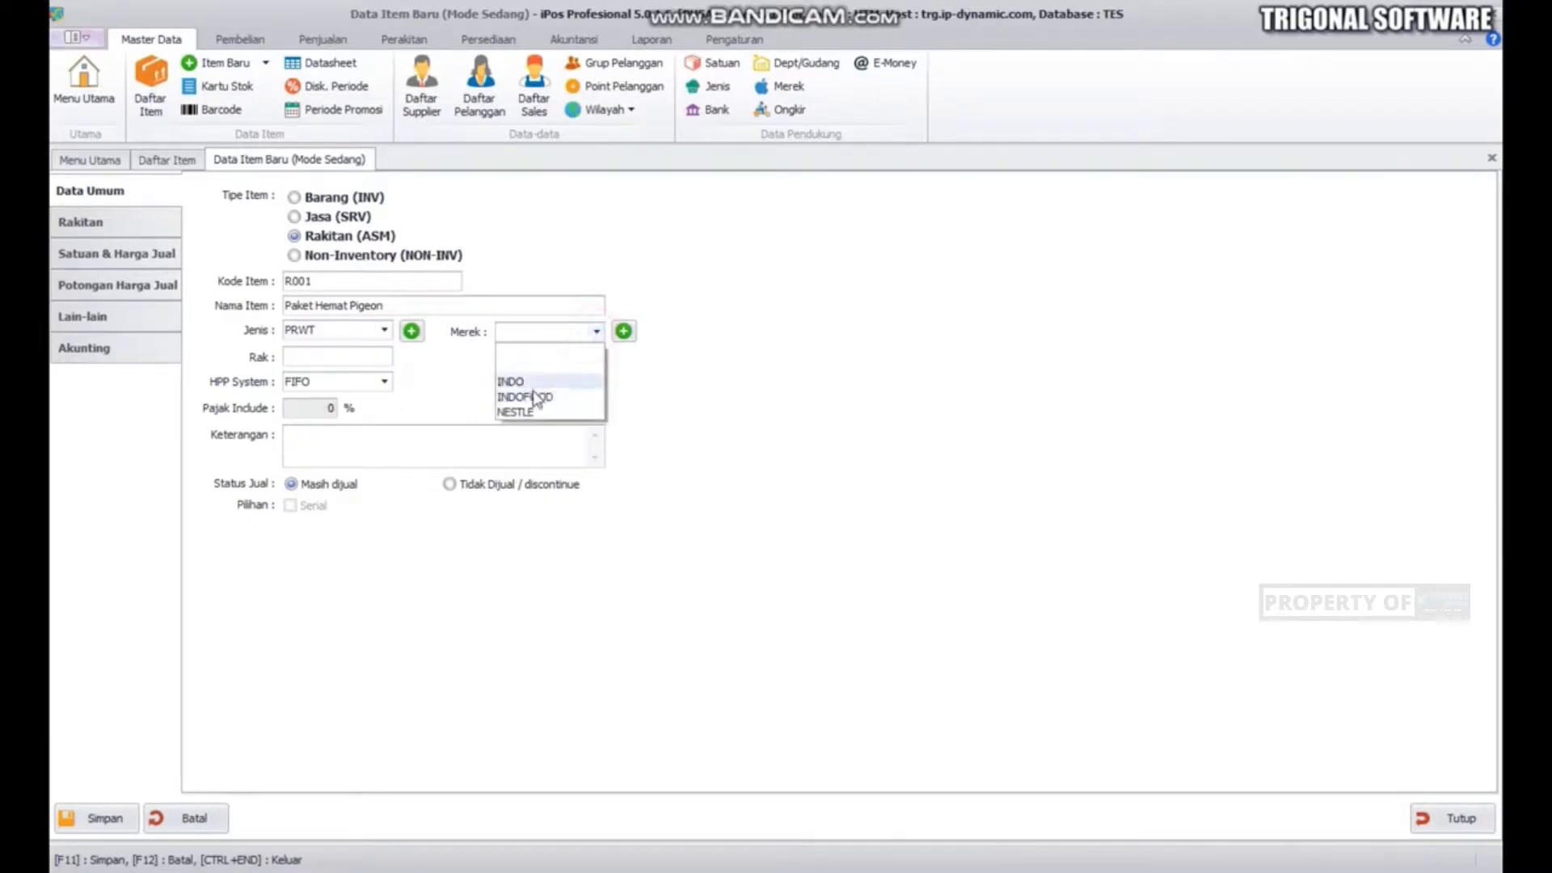
pyautogui.click(697, 402)
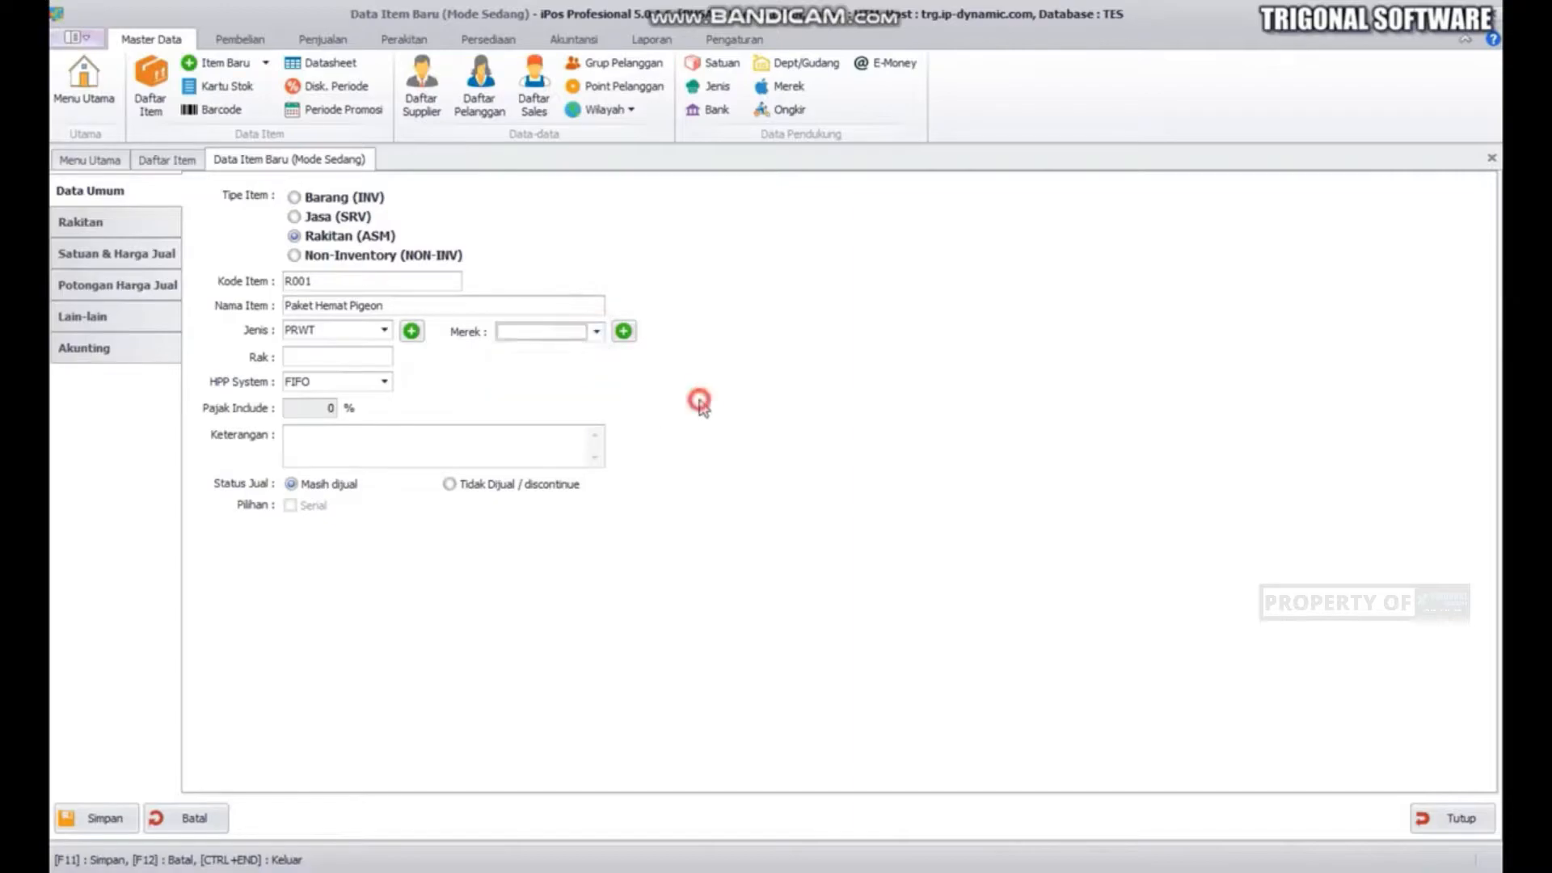
# Search the assembly components for pigeon and add Dot Pigeon M with a quantity of 1 PCS
pyautogui.click(82, 229)
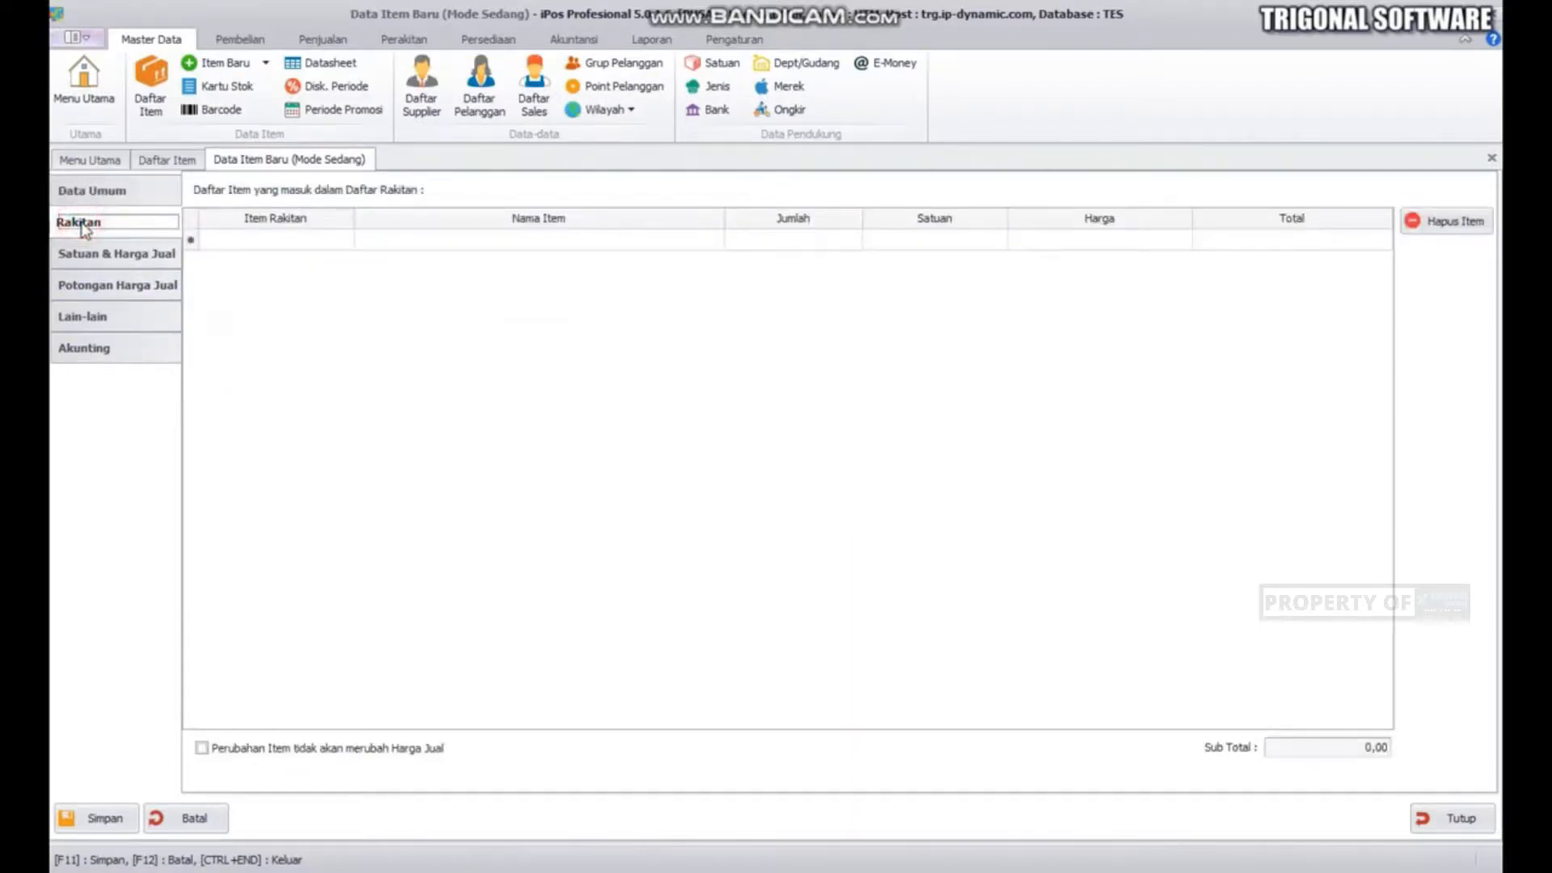
pyautogui.click(252, 239)
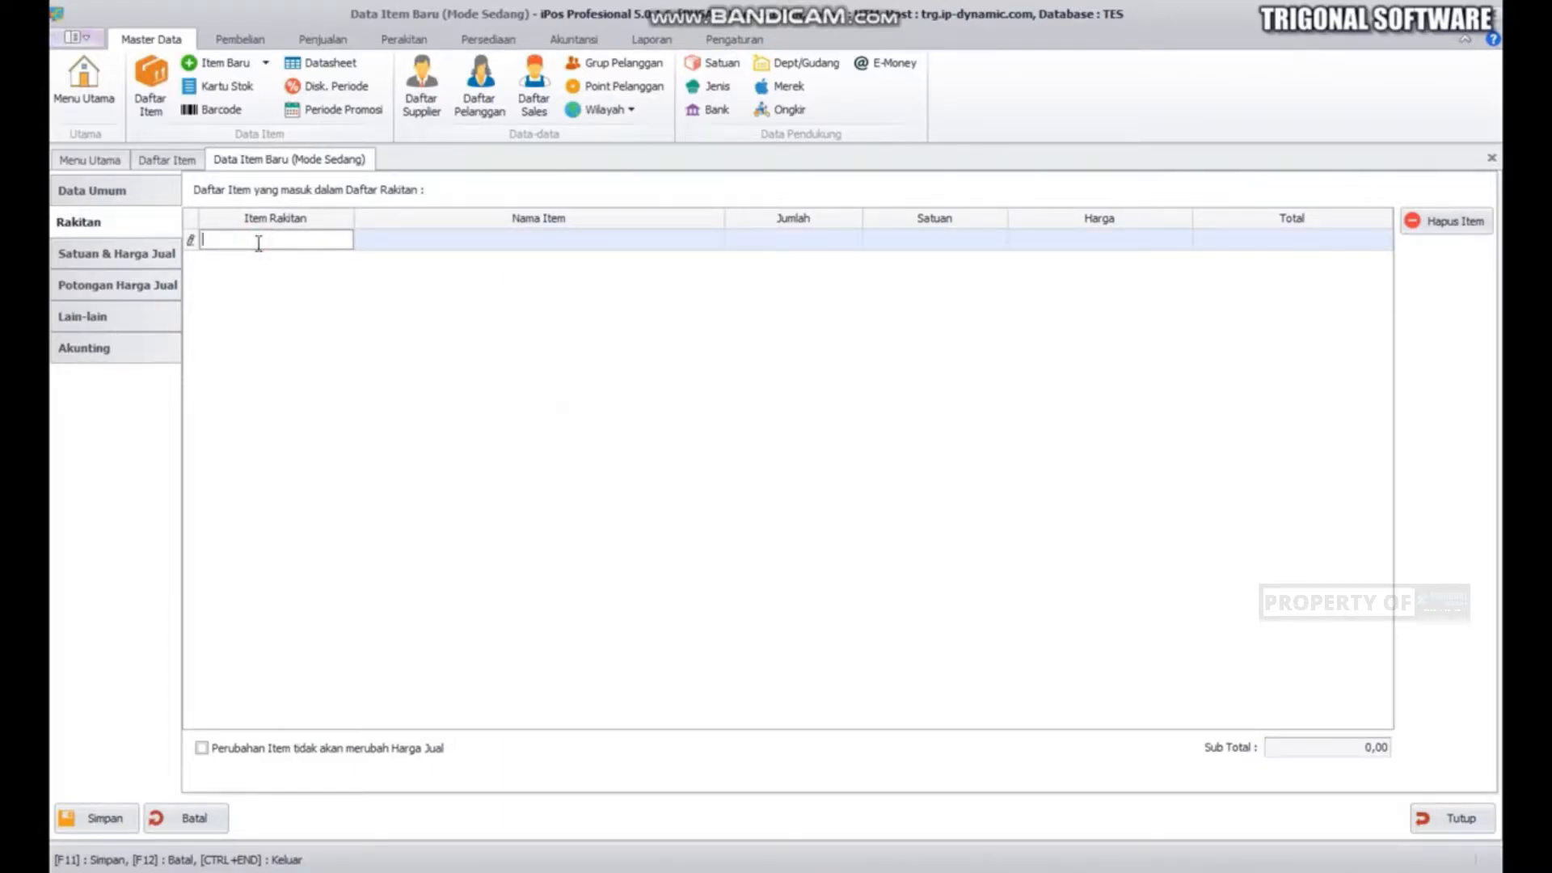
pyautogui.write('pigeon')
pyautogui.press('Return')
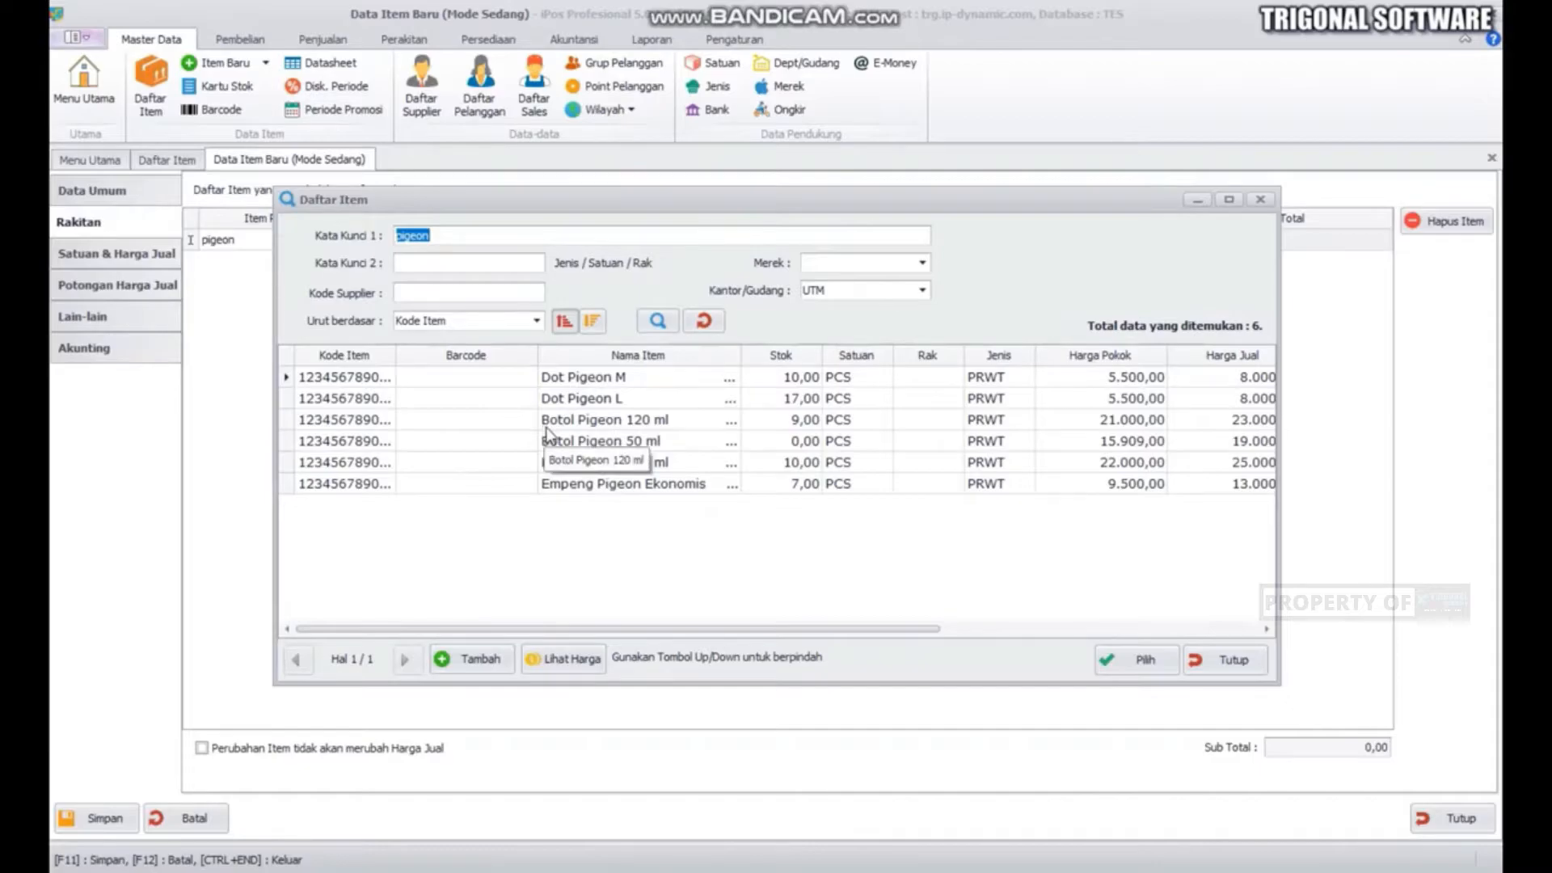
pyautogui.doubleClick(558, 377)
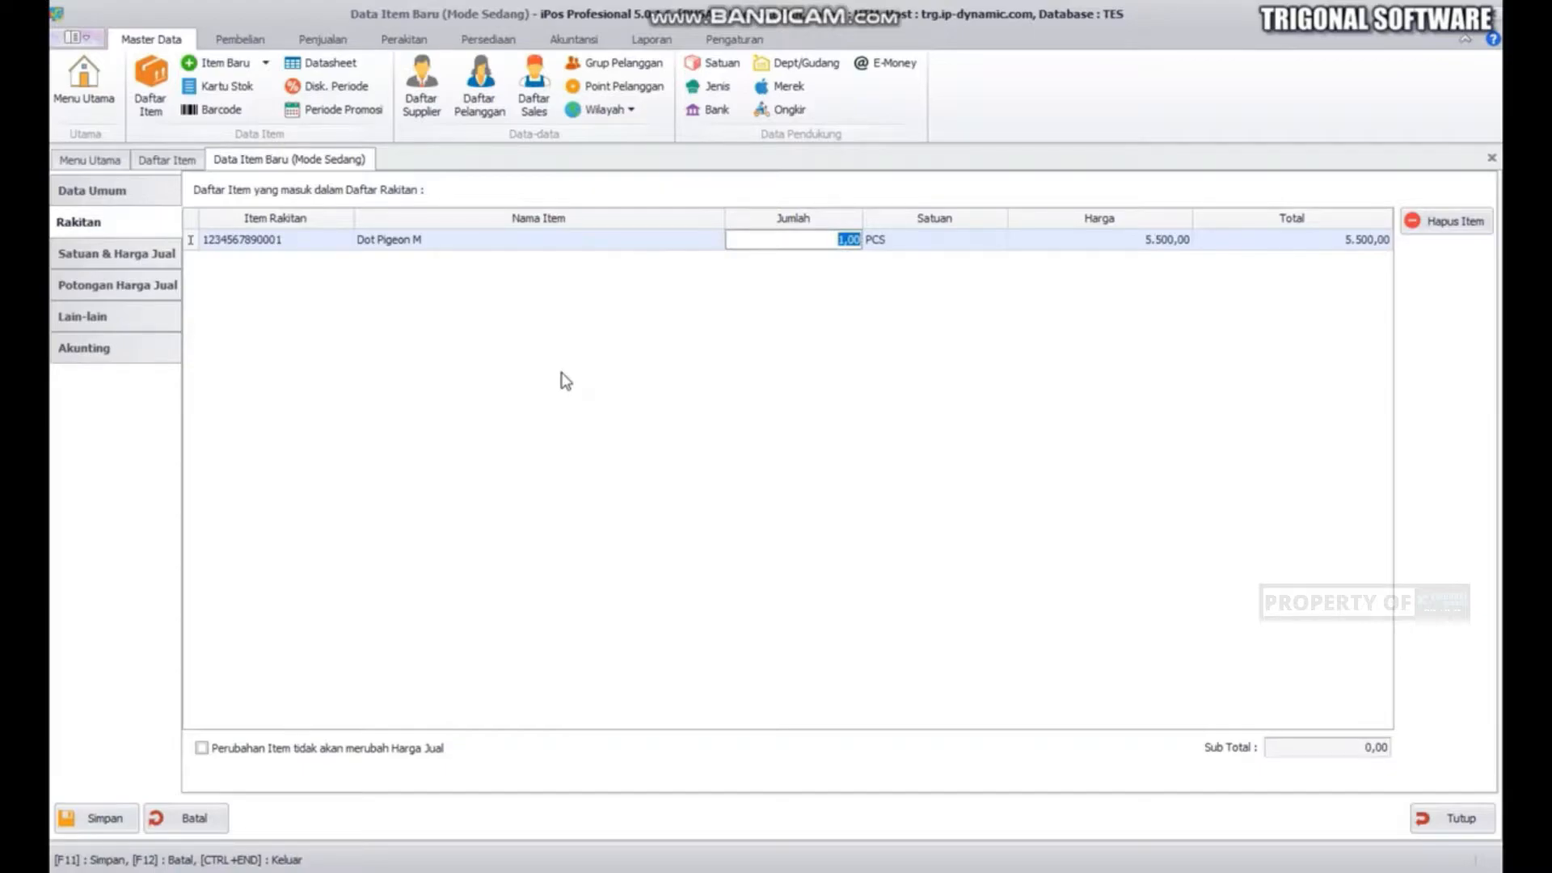
pyautogui.press('Return')
pyautogui.press('Return')
# Add Dot Pigeon L as the second assembly component with a quantity of 2 PCS
pyautogui.write('pigeon')
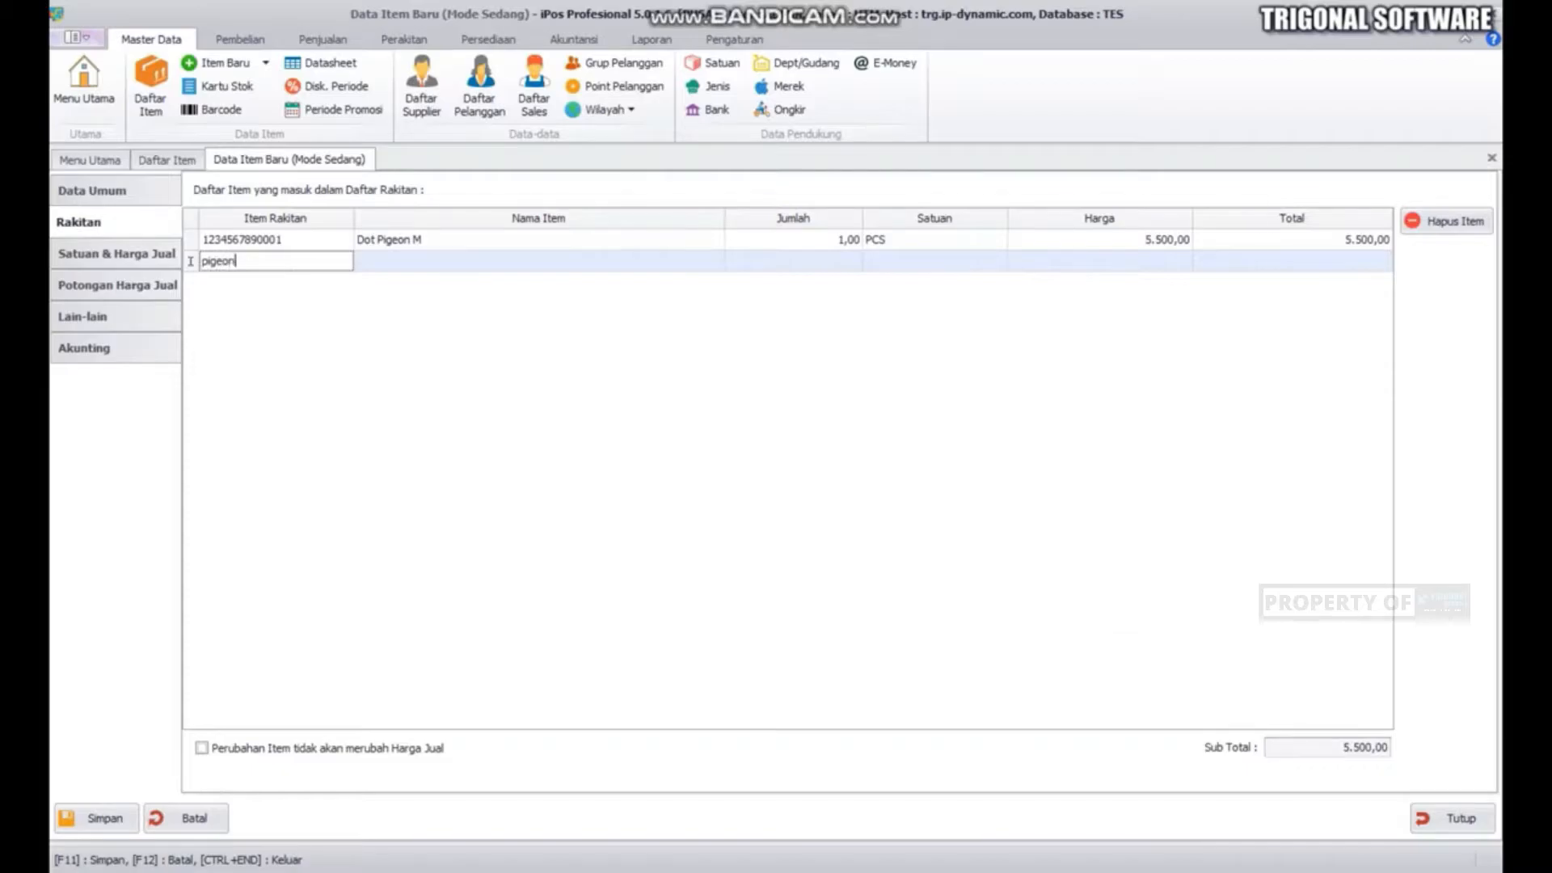
pyautogui.press('Return')
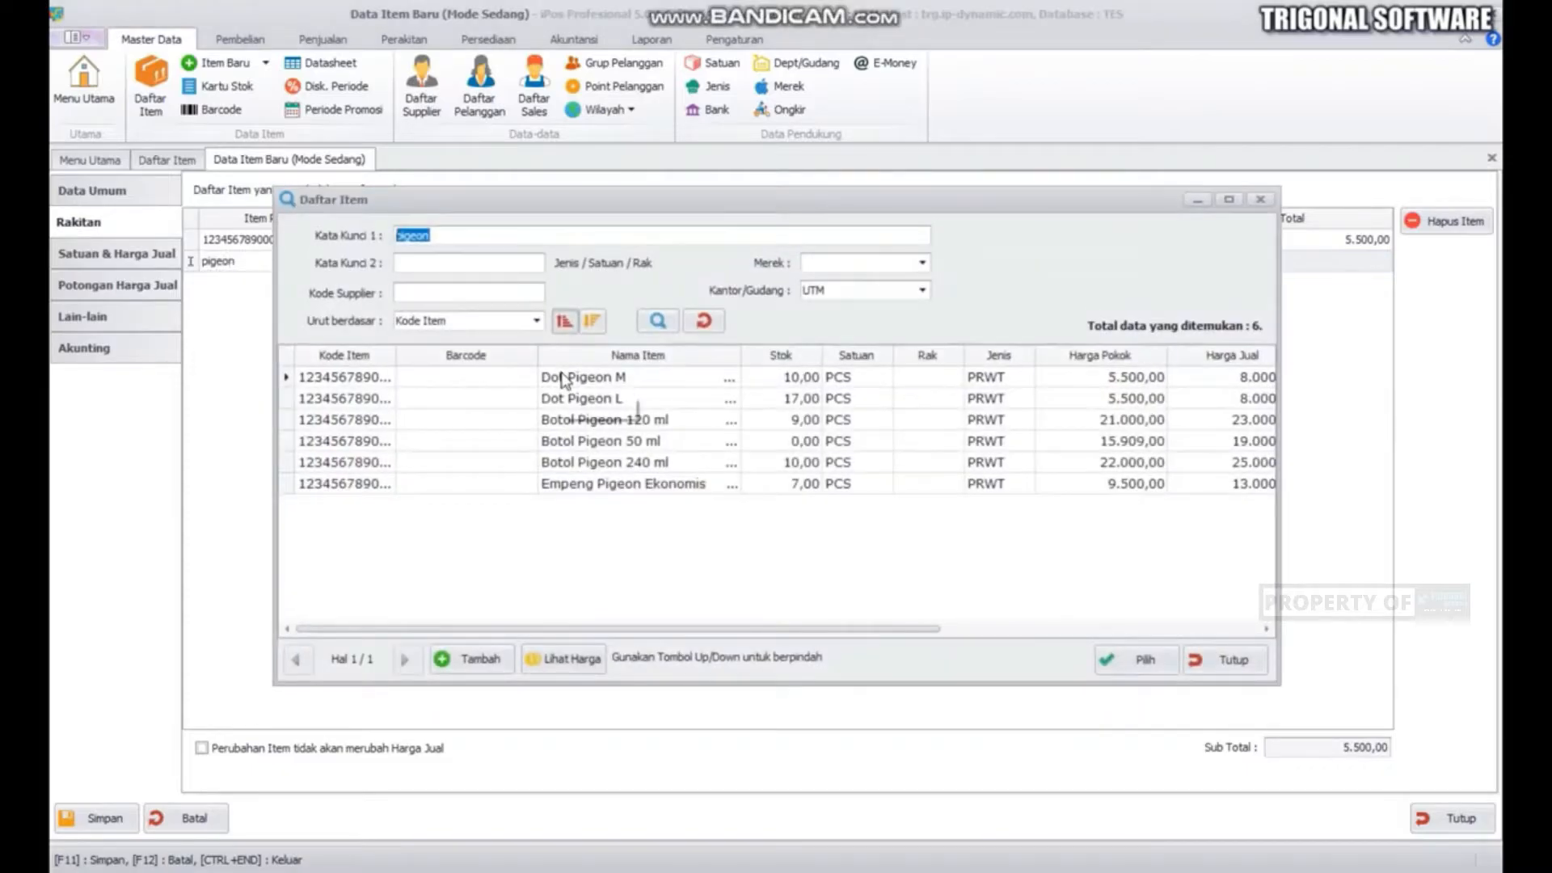
pyautogui.doubleClick(617, 400)
pyautogui.write('2')
pyautogui.press('Return')
pyautogui.press('Return')
pyautogui.press('Return')
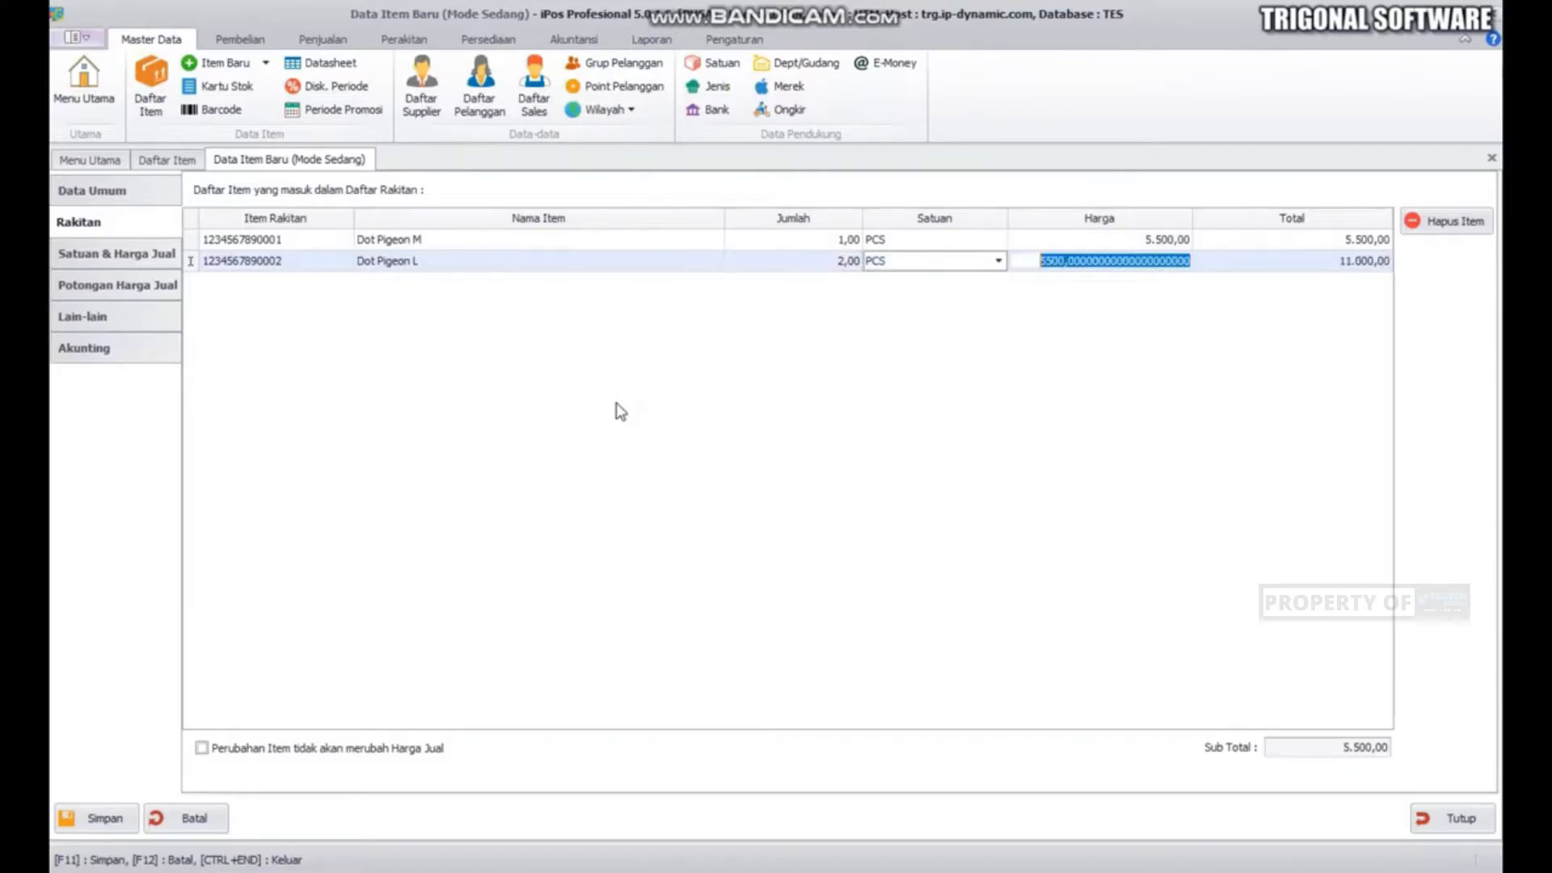
# Add Botol Pigeon 120 ml as the third assembly component with a quantity of 1 PCS
pyautogui.write('pigeon')
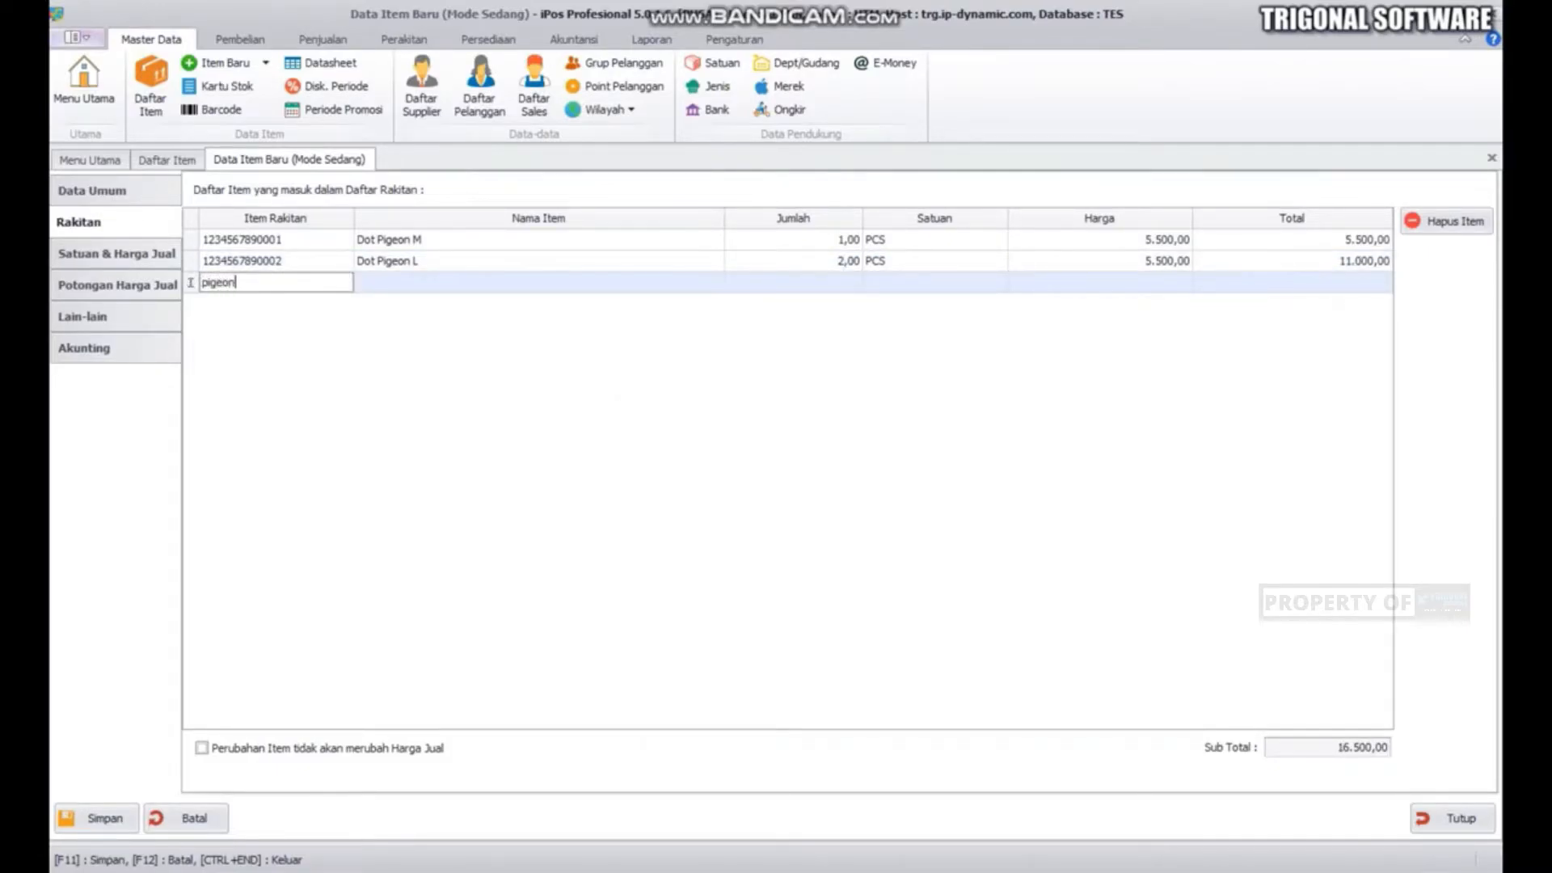
pyautogui.press('Return')
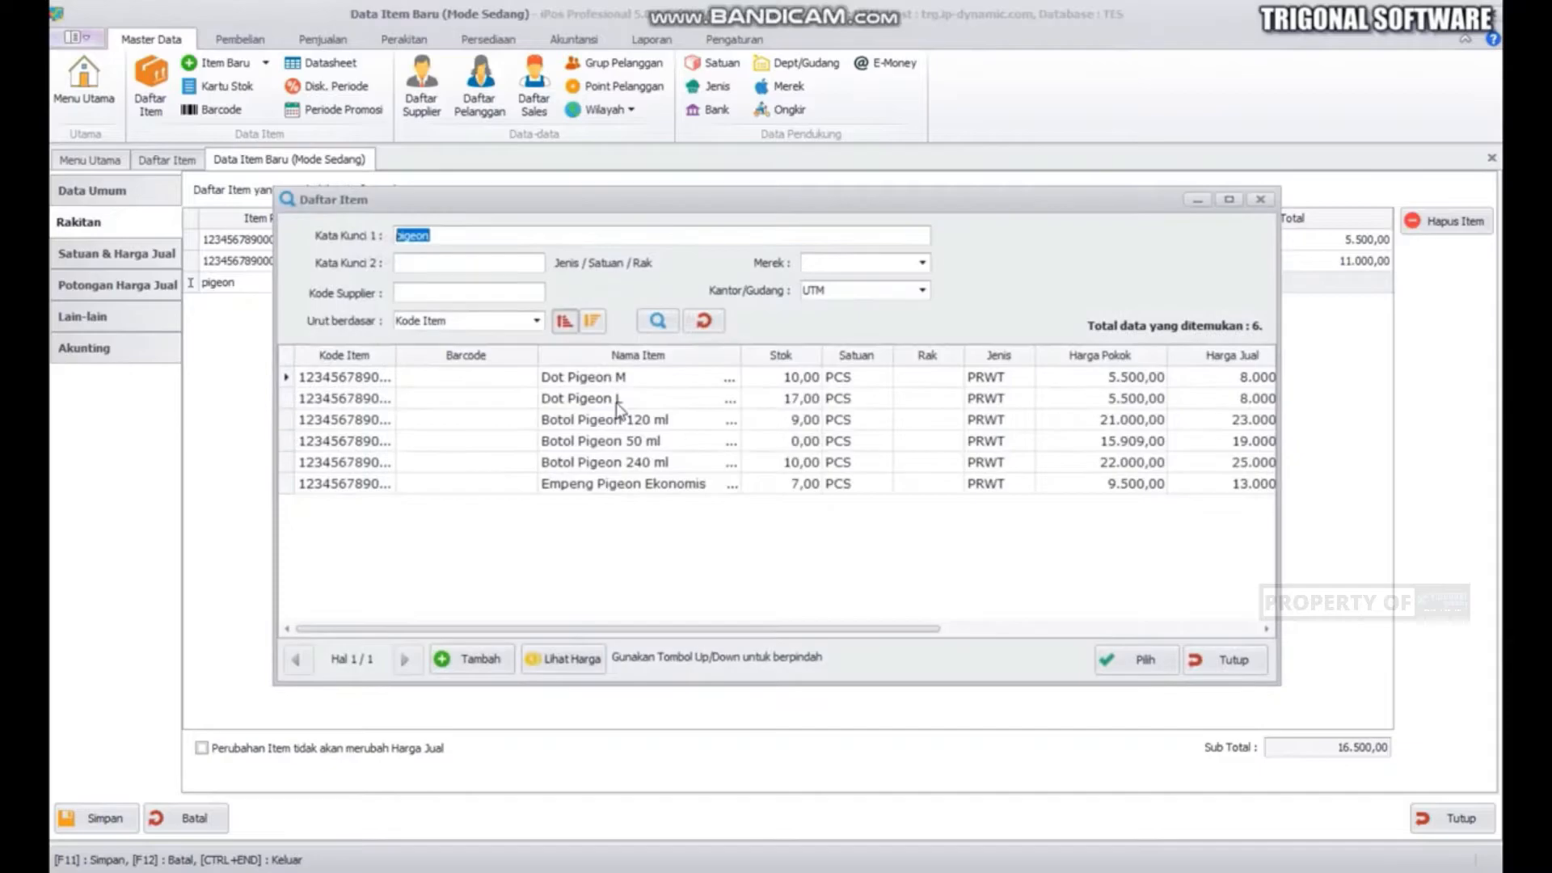
pyautogui.doubleClick(660, 421)
pyautogui.press('Return')
pyautogui.press('Return')
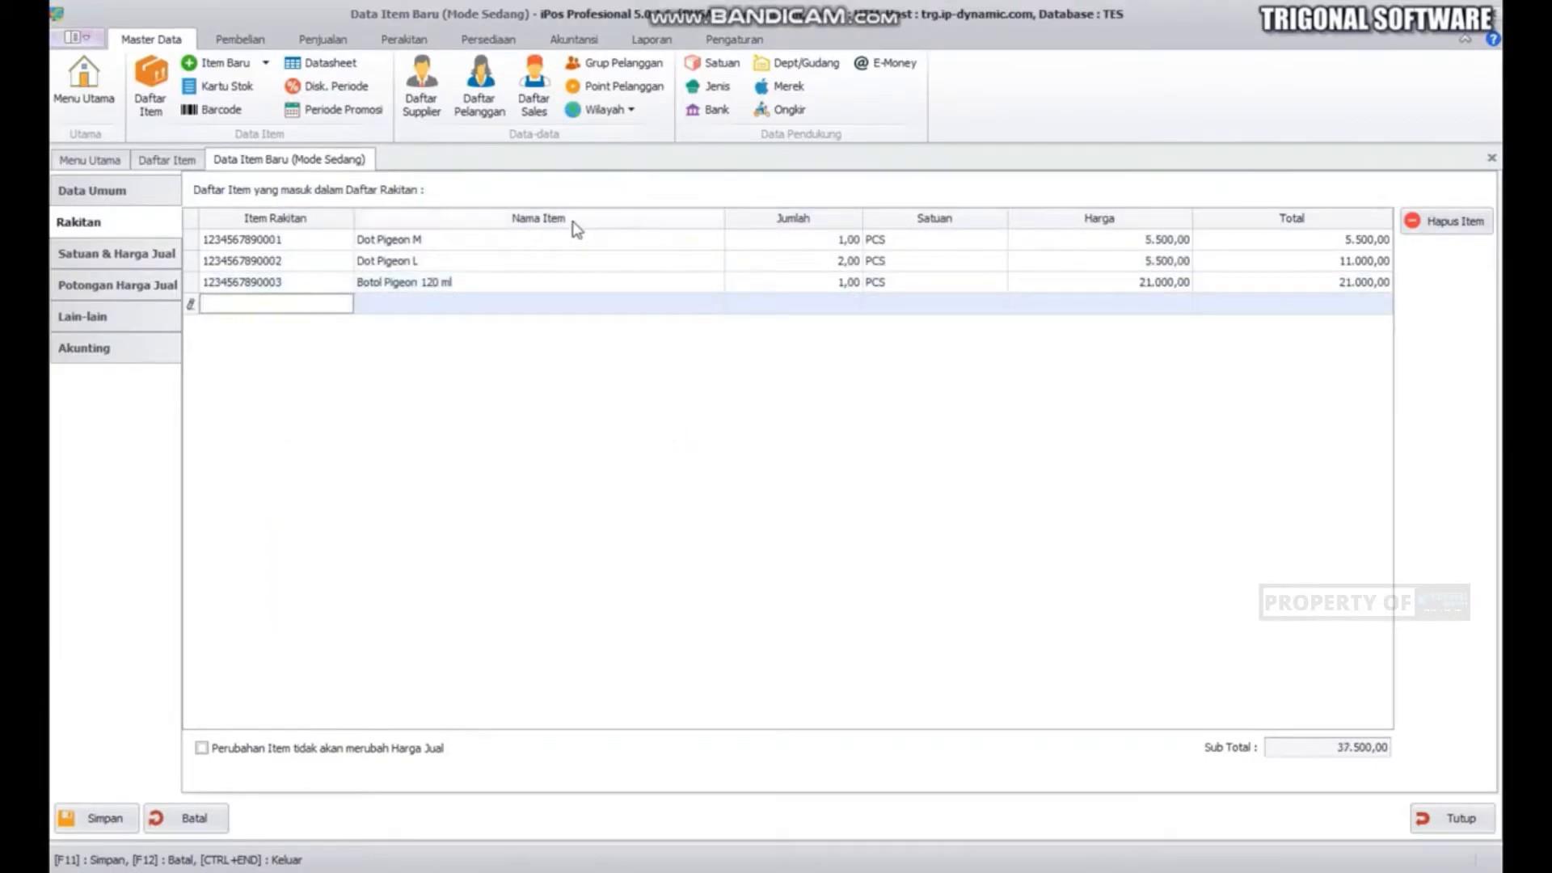
# Add Empeng Pigeon Ekonomis as the fourth assembly component with a quantity of 1 PCS
pyautogui.write('pigeon')
pyautogui.press('Return')
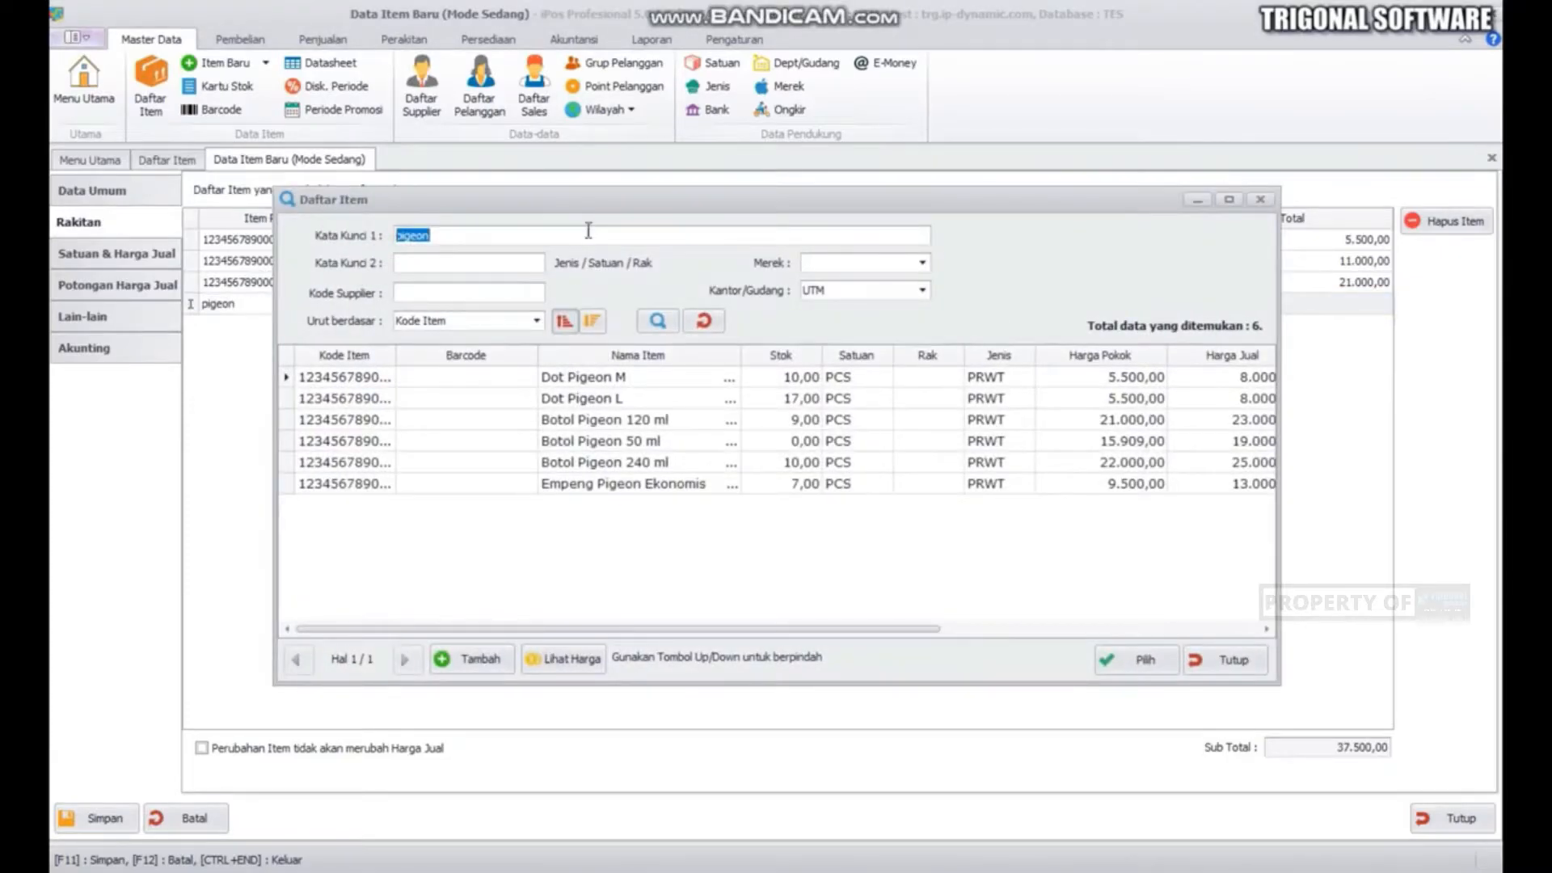
pyautogui.click(677, 484)
pyautogui.doubleClick(678, 483)
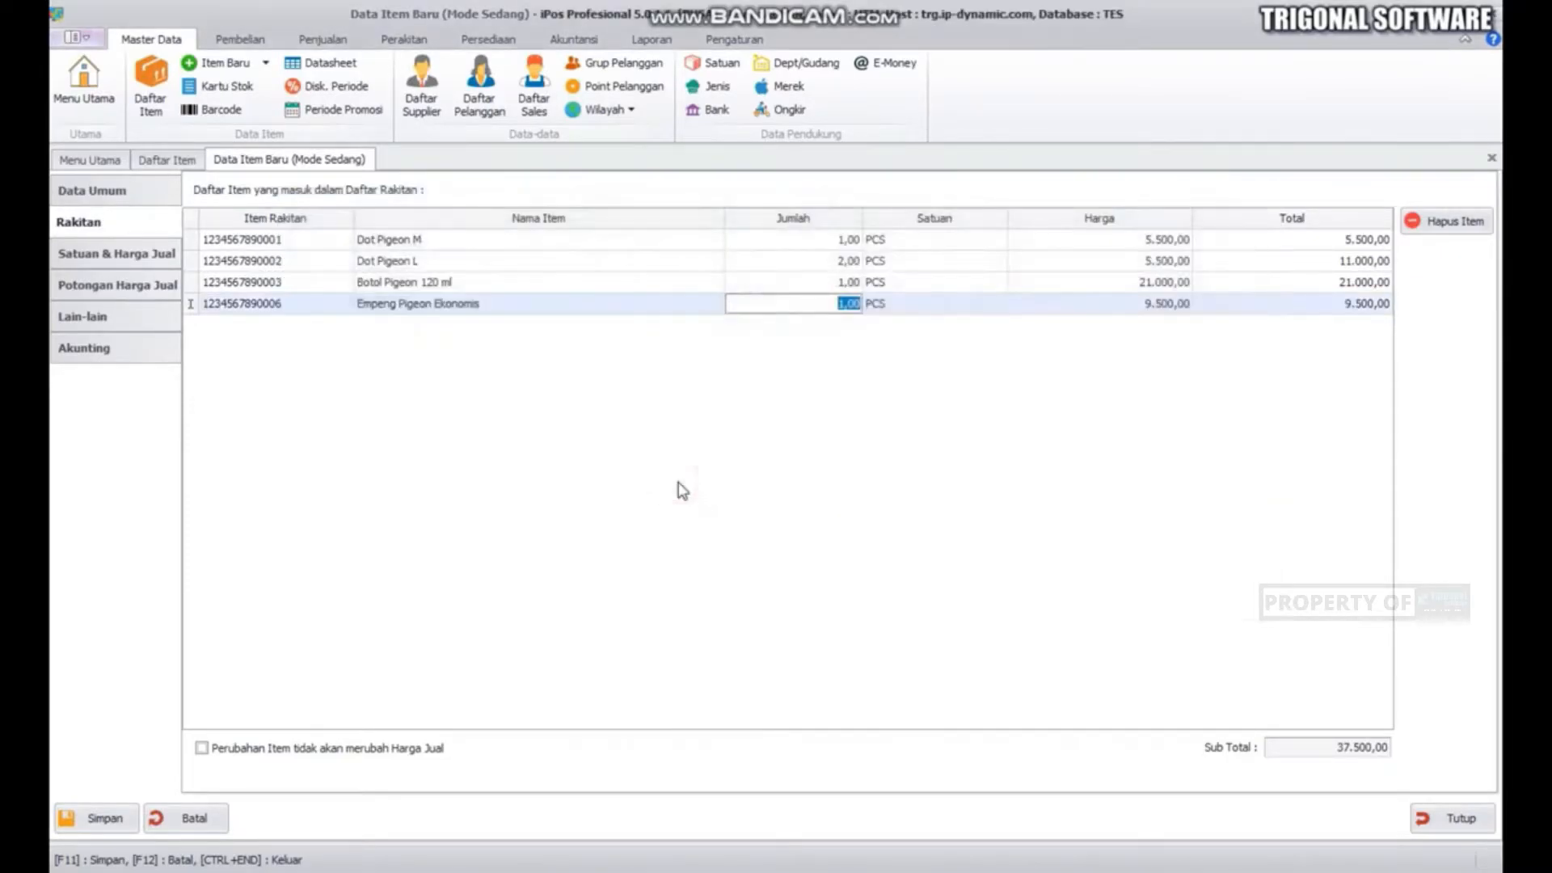
pyautogui.press('Return')
pyautogui.press('Return')
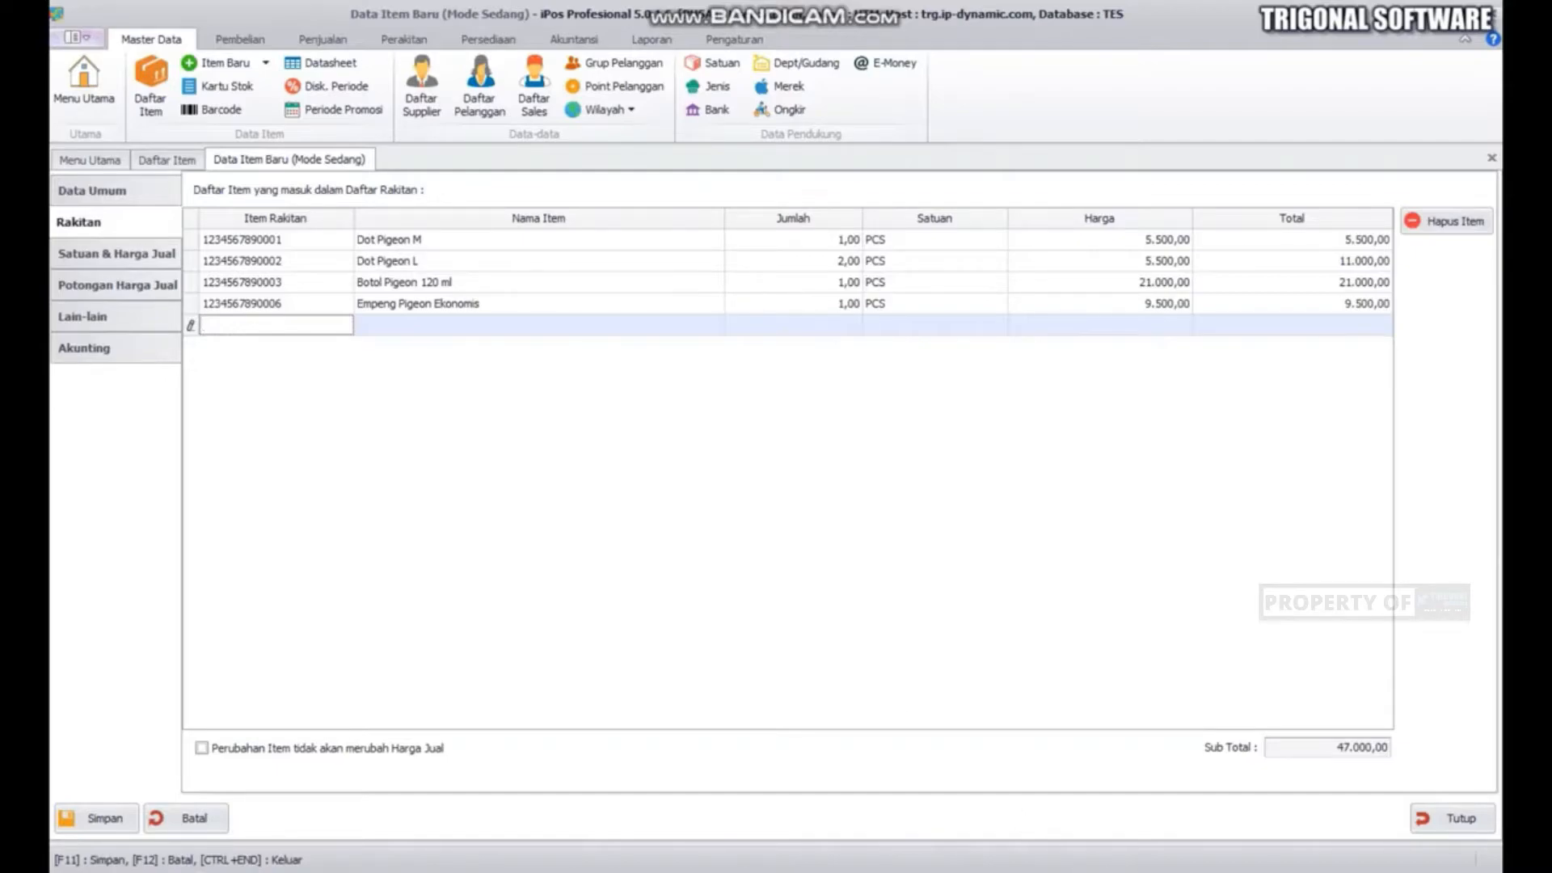
# Set the assembly item's base unit (Satuan Dasar) to PCS
pyautogui.click(1181, 870)
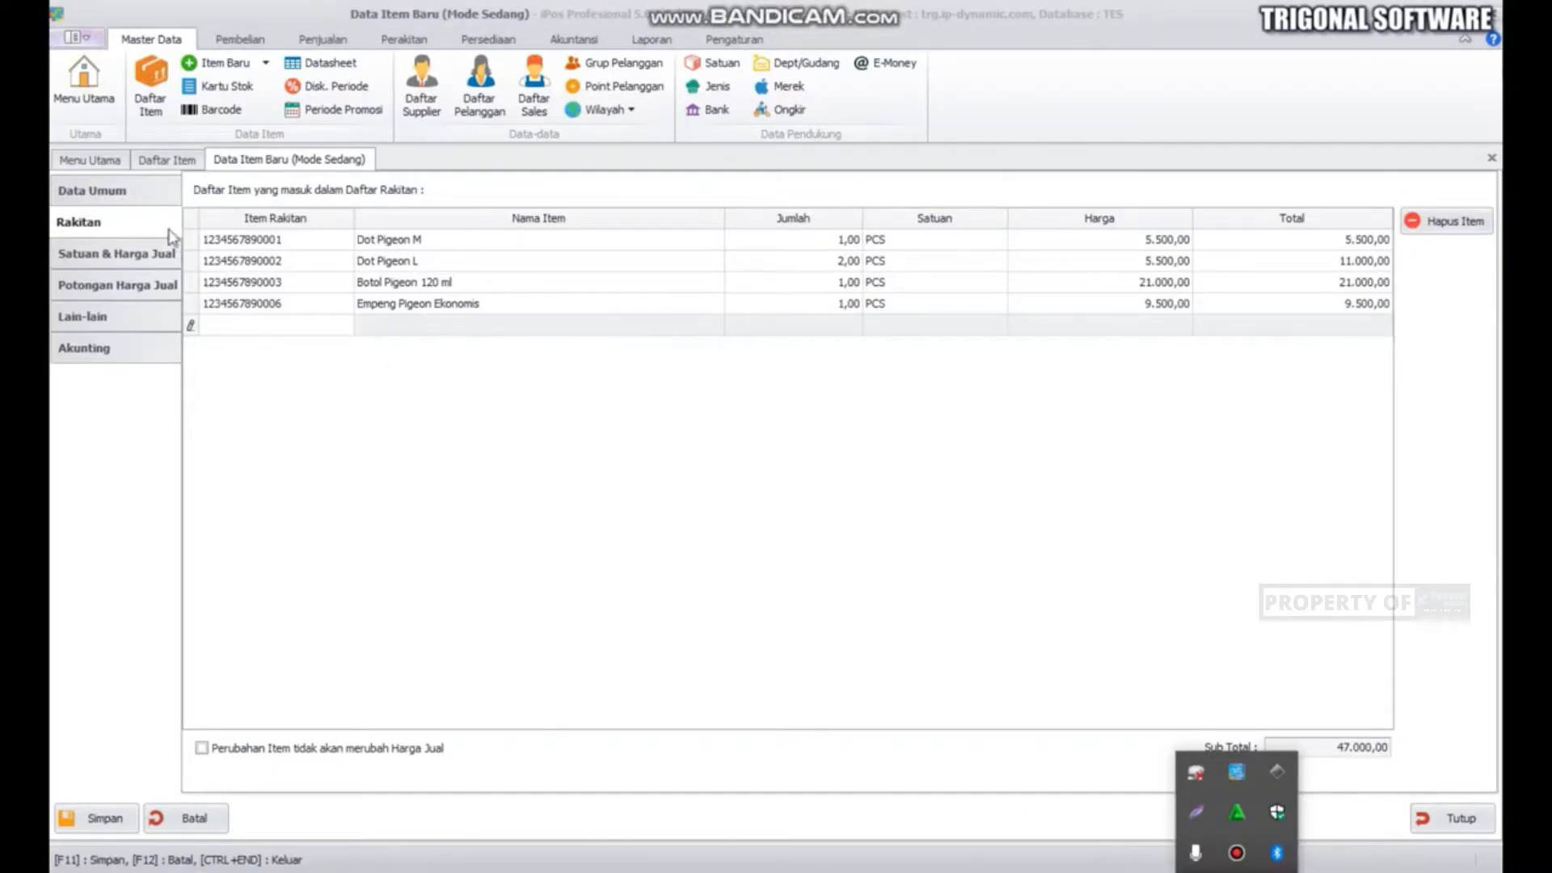
pyautogui.click(104, 256)
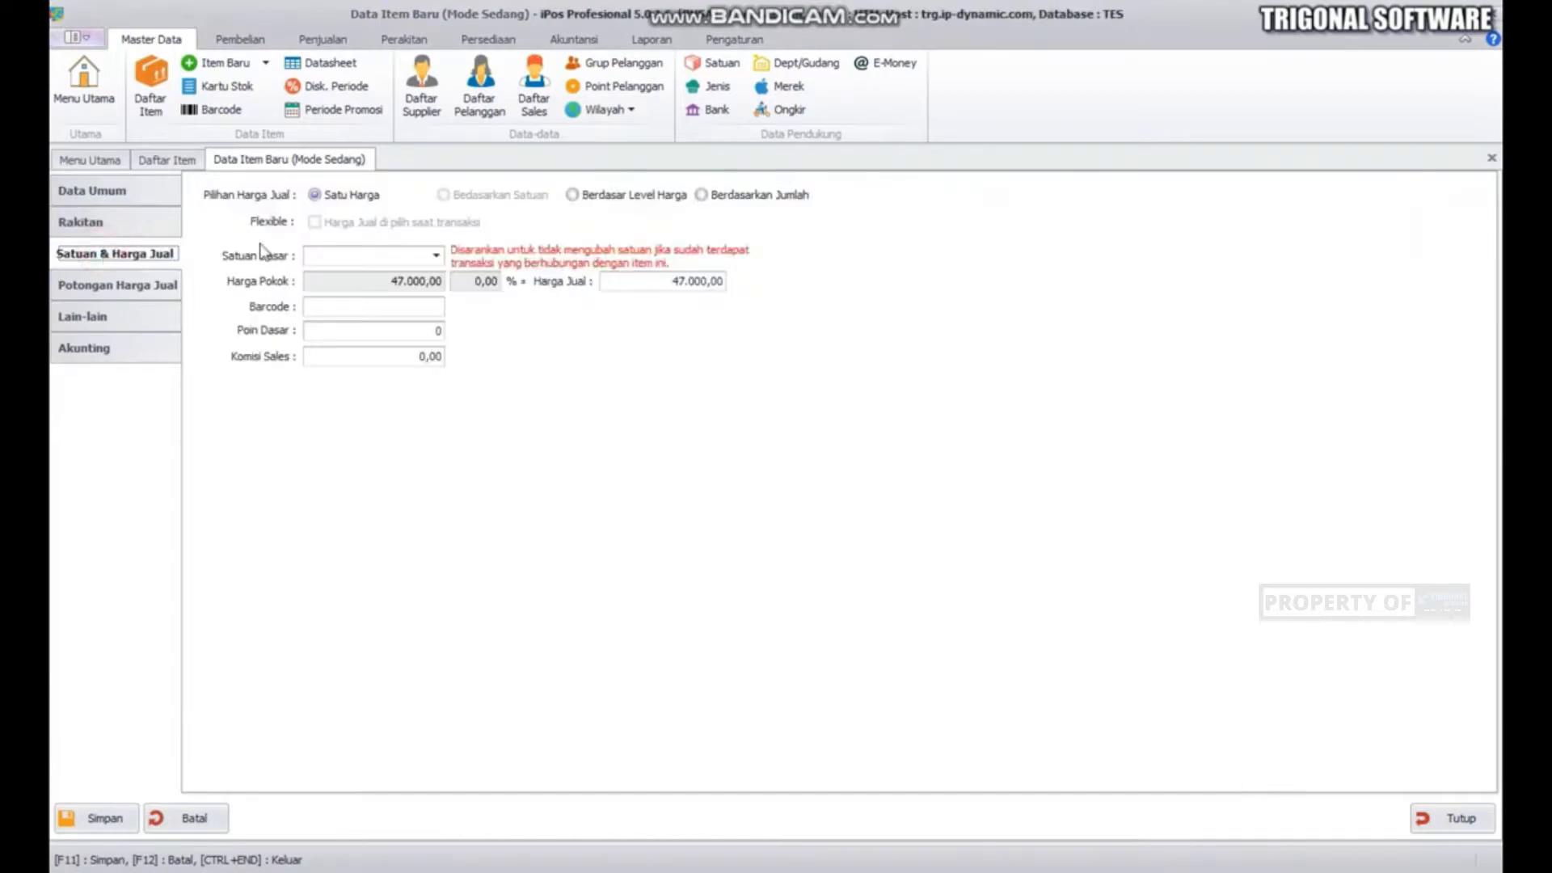
pyautogui.click(434, 255)
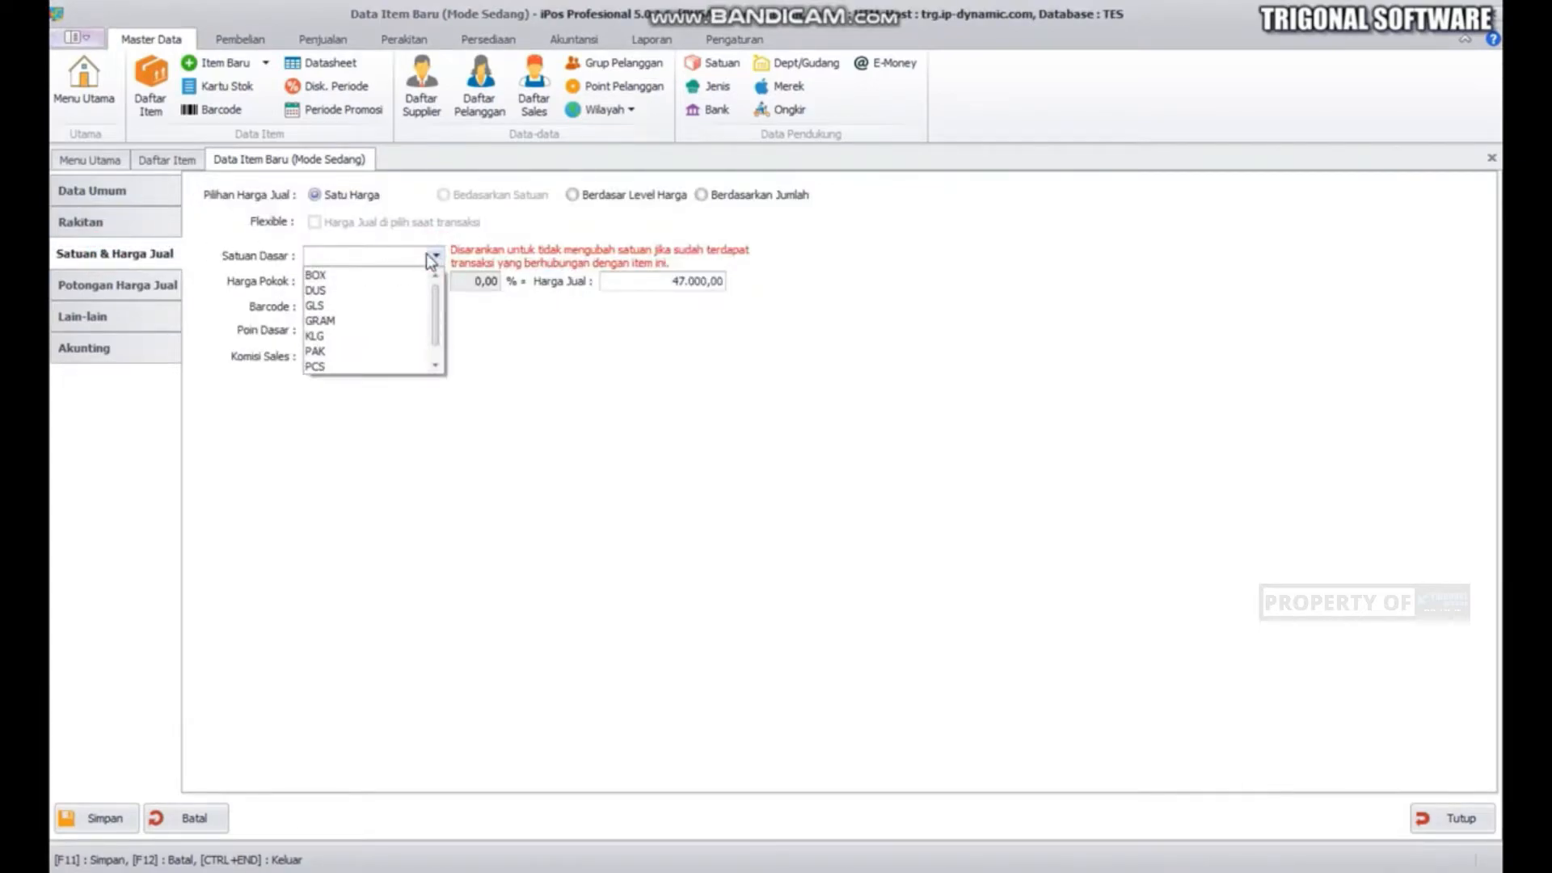
pyautogui.click(323, 367)
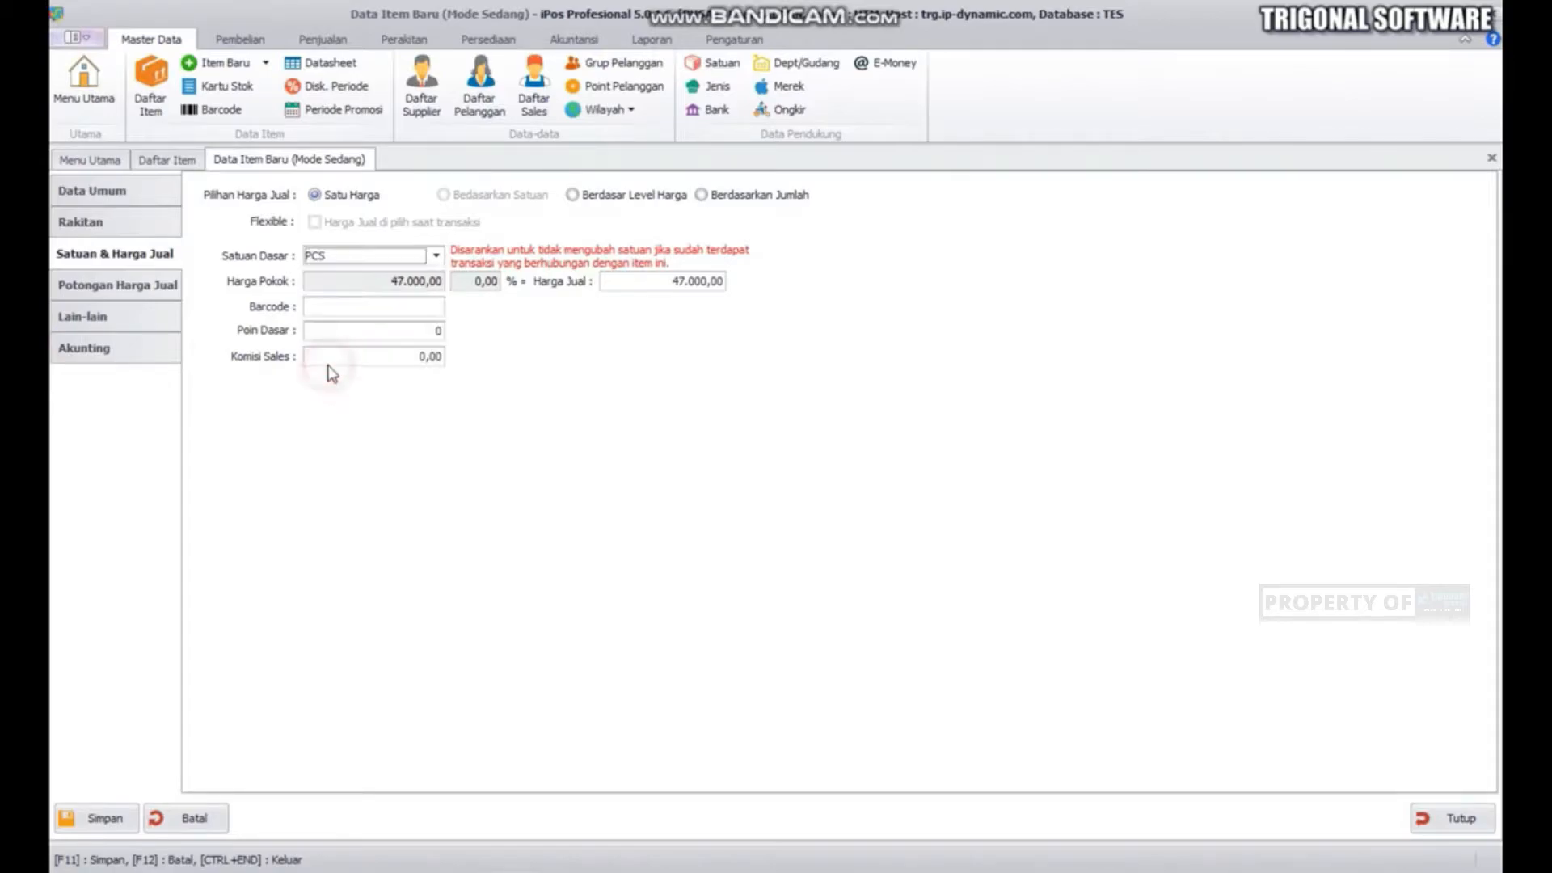
# Set the assembly item's selling price (Harga Jual) to 55000 and save the item
pyautogui.click(664, 281)
pyautogui.doubleClick(666, 280)
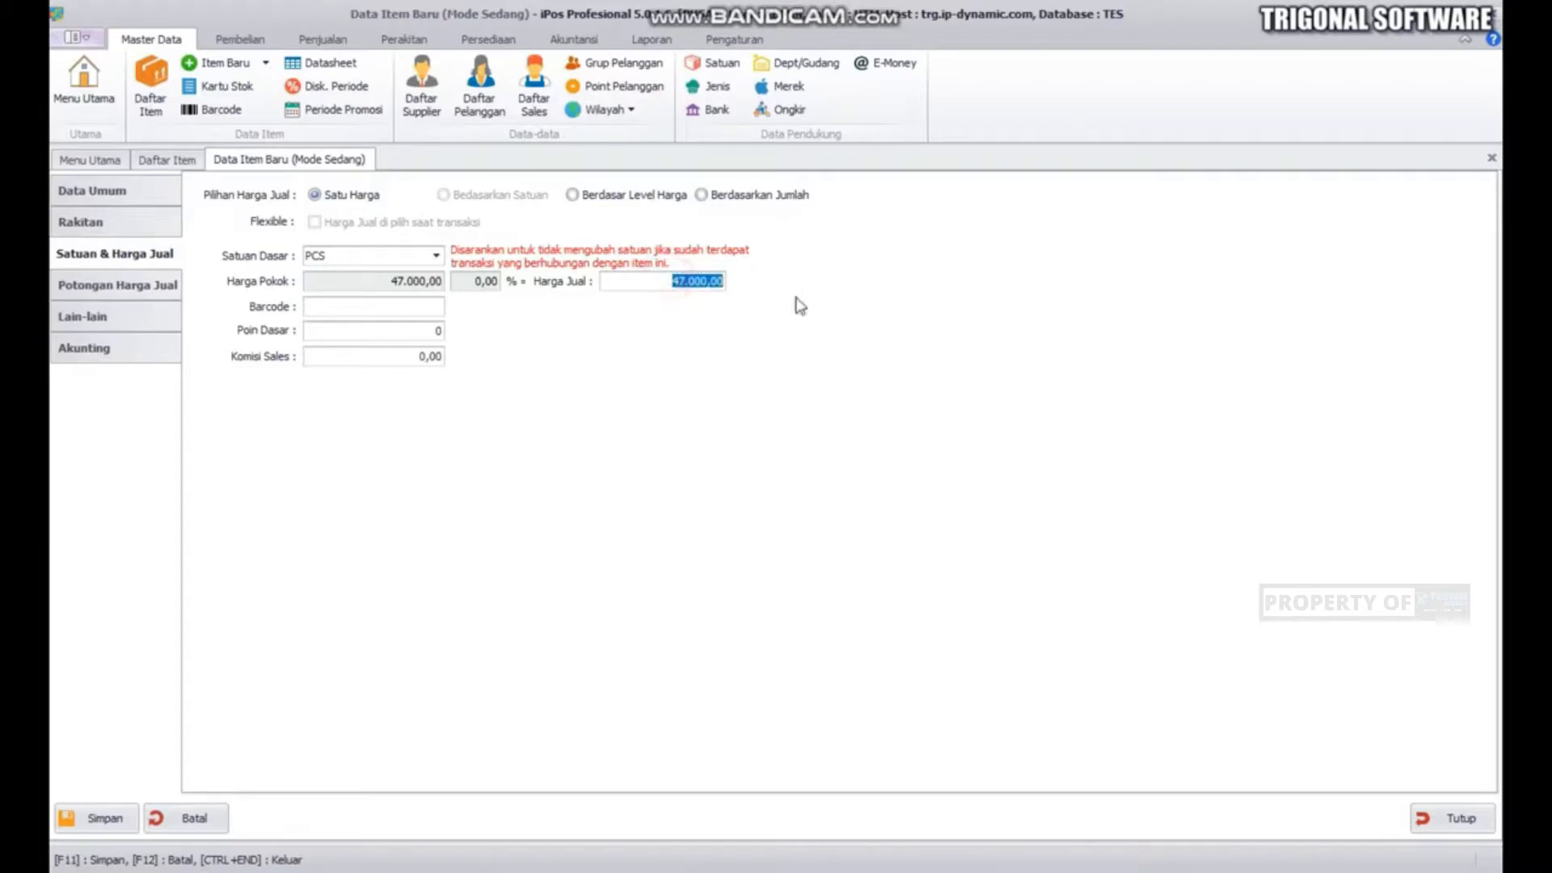
pyautogui.write('55')
pyautogui.press('Return')
pyautogui.write('000')
pyautogui.press('Return')
pyautogui.press('Return')
pyautogui.click(133, 819)
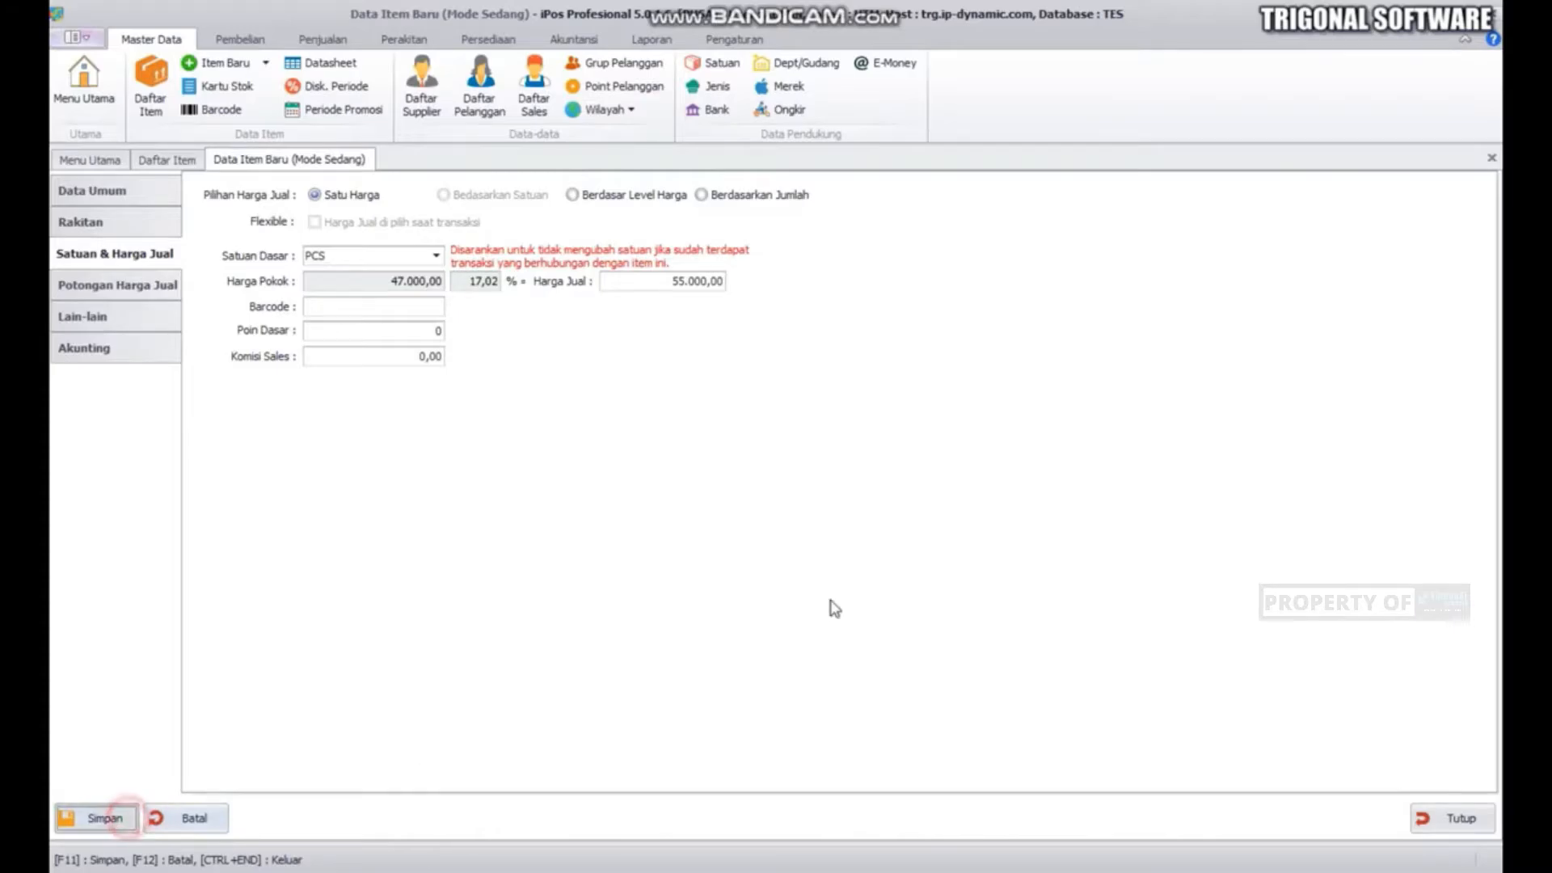
pyautogui.click(836, 545)
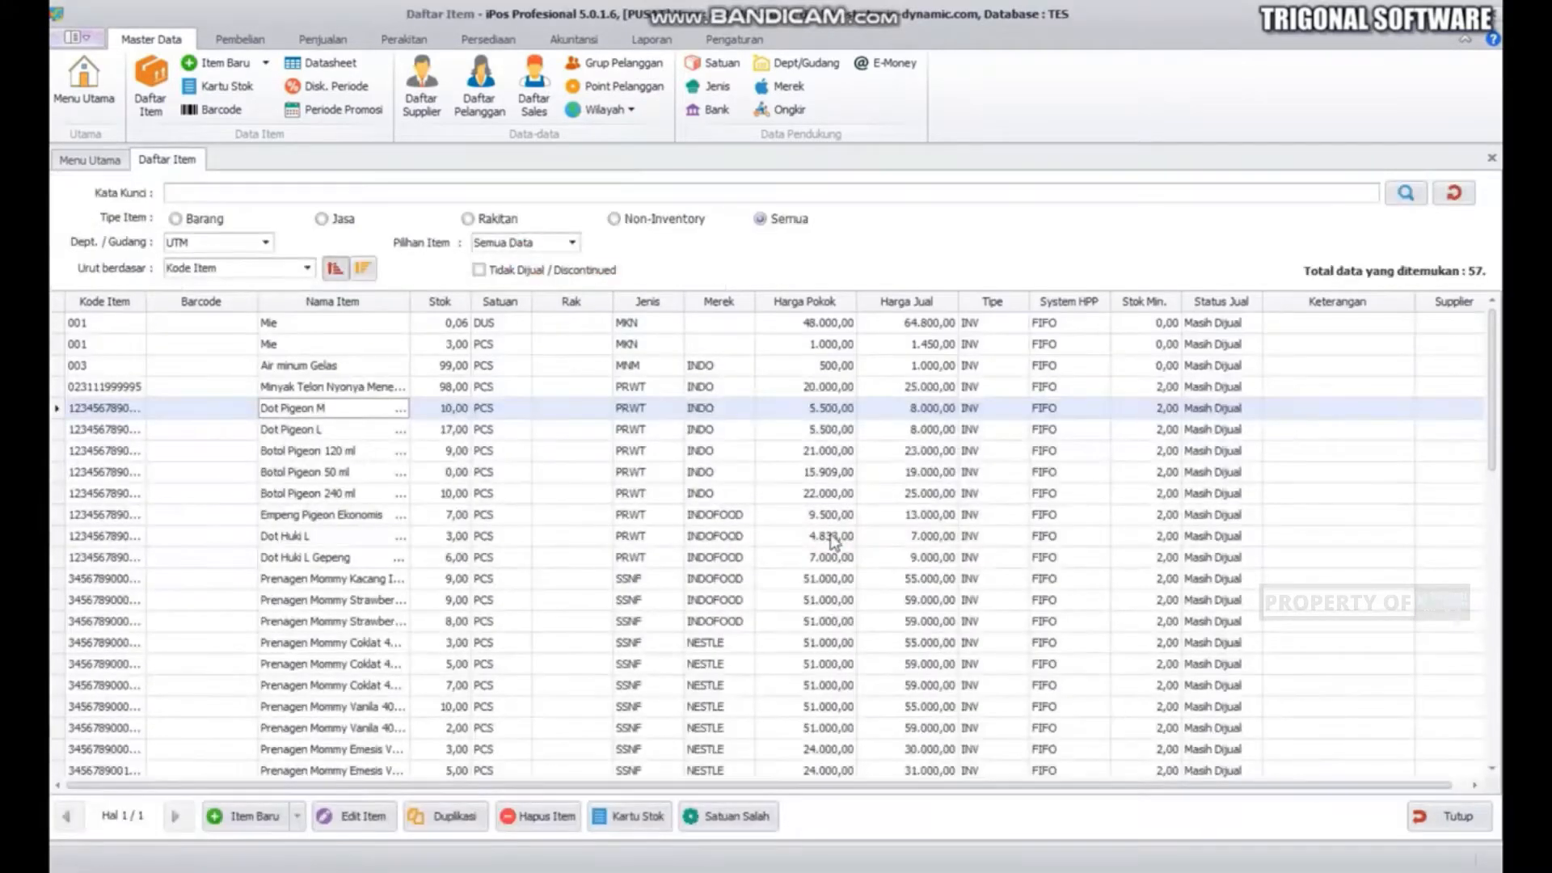
# Search the item list for r001, check the stock of Paket Hemat Pigeon, and close the list
pyautogui.click(246, 195)
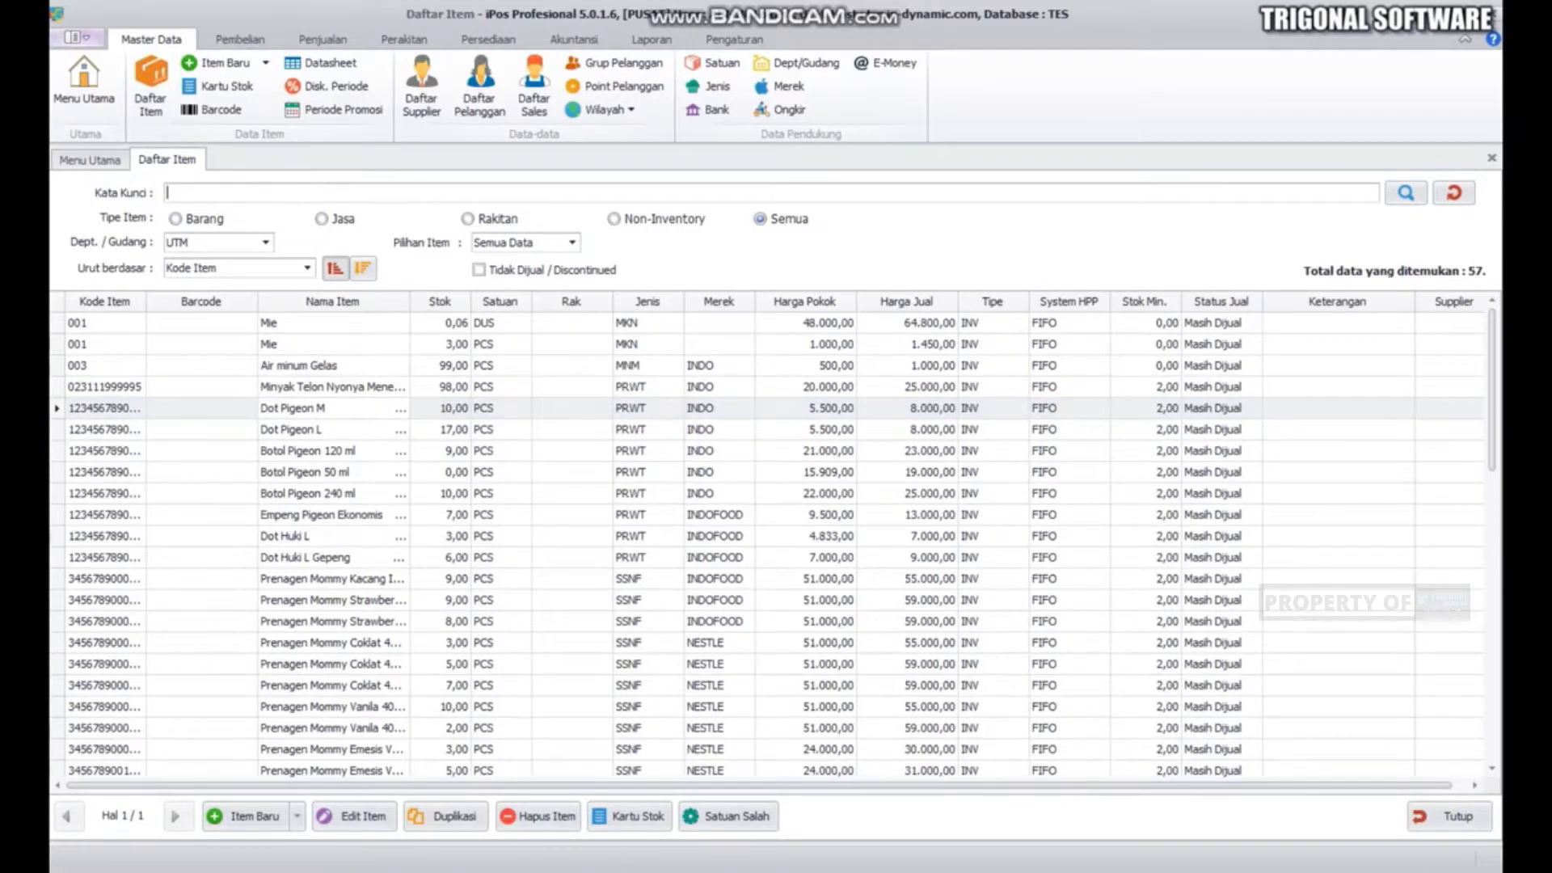
pyautogui.write('r001')
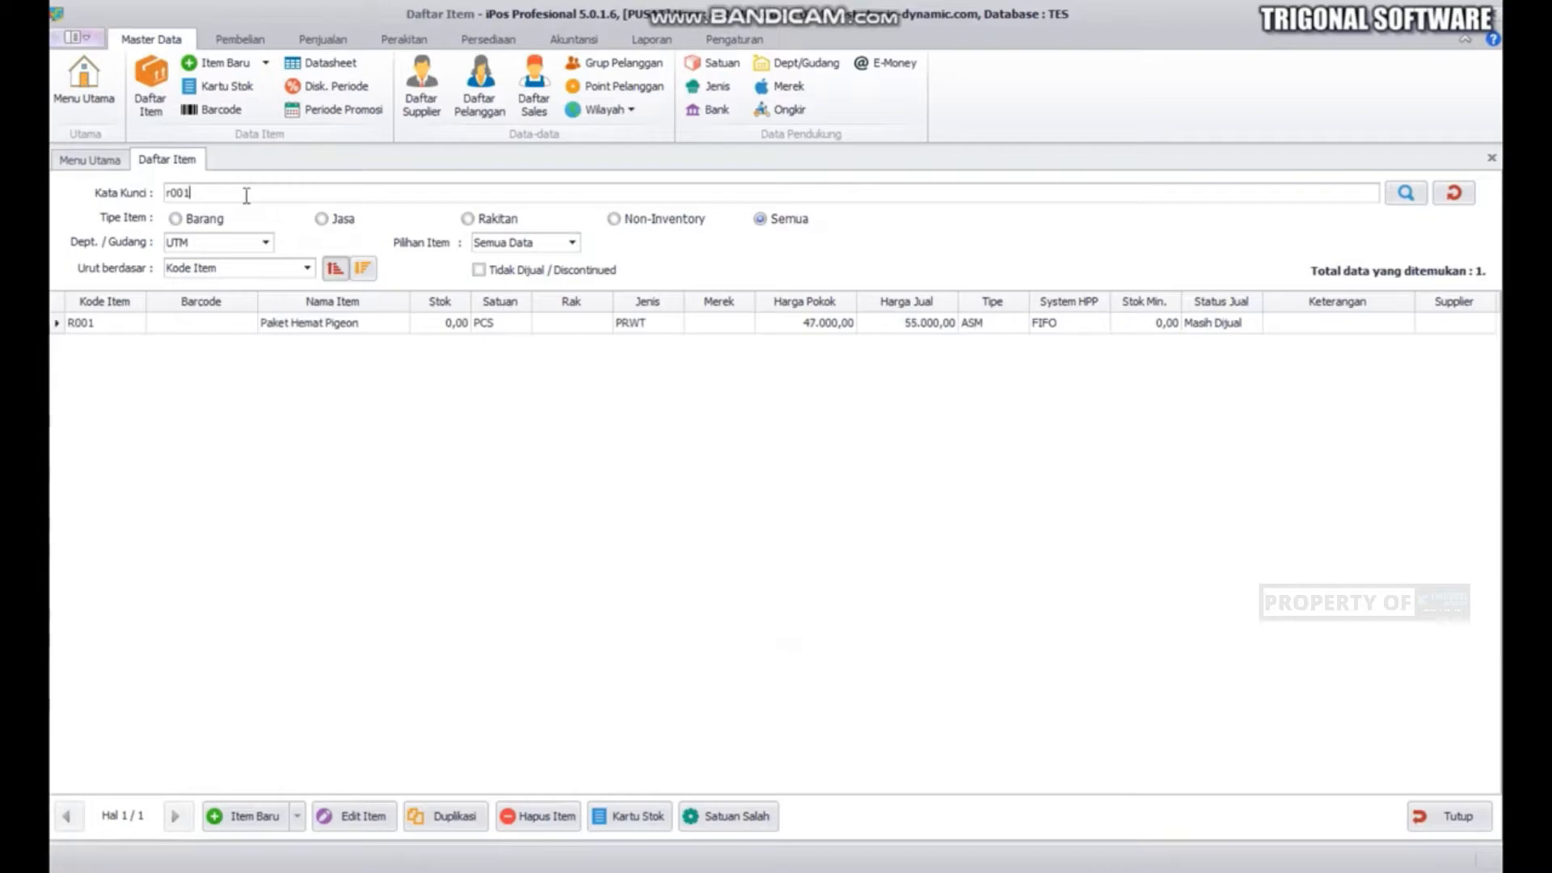
pyautogui.click(436, 325)
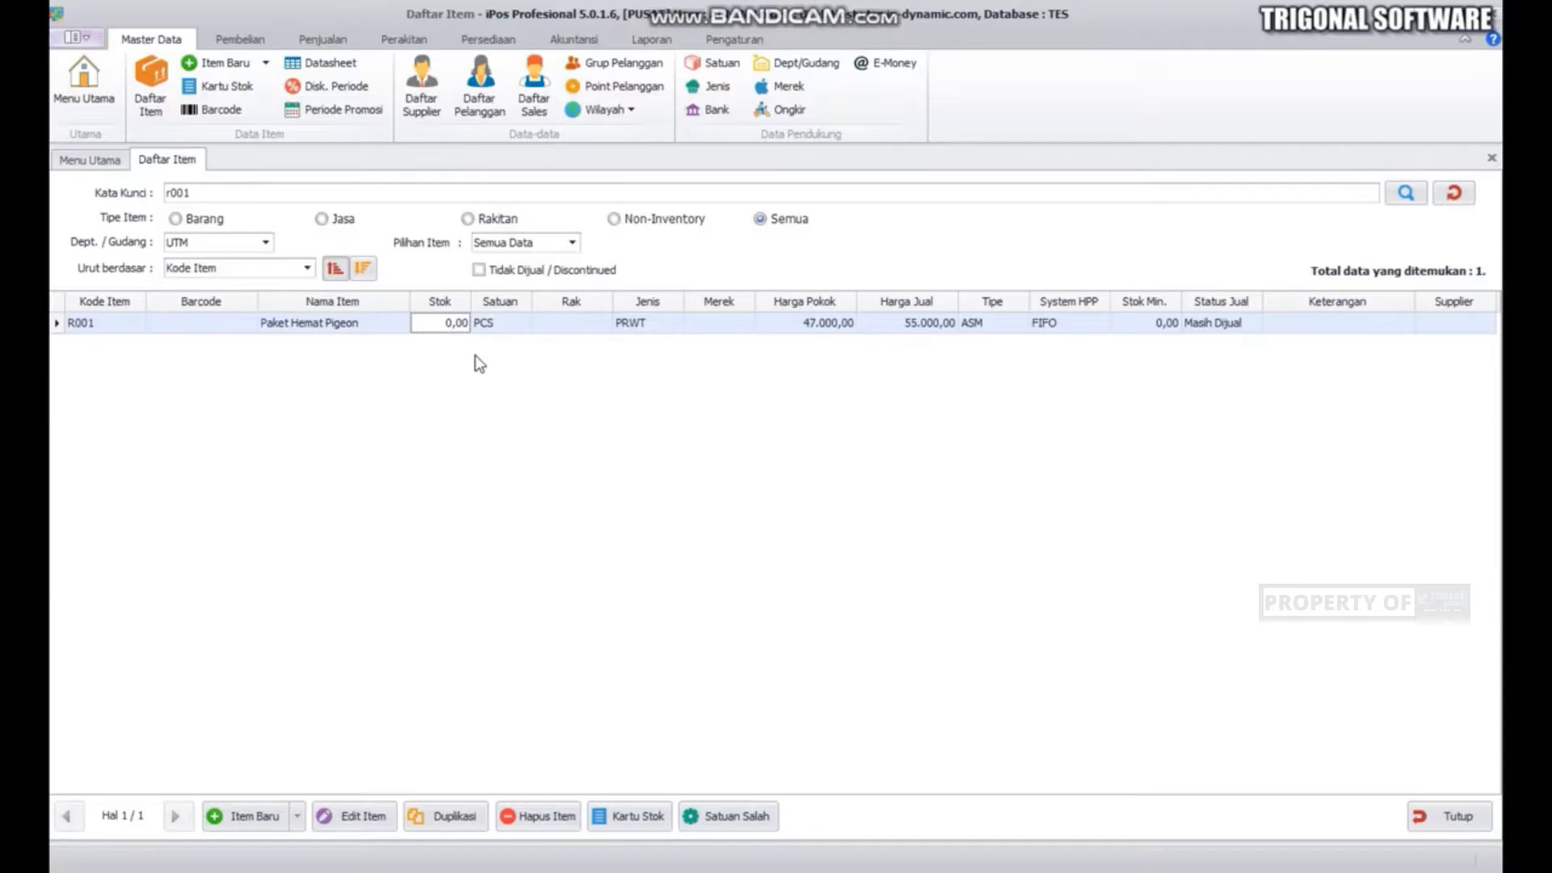
pyautogui.click(1452, 817)
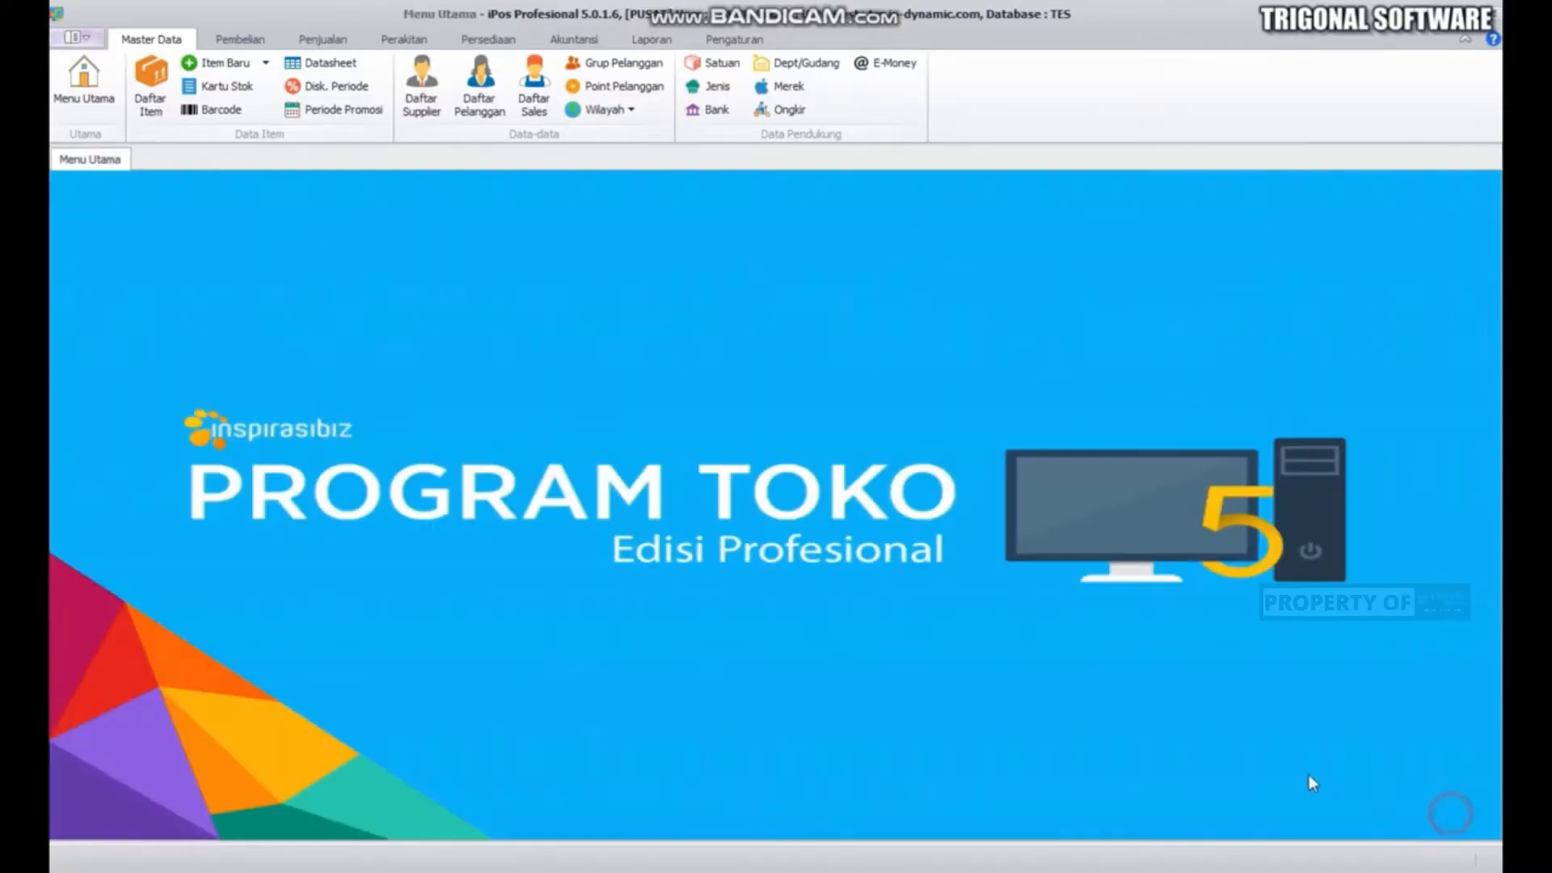
# Start a new assembly order (Pesanan Perakitan) and set its customer to UMUM
pyautogui.click(402, 42)
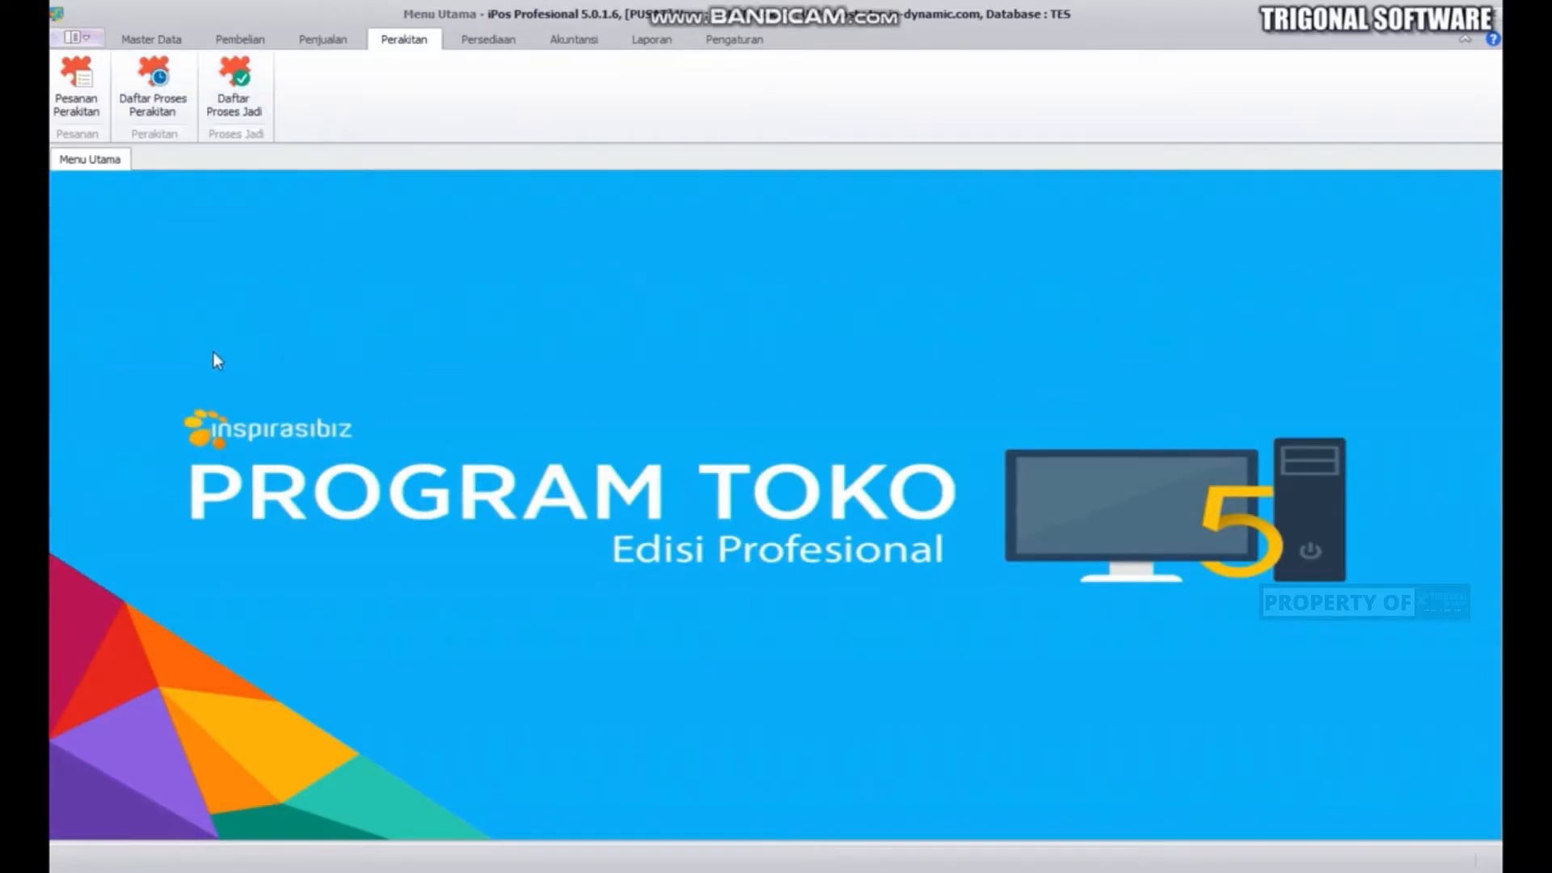
pyautogui.click(78, 89)
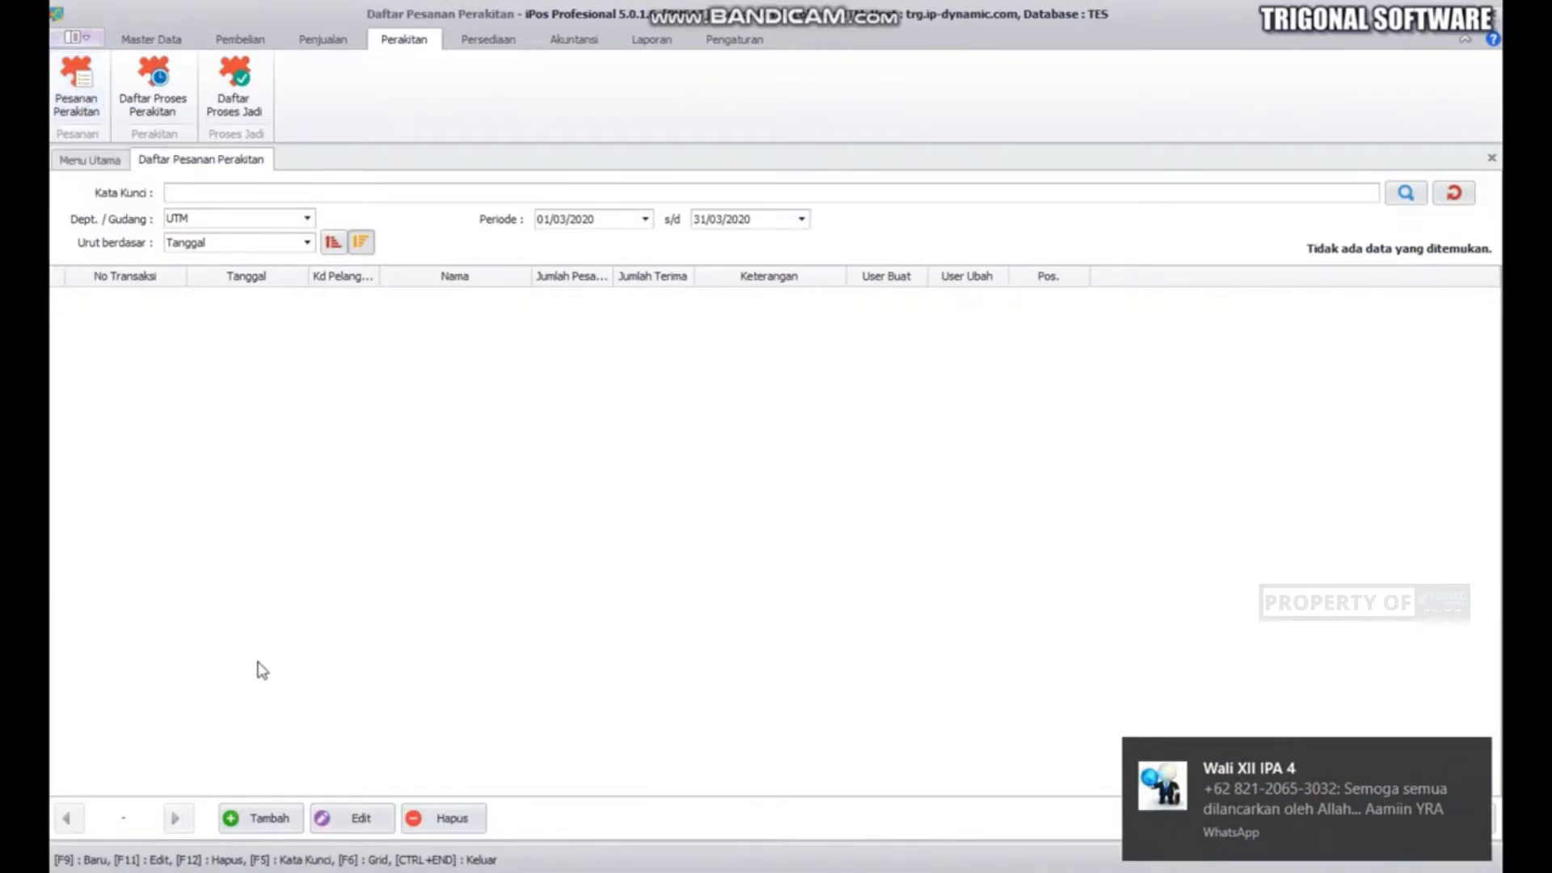
pyautogui.click(252, 818)
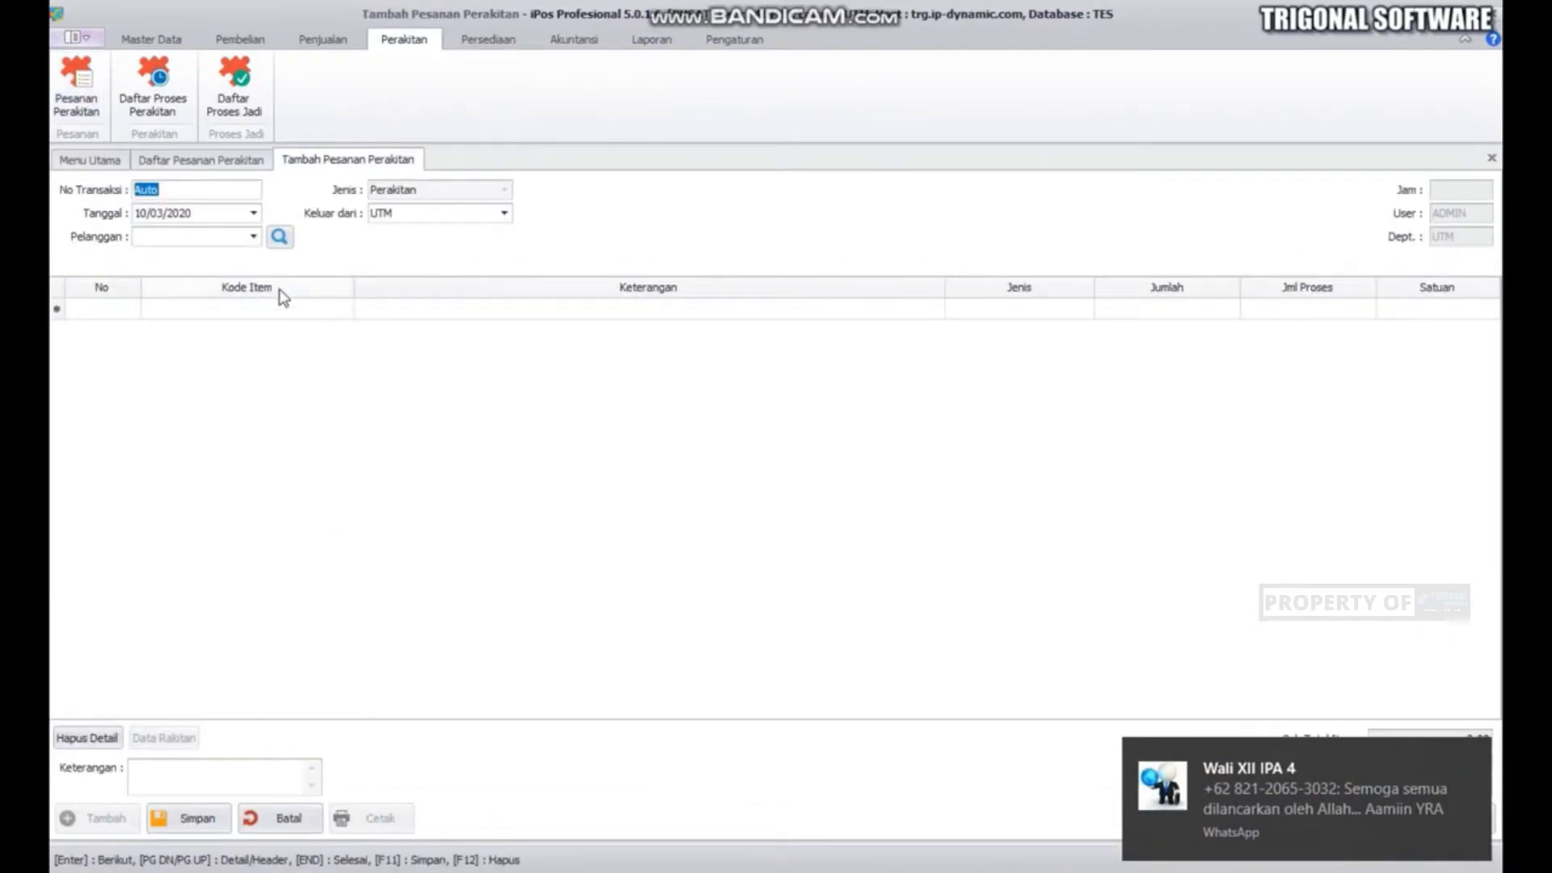
pyautogui.click(252, 236)
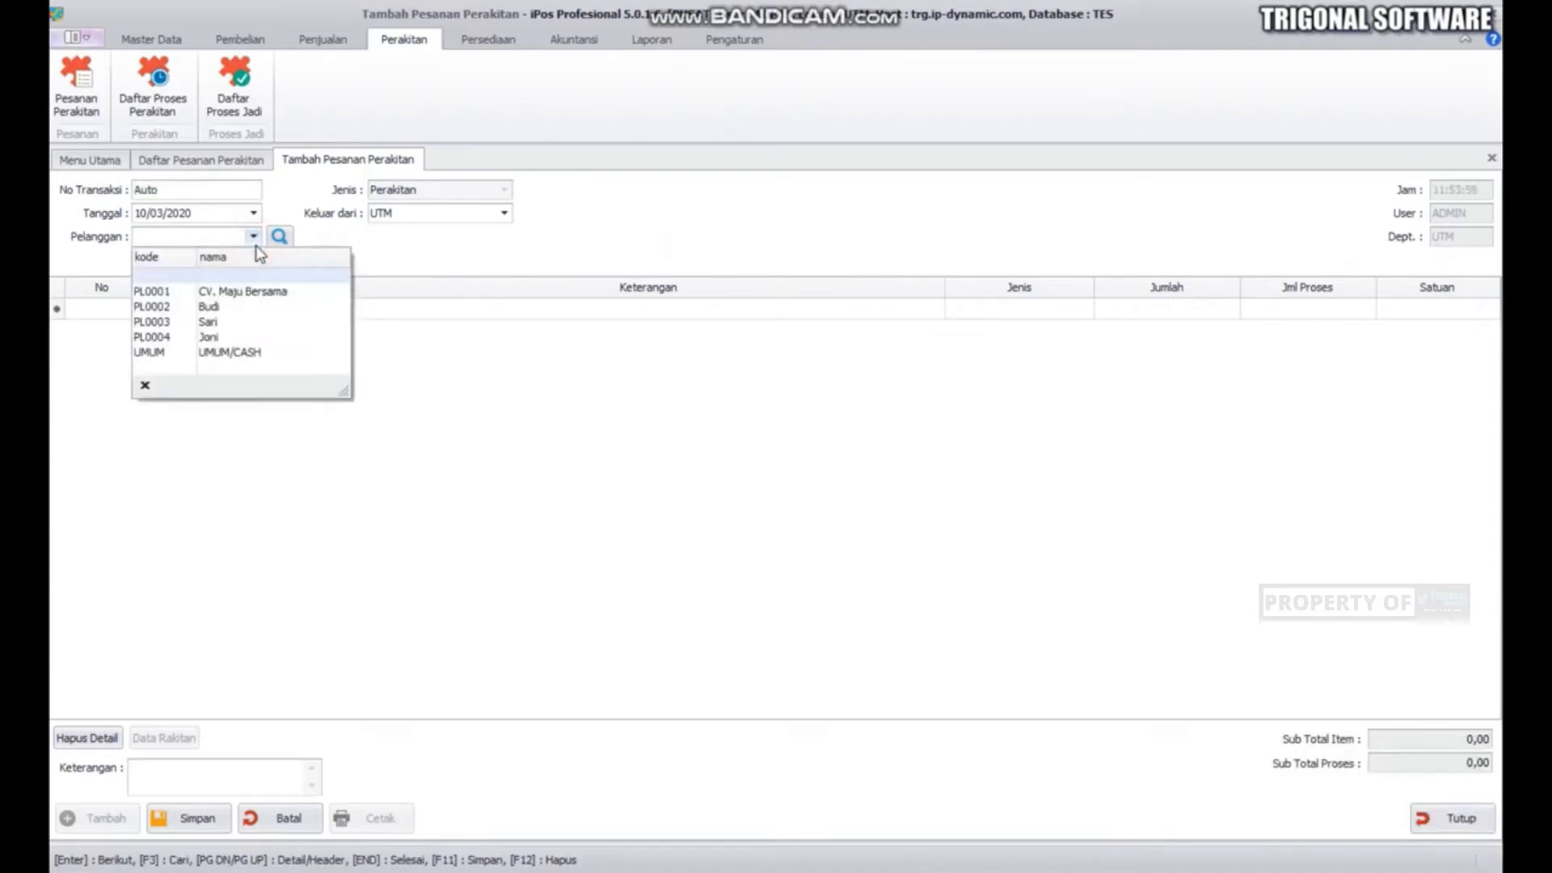
pyautogui.click(267, 353)
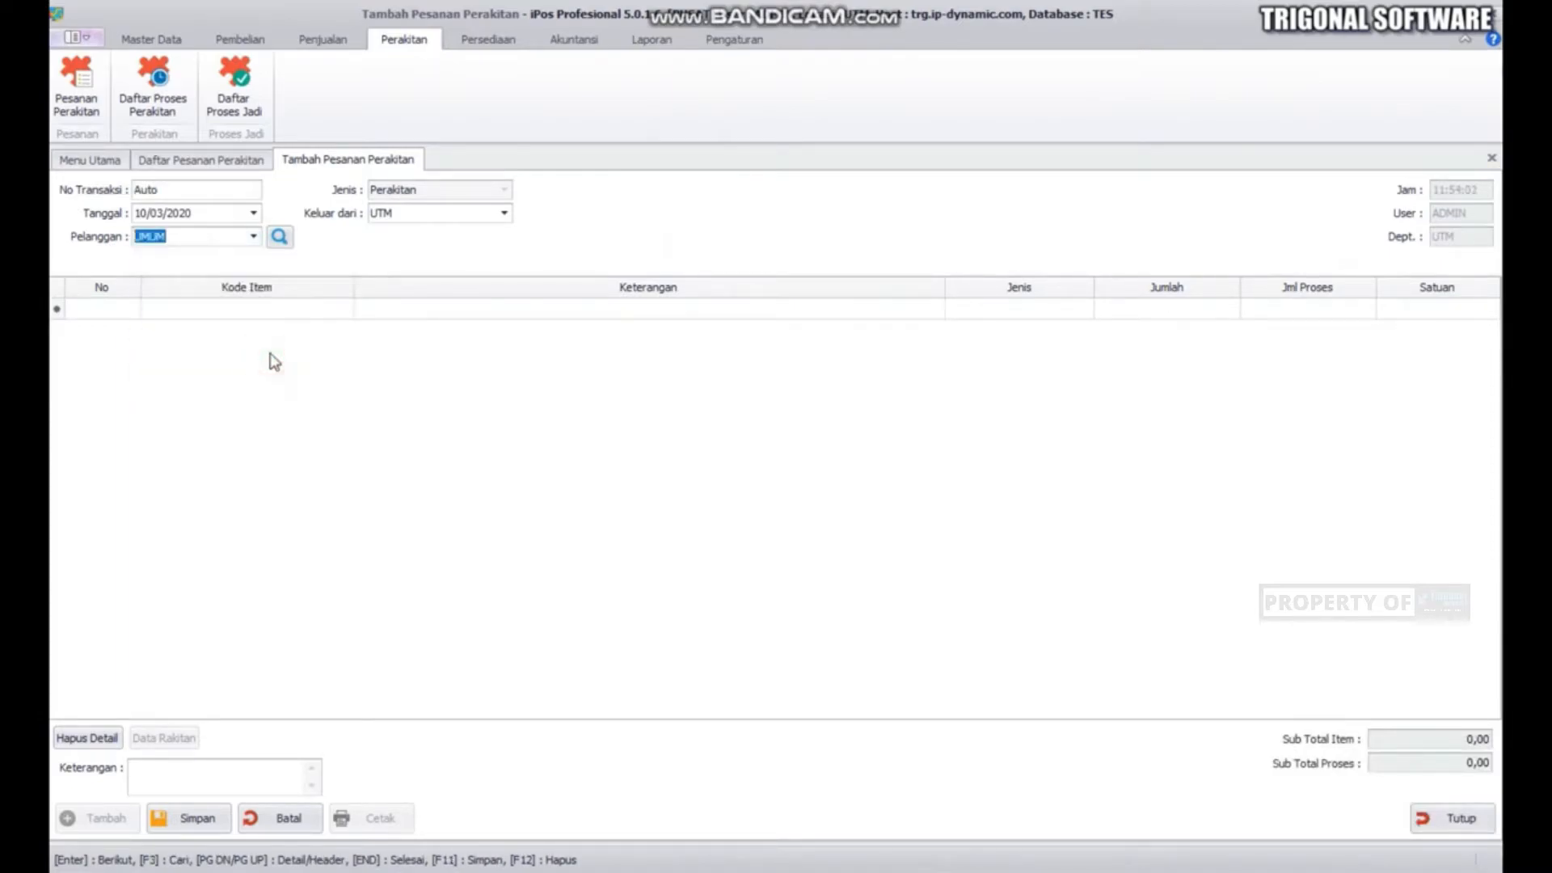
# Add item R001 to the assembly order with a quantity of 5 and save the order
pyautogui.click(247, 309)
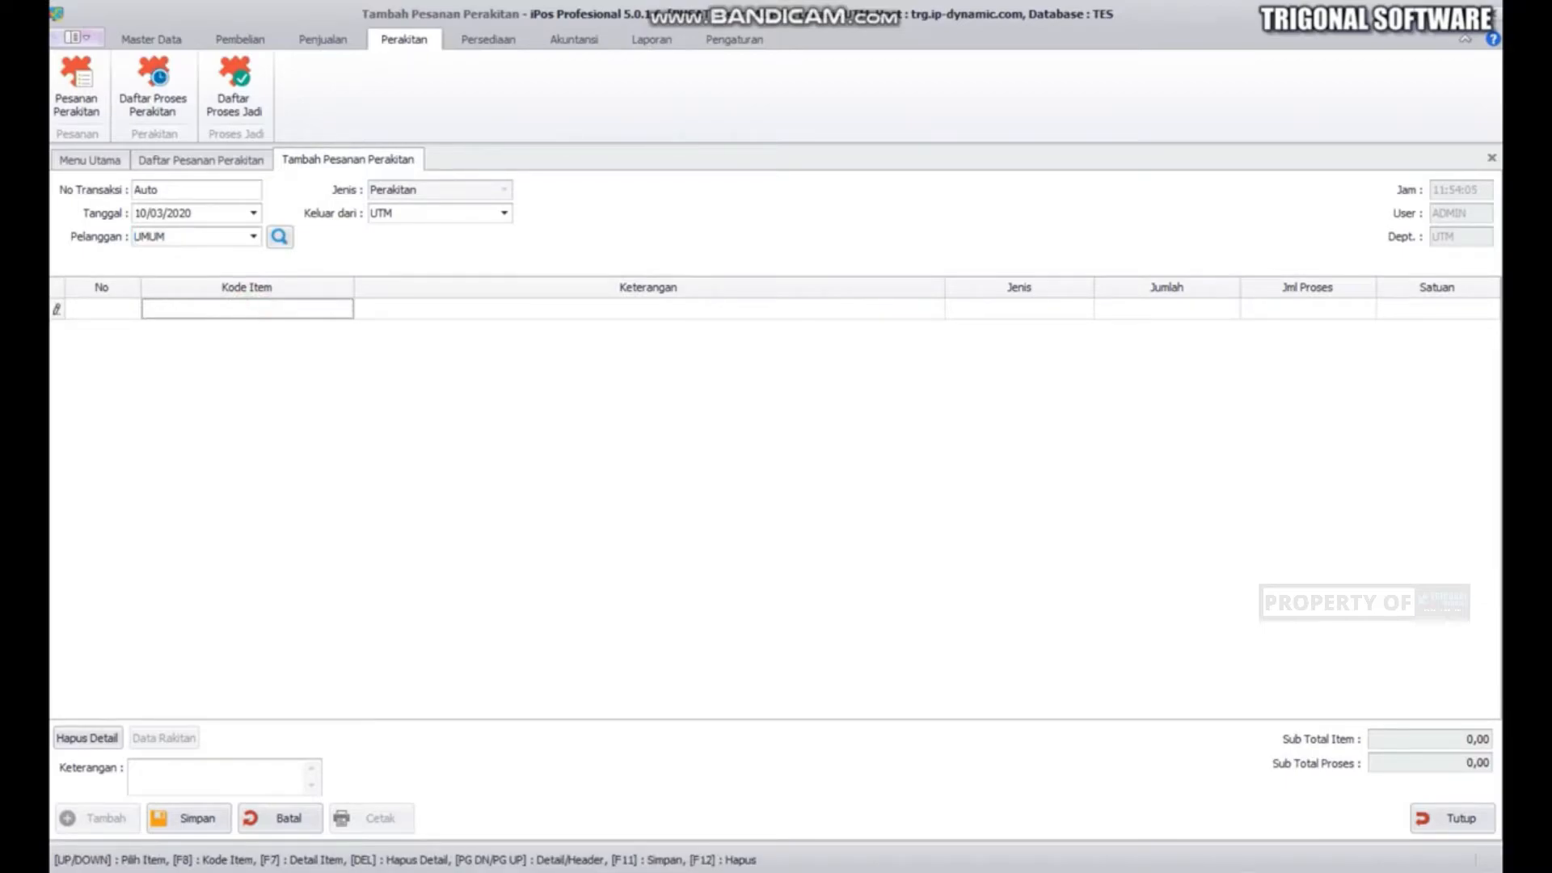
pyautogui.write('r001')
pyautogui.press('Return')
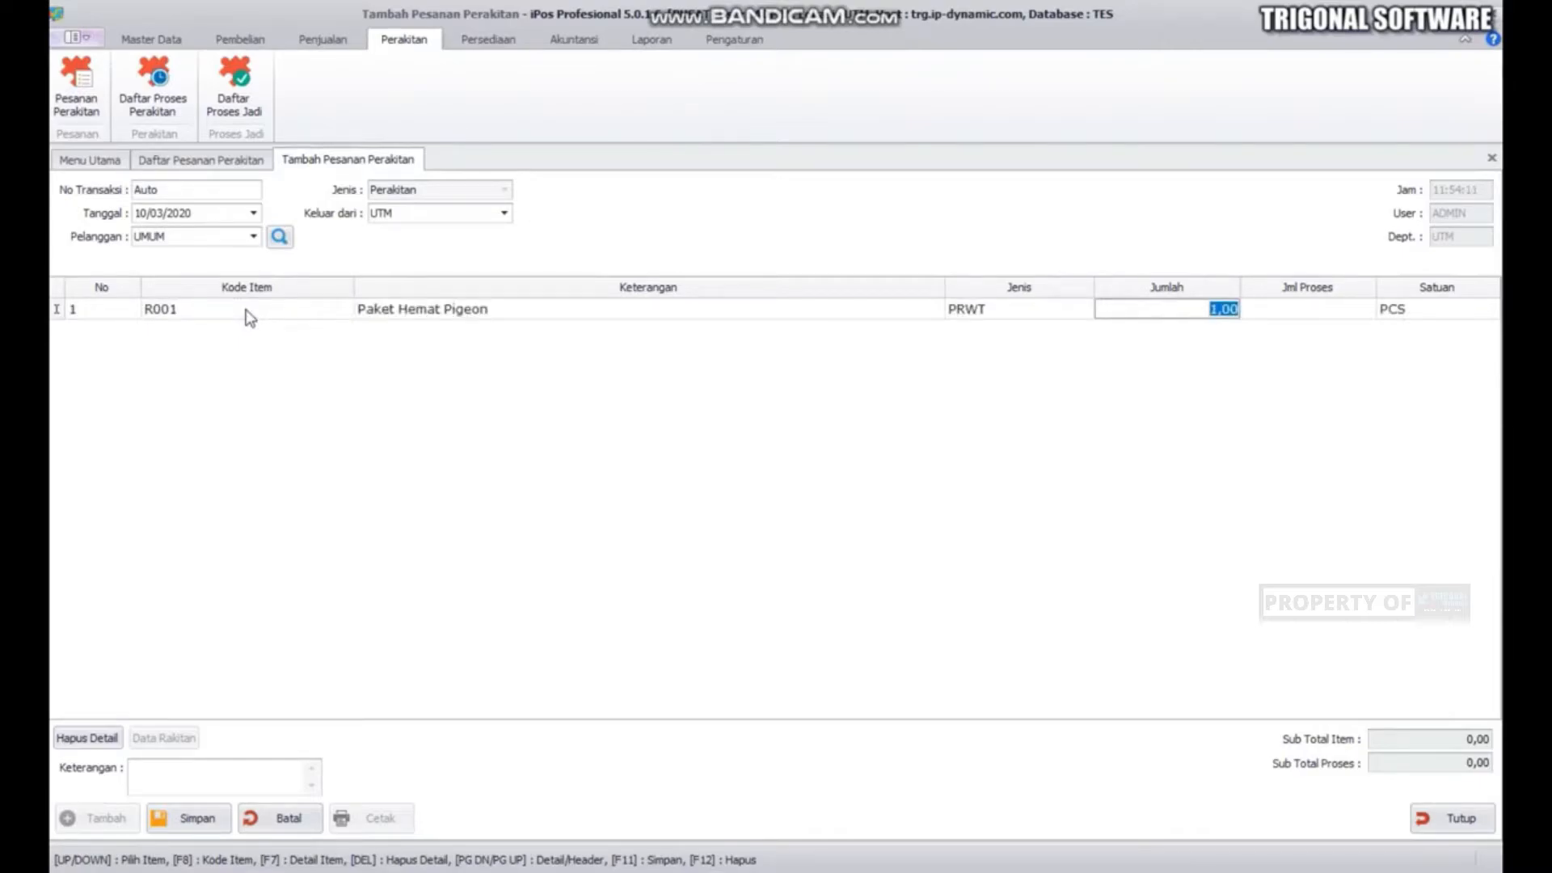
pyautogui.write('5')
pyautogui.press('Return')
pyautogui.press('Return')
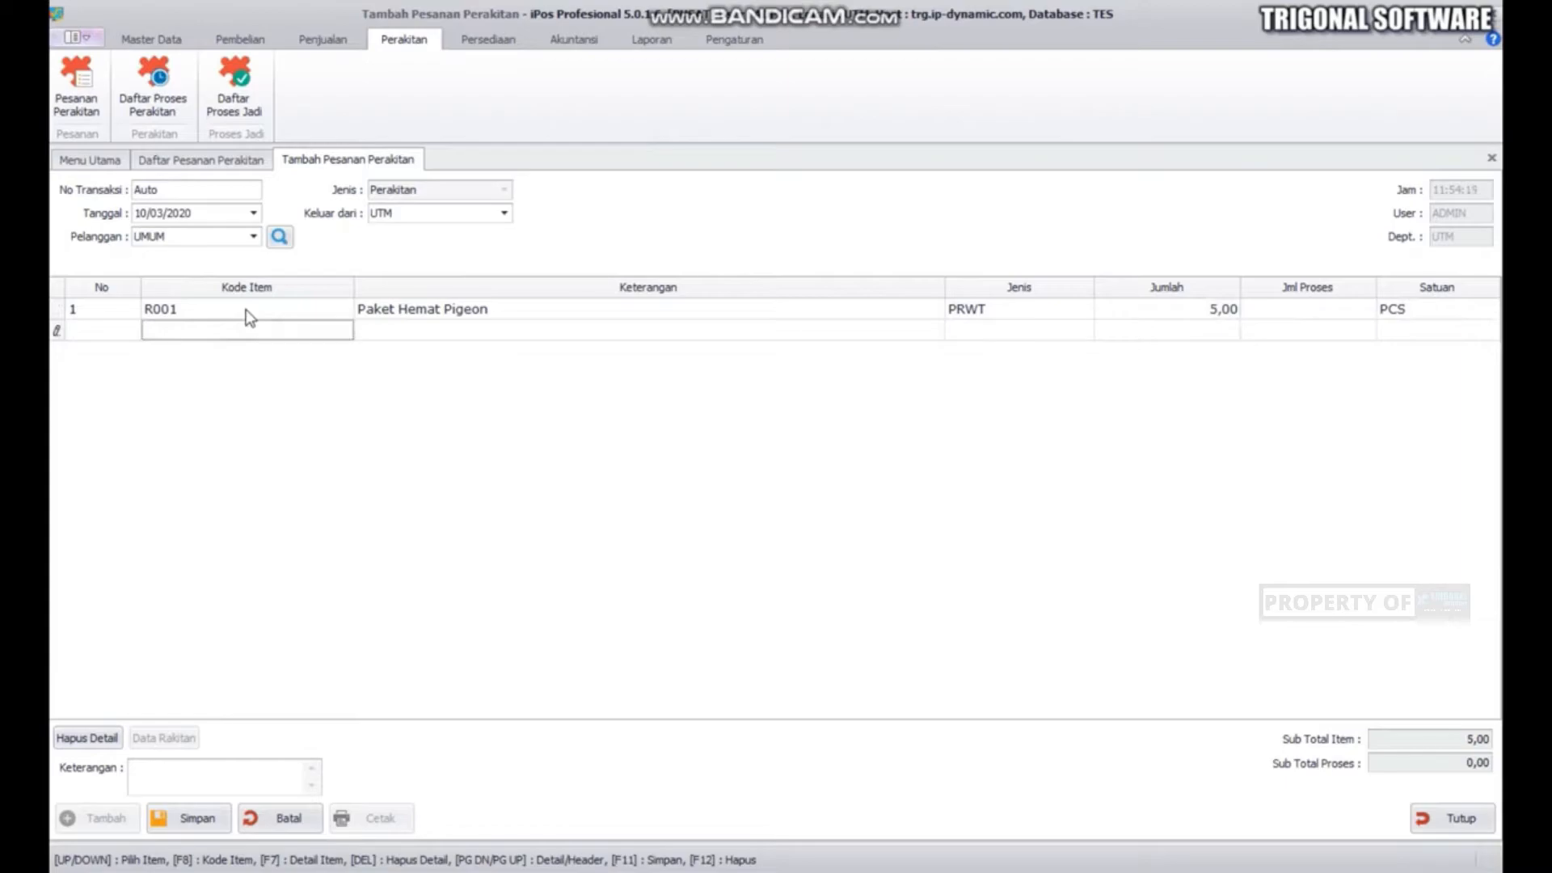
pyautogui.click(187, 819)
pyautogui.click(924, 517)
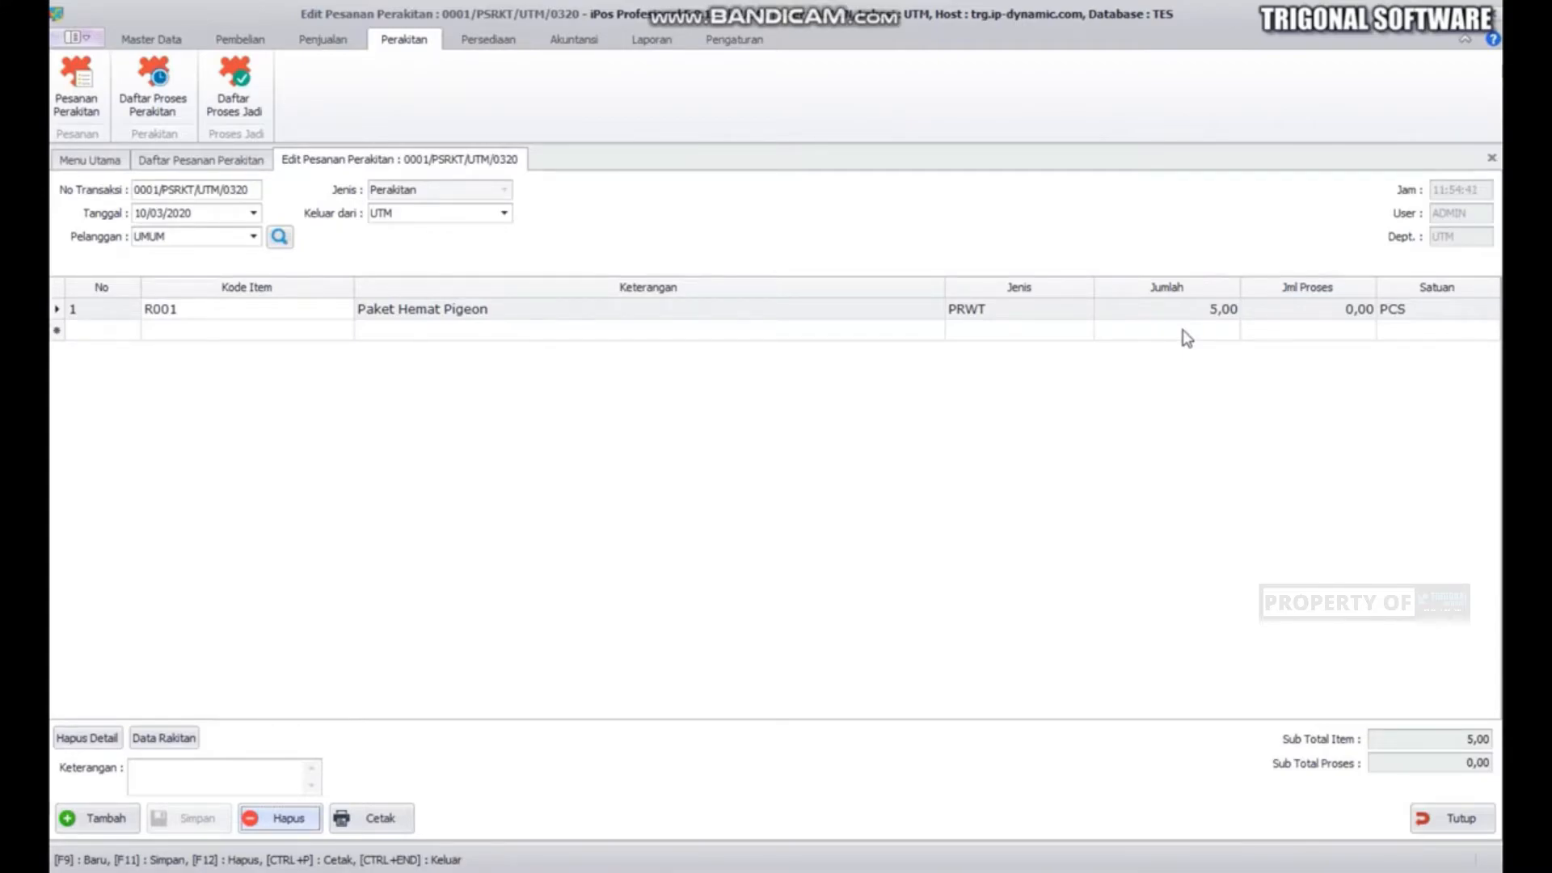
# Preview the Pesanan Perakitan & Rincian printout of the order, and close the preview and print options
pyautogui.click(390, 820)
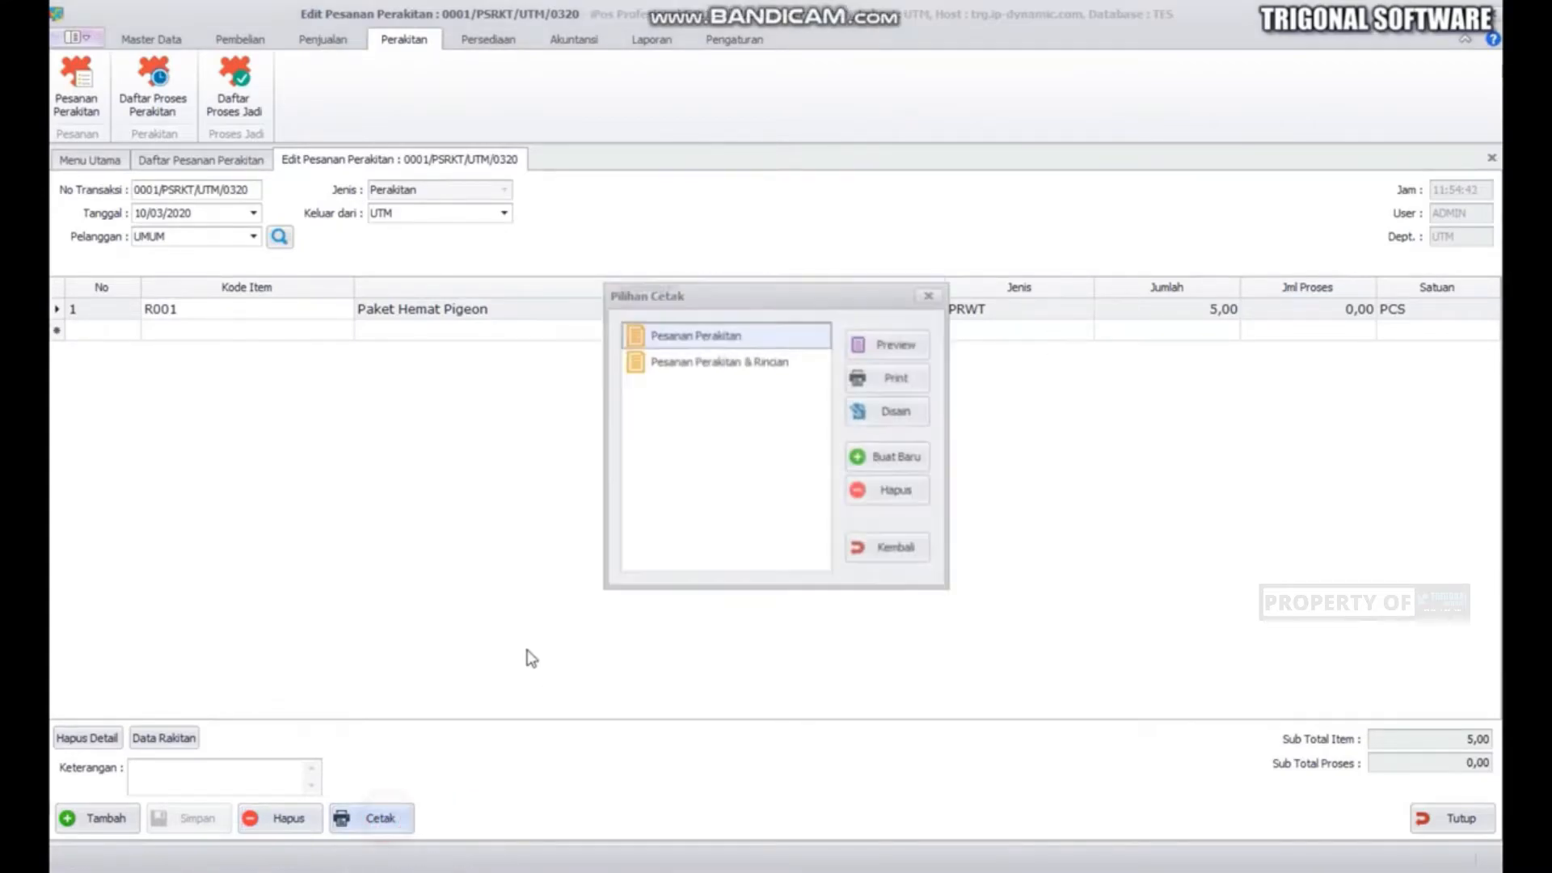
pyautogui.click(759, 364)
pyautogui.click(866, 345)
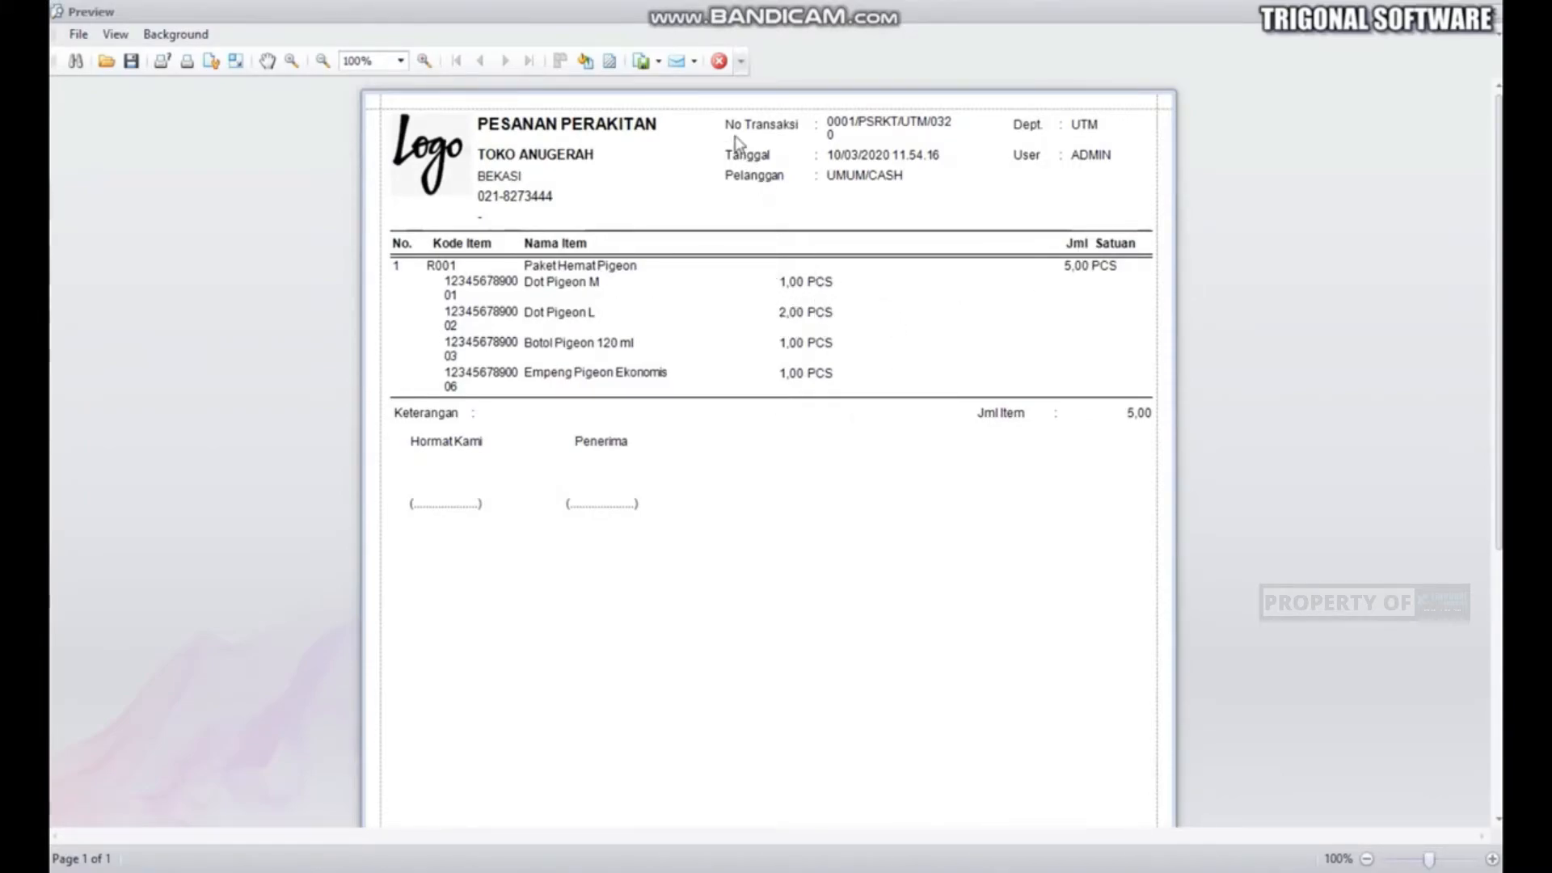
pyautogui.click(721, 64)
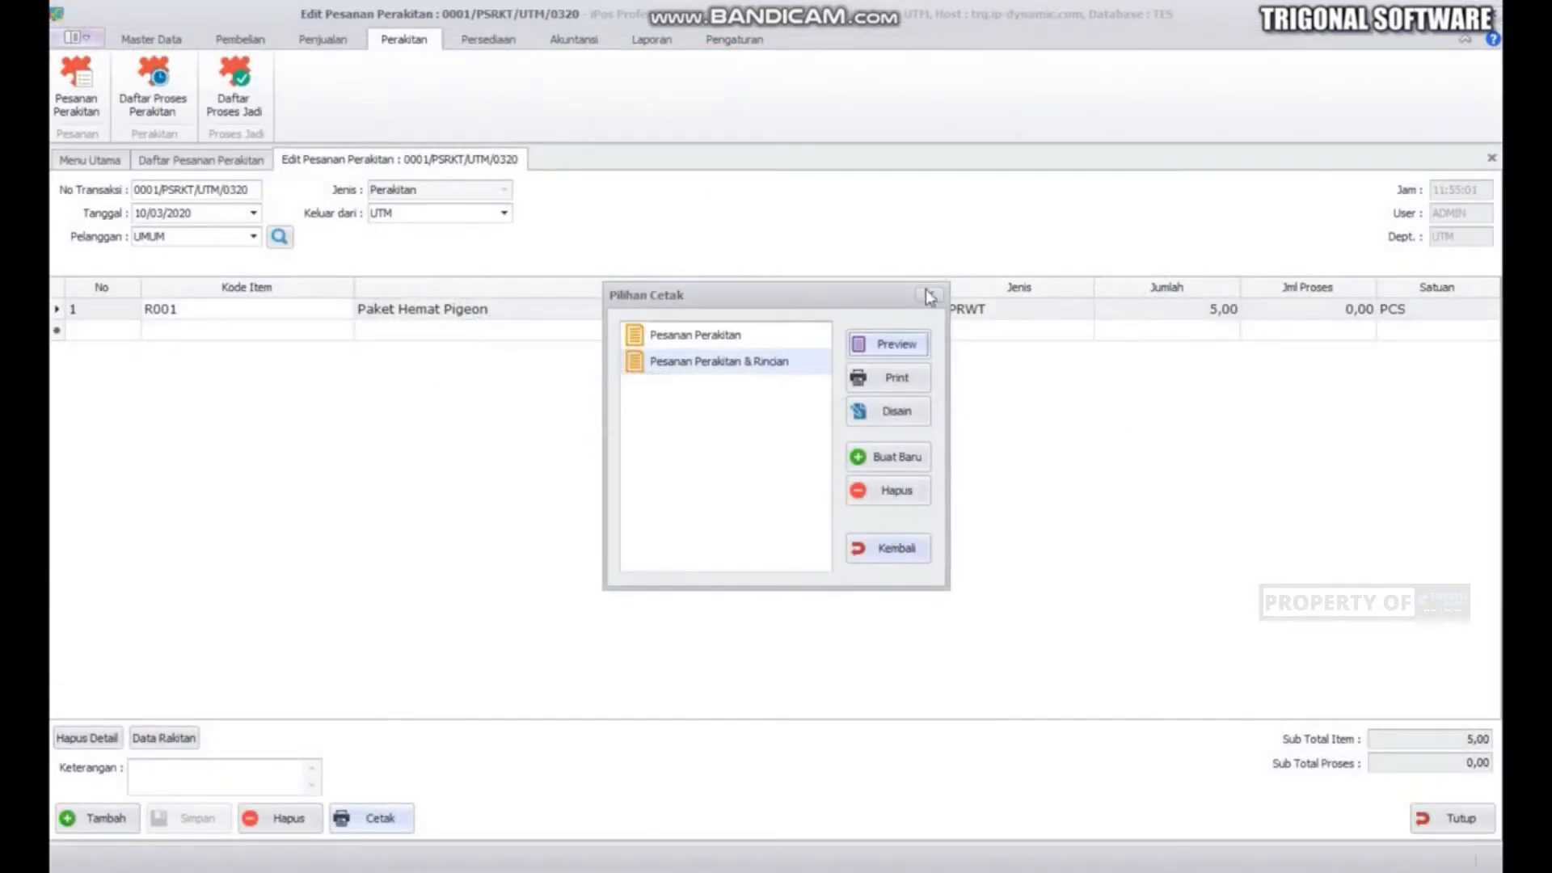
pyautogui.click(929, 294)
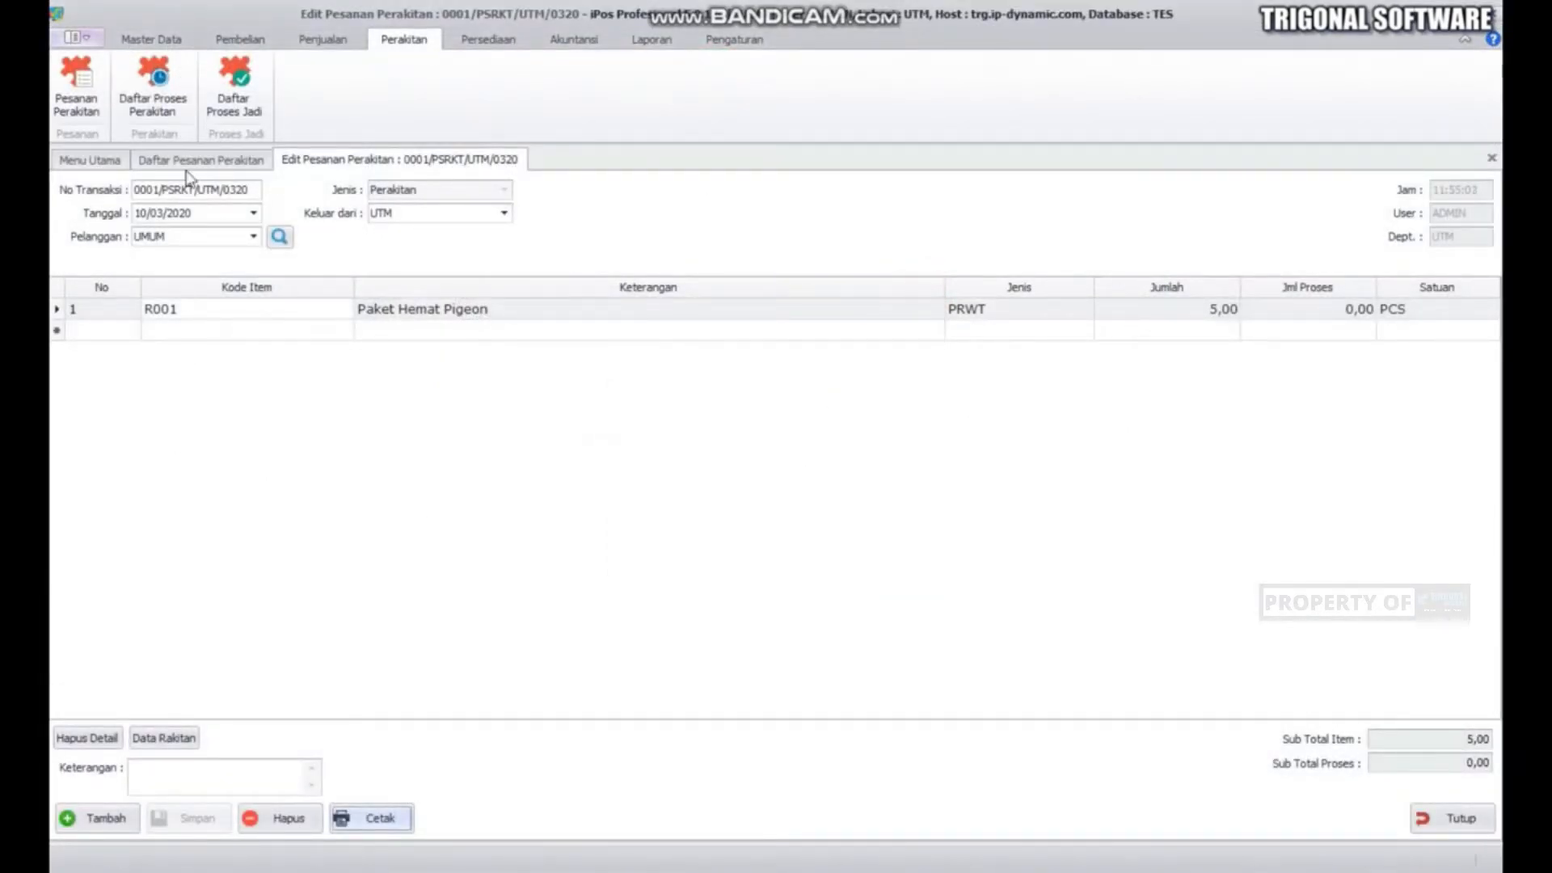
# Start a new assembly process (Proses Perakitan) for customer UMUM and load the saved Paket Hemat Pigeon order into it
pyautogui.click(155, 105)
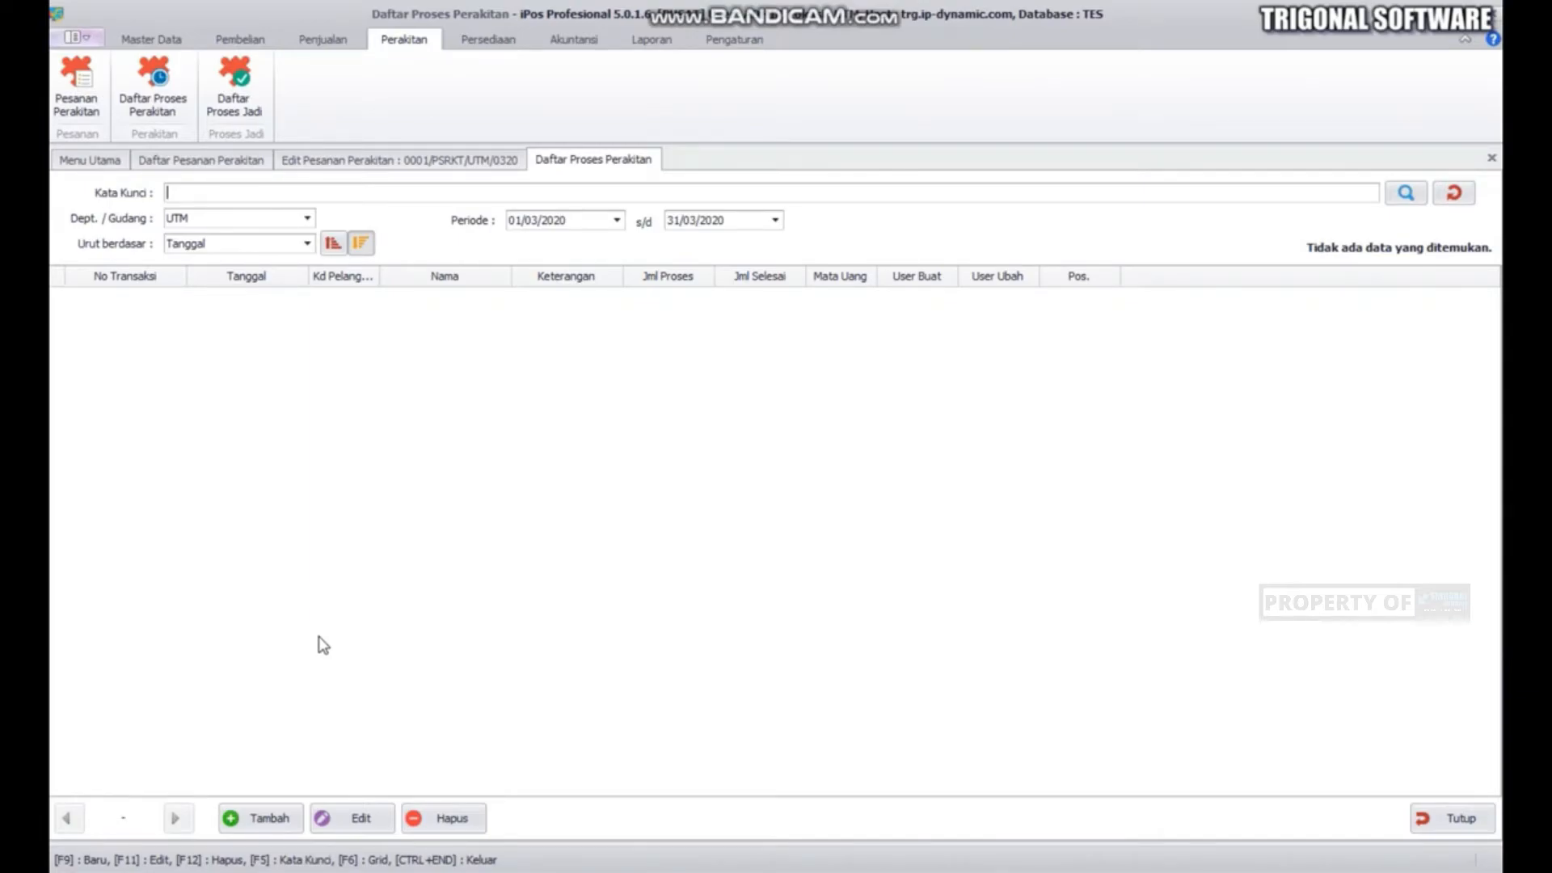
pyautogui.click(271, 820)
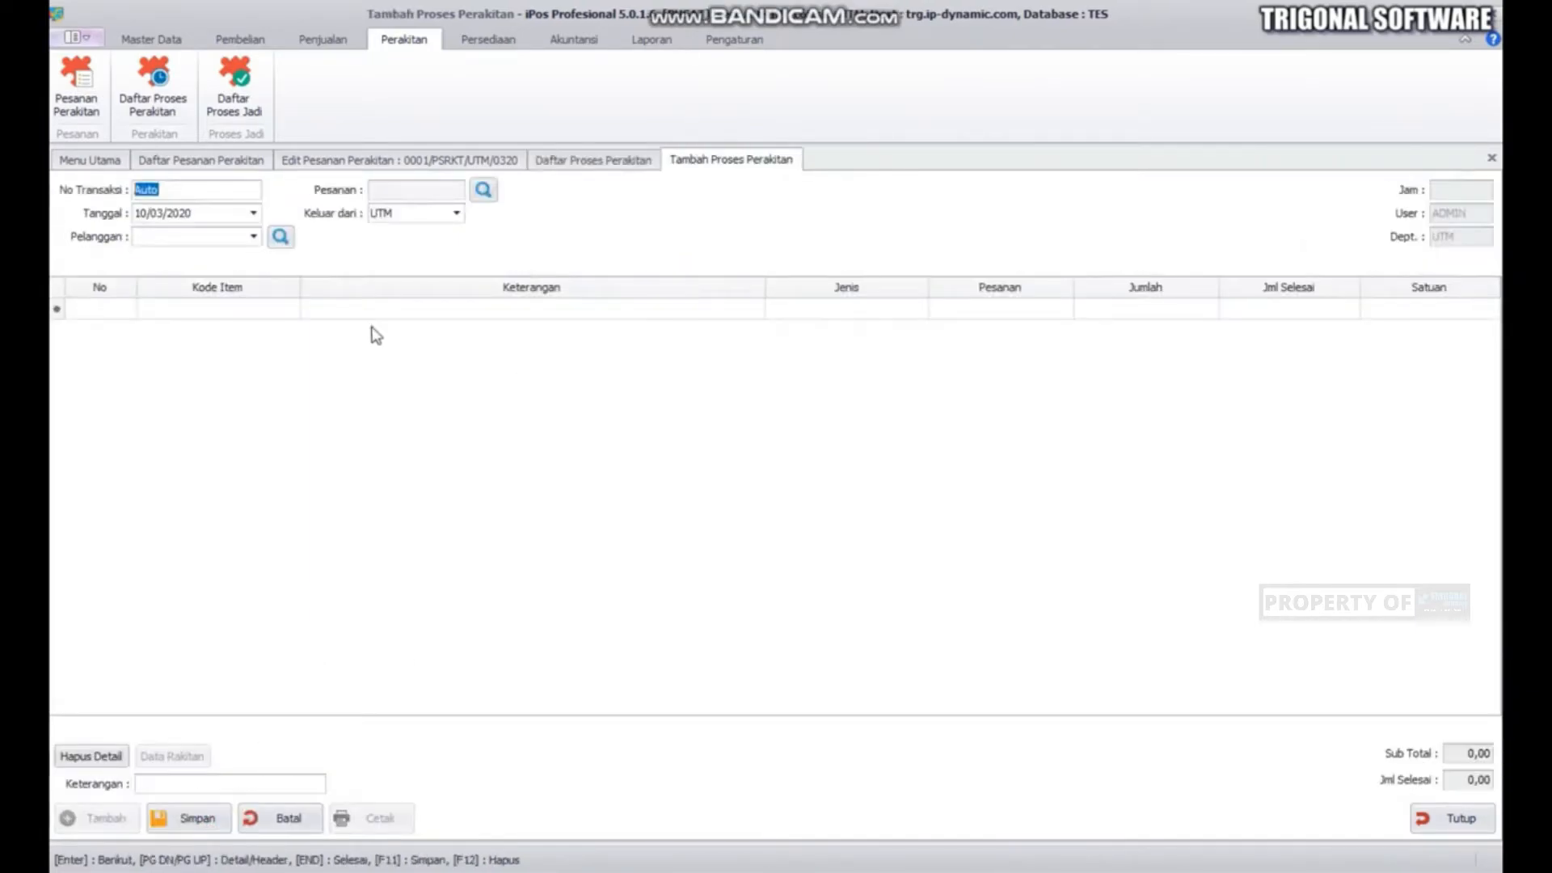
pyautogui.click(253, 237)
pyautogui.click(208, 353)
pyautogui.click(413, 192)
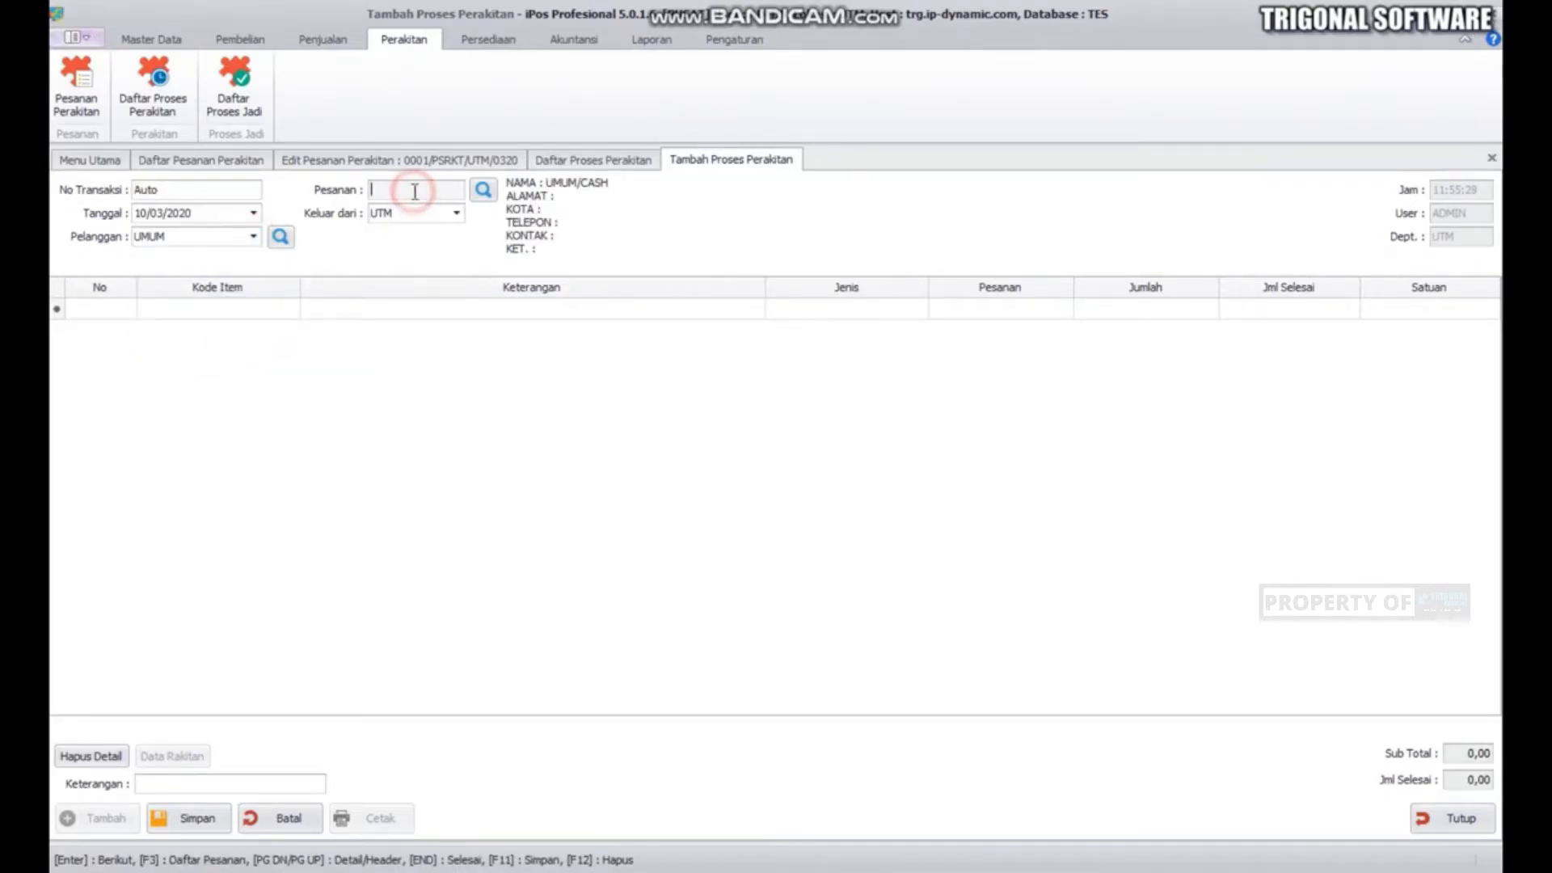
pyautogui.click(481, 192)
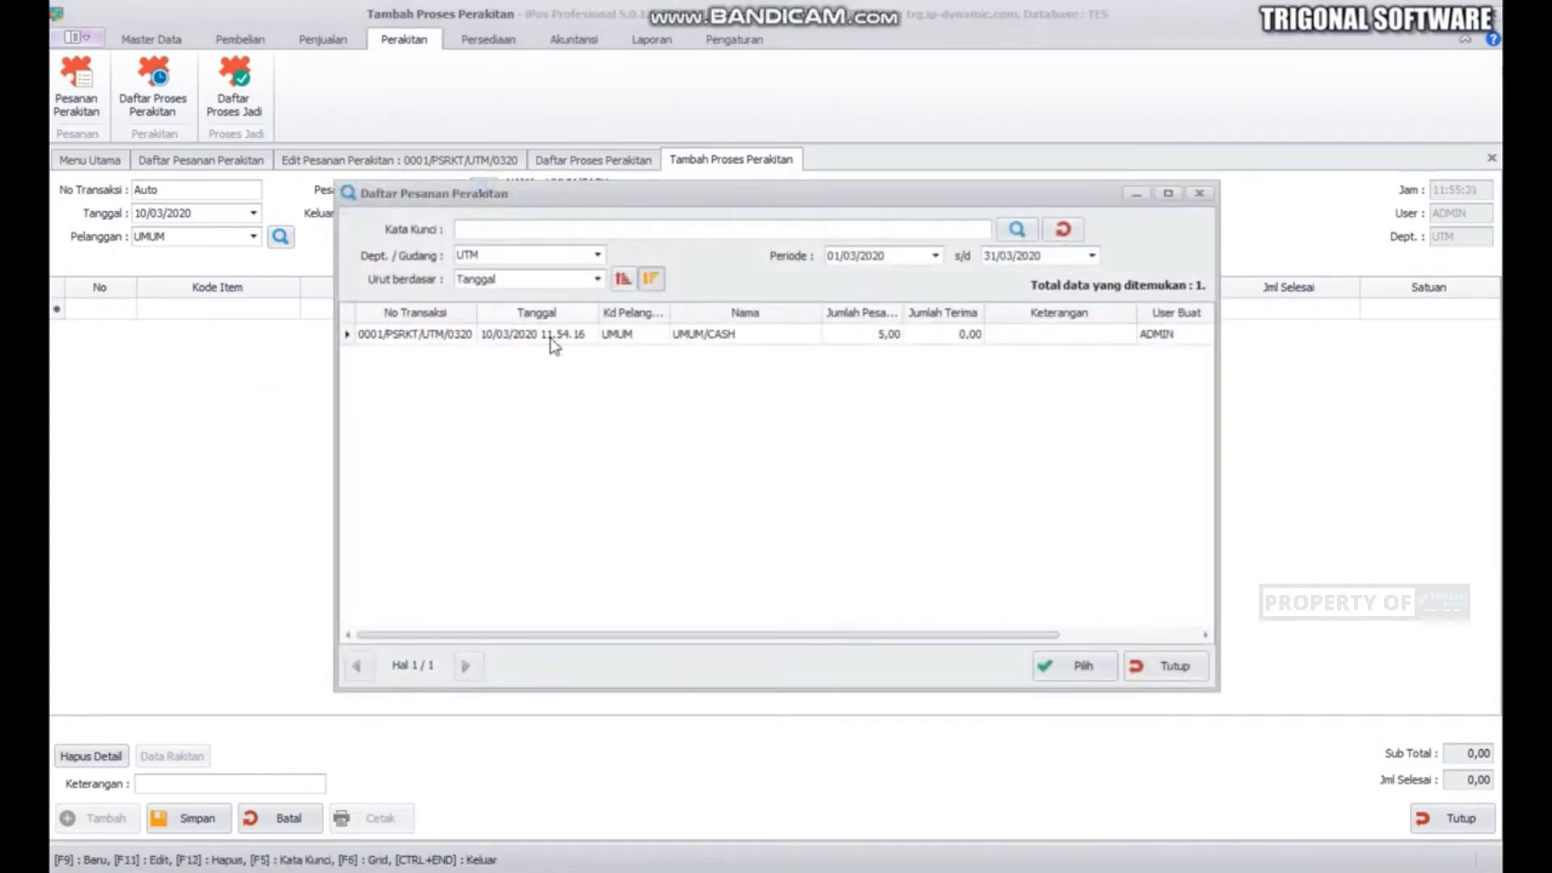
pyautogui.doubleClick(550, 337)
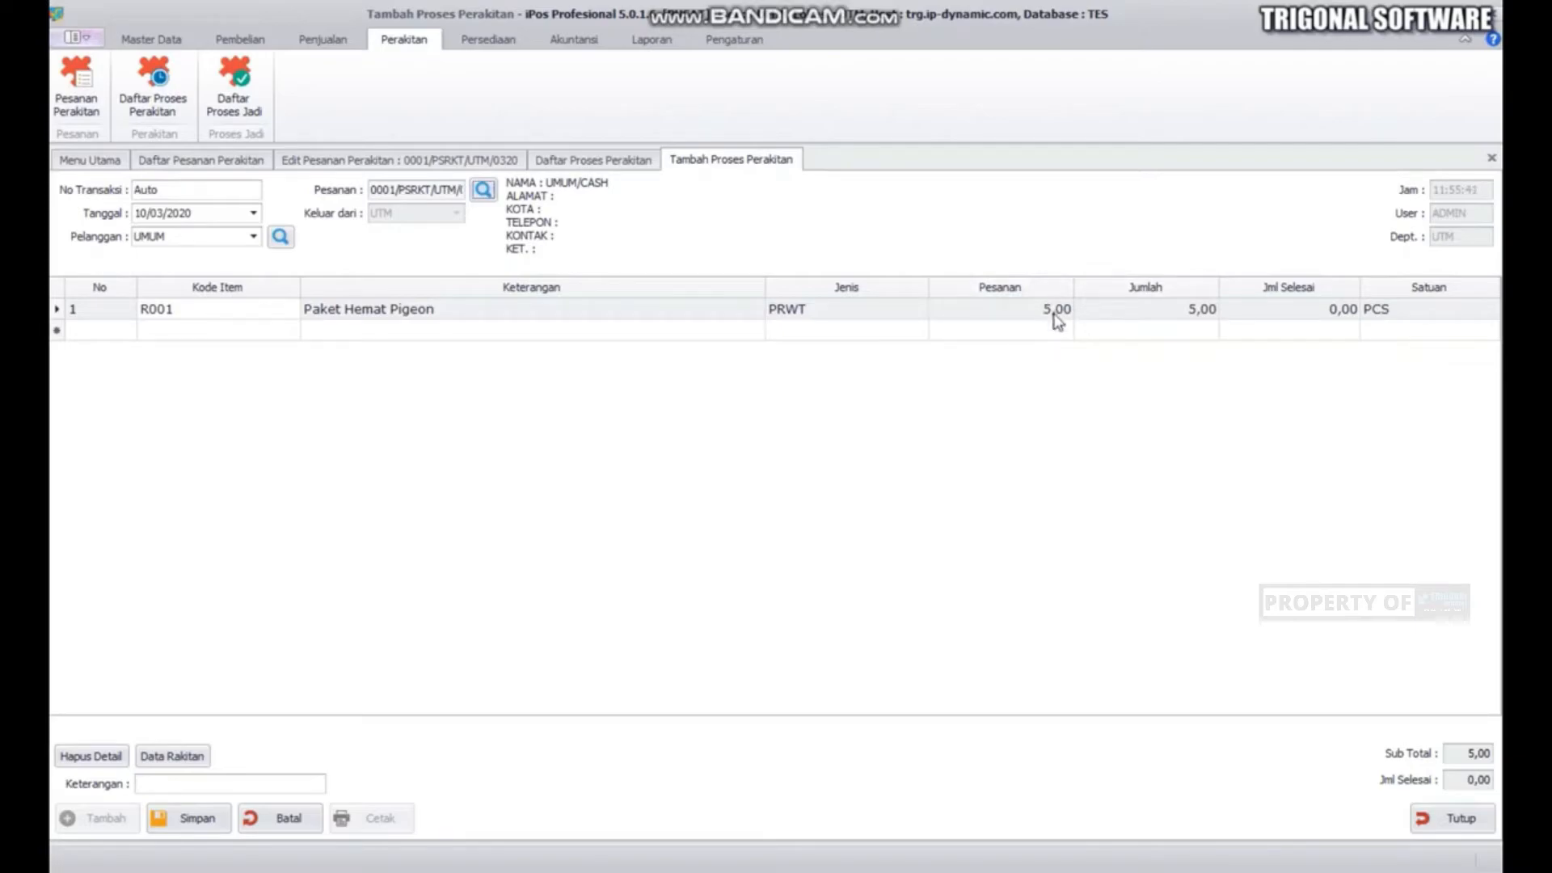
# Set the process quantity (Jumlah) of Paket Hemat Pigeon to 5 and save the assembly process
pyautogui.click(1186, 315)
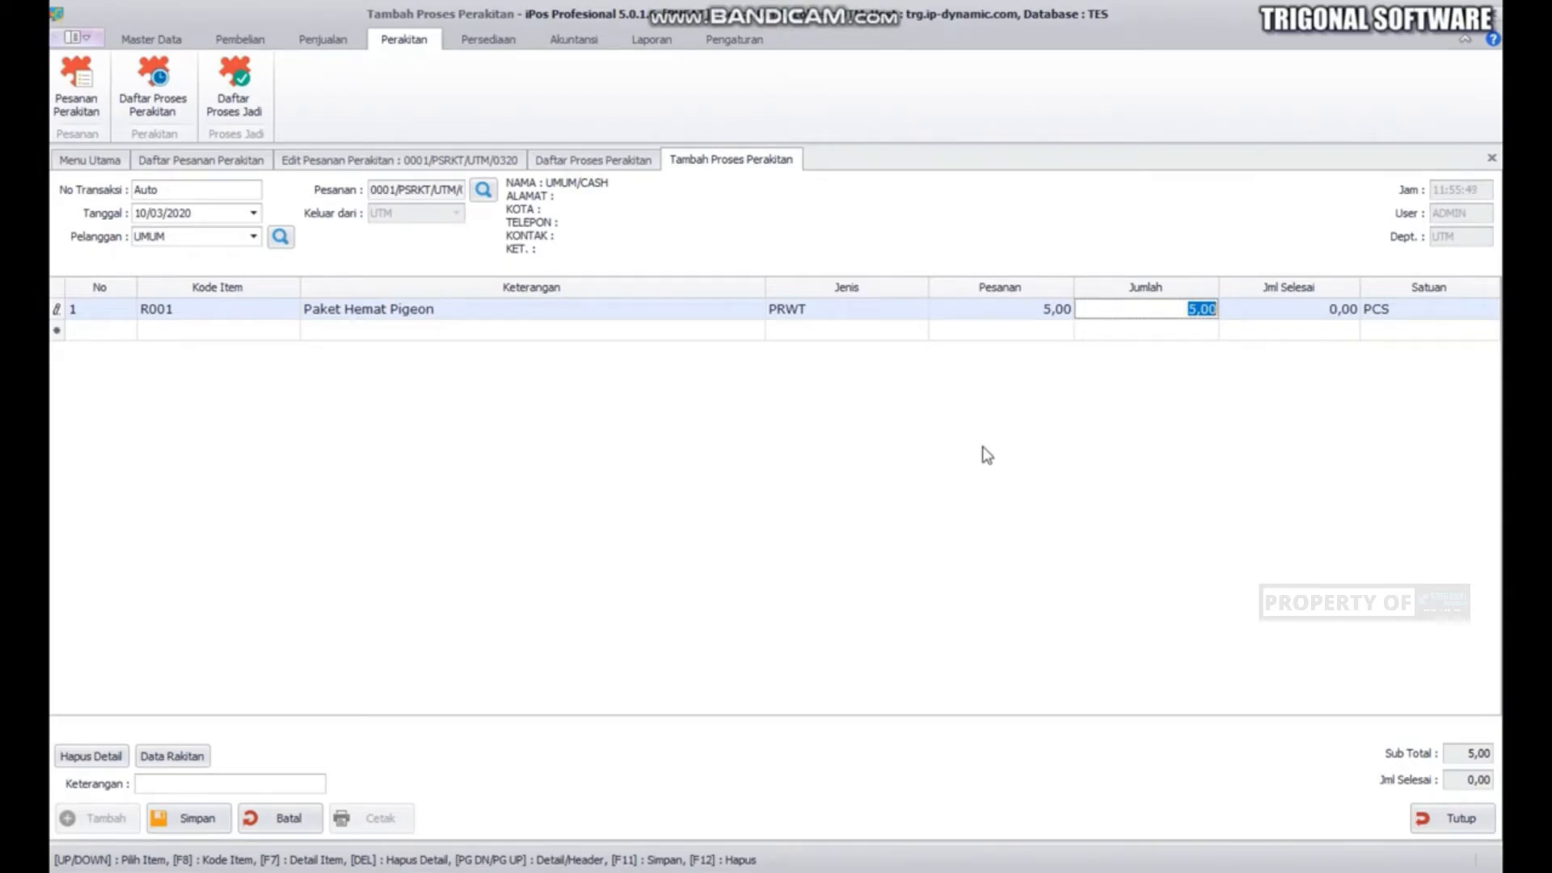
pyautogui.write('3')
pyautogui.doubleClick(1182, 309)
pyautogui.write('5')
pyautogui.click(192, 820)
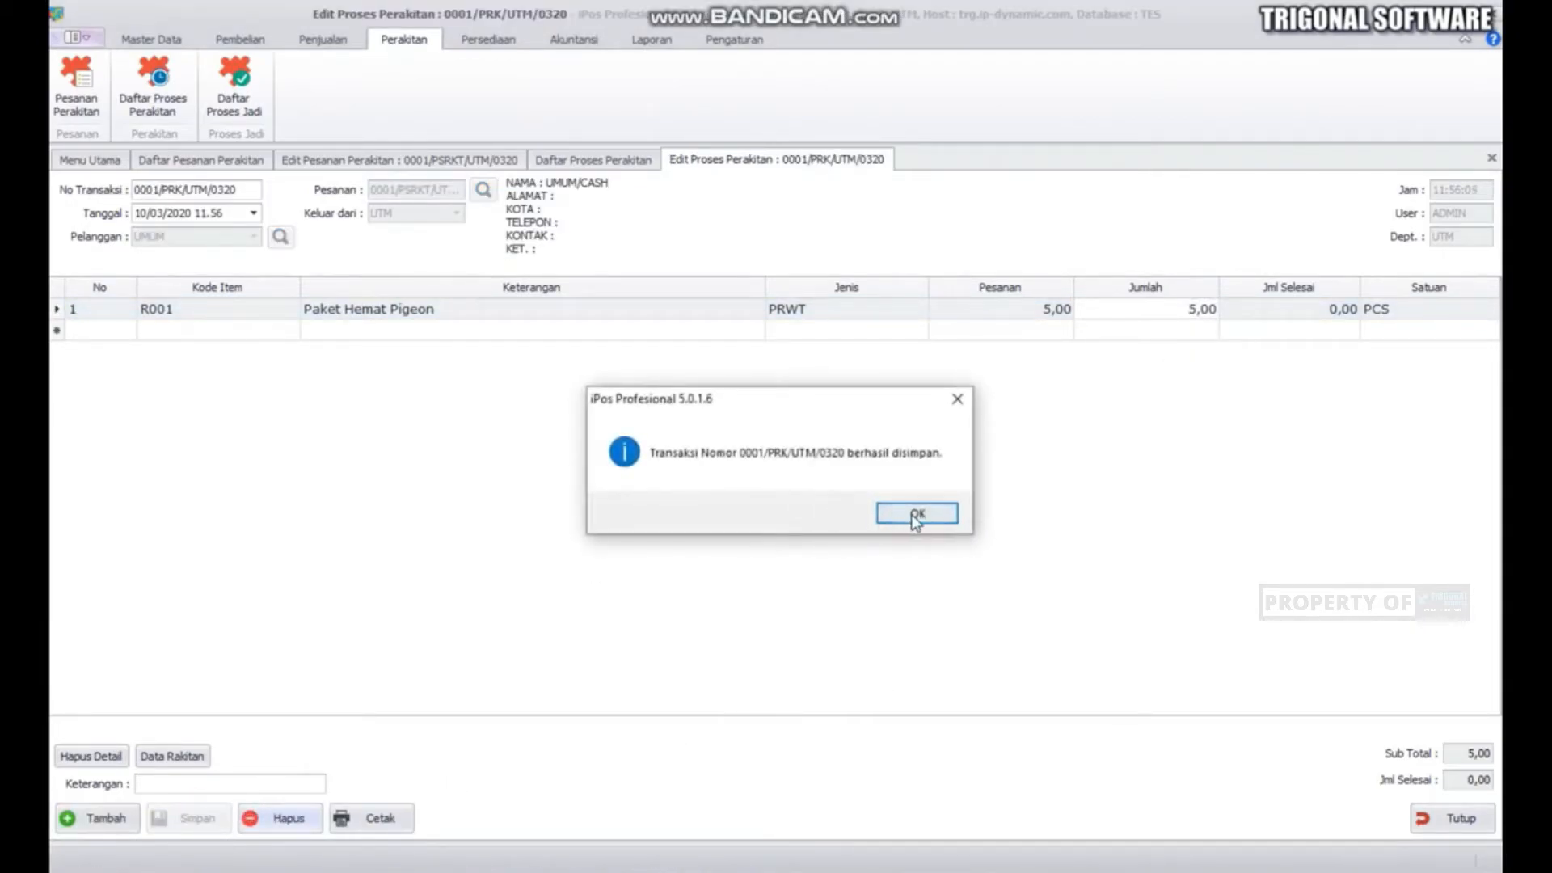
pyautogui.click(913, 516)
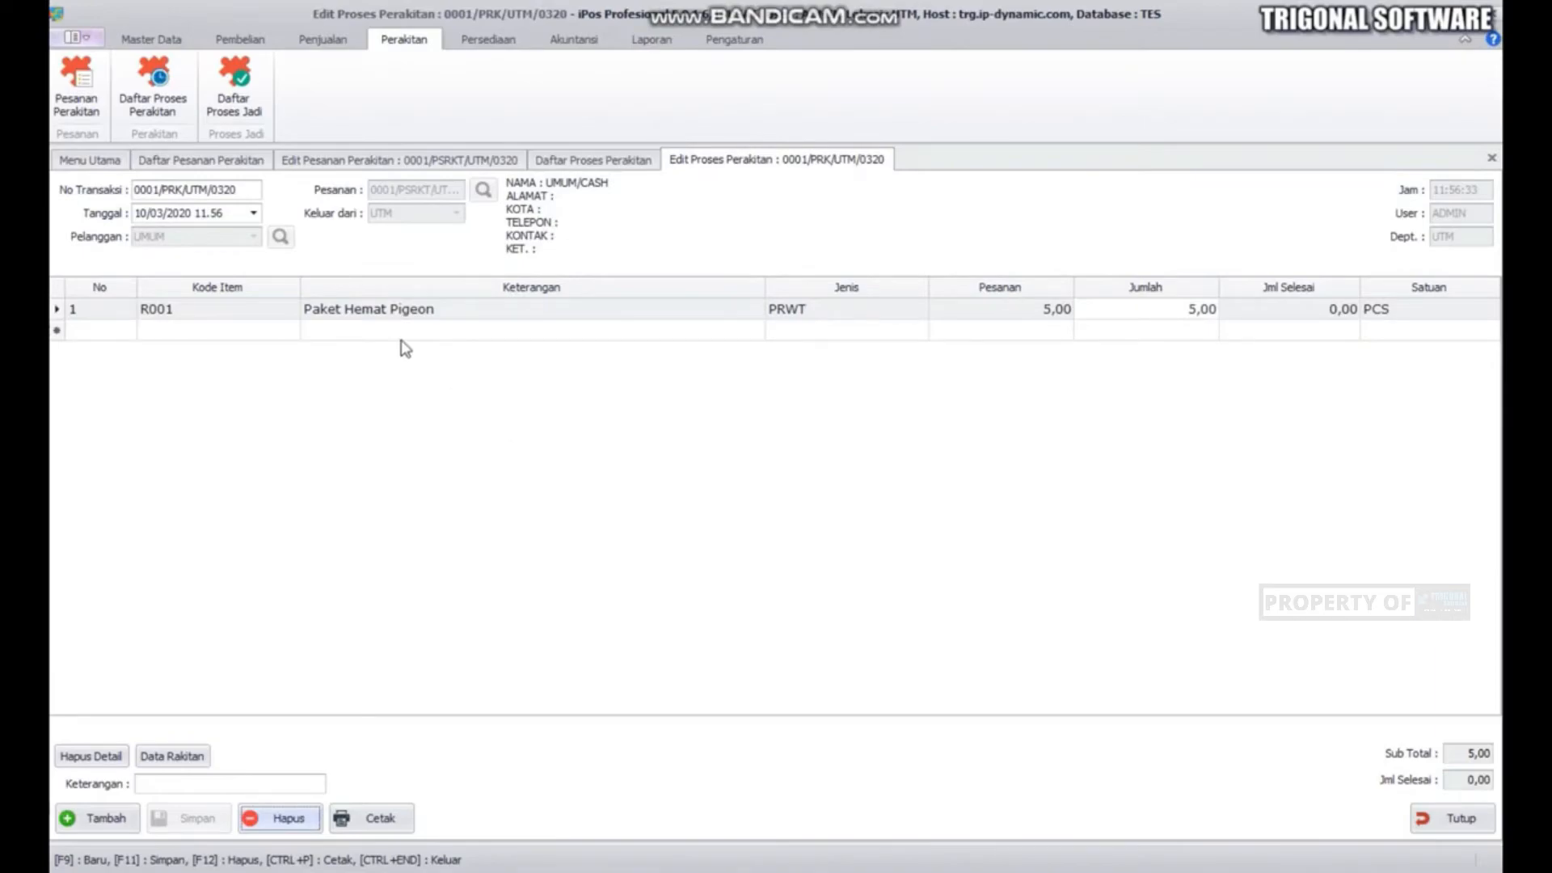
# Start a new finished-process entry (Proses Jadi) for customer UMUM and load the saved assembly process into it
pyautogui.click(234, 88)
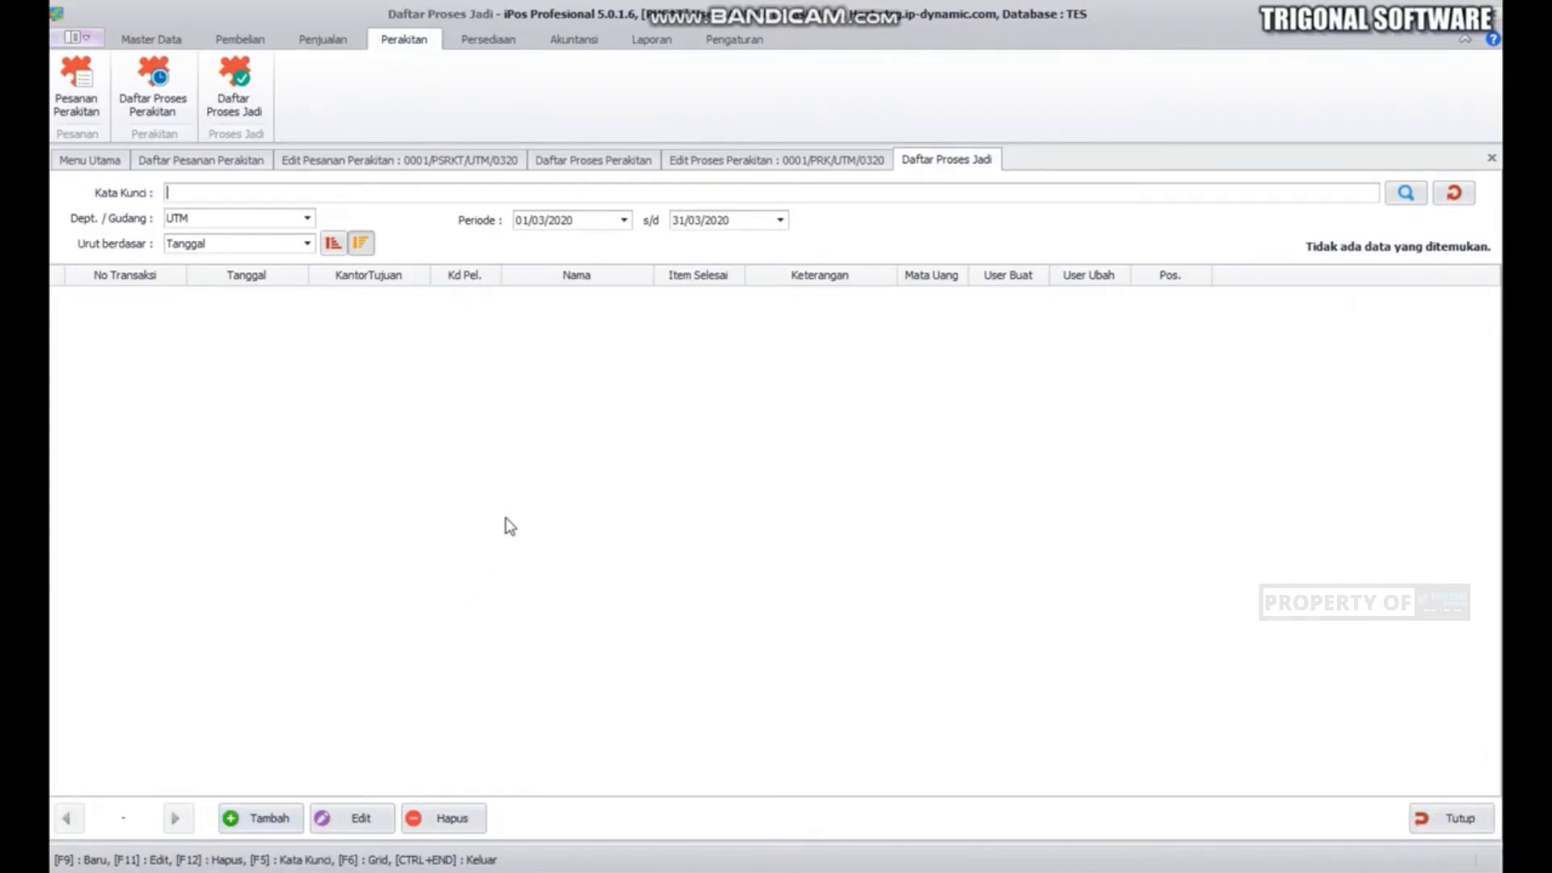
pyautogui.click(260, 816)
pyautogui.click(252, 236)
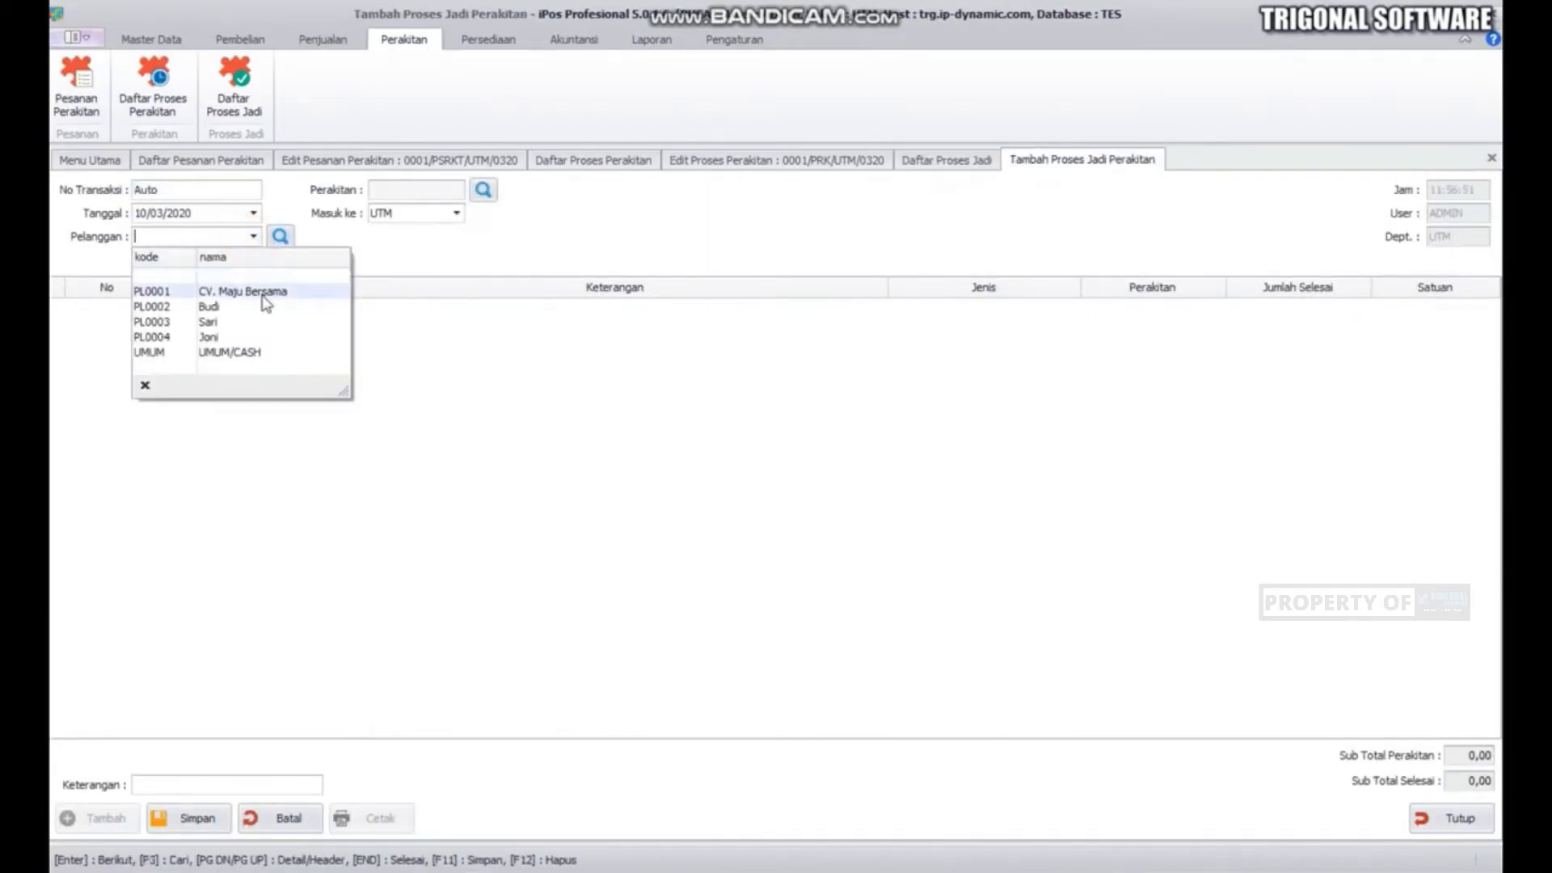
pyautogui.click(246, 356)
pyautogui.click(484, 193)
pyautogui.doubleClick(418, 337)
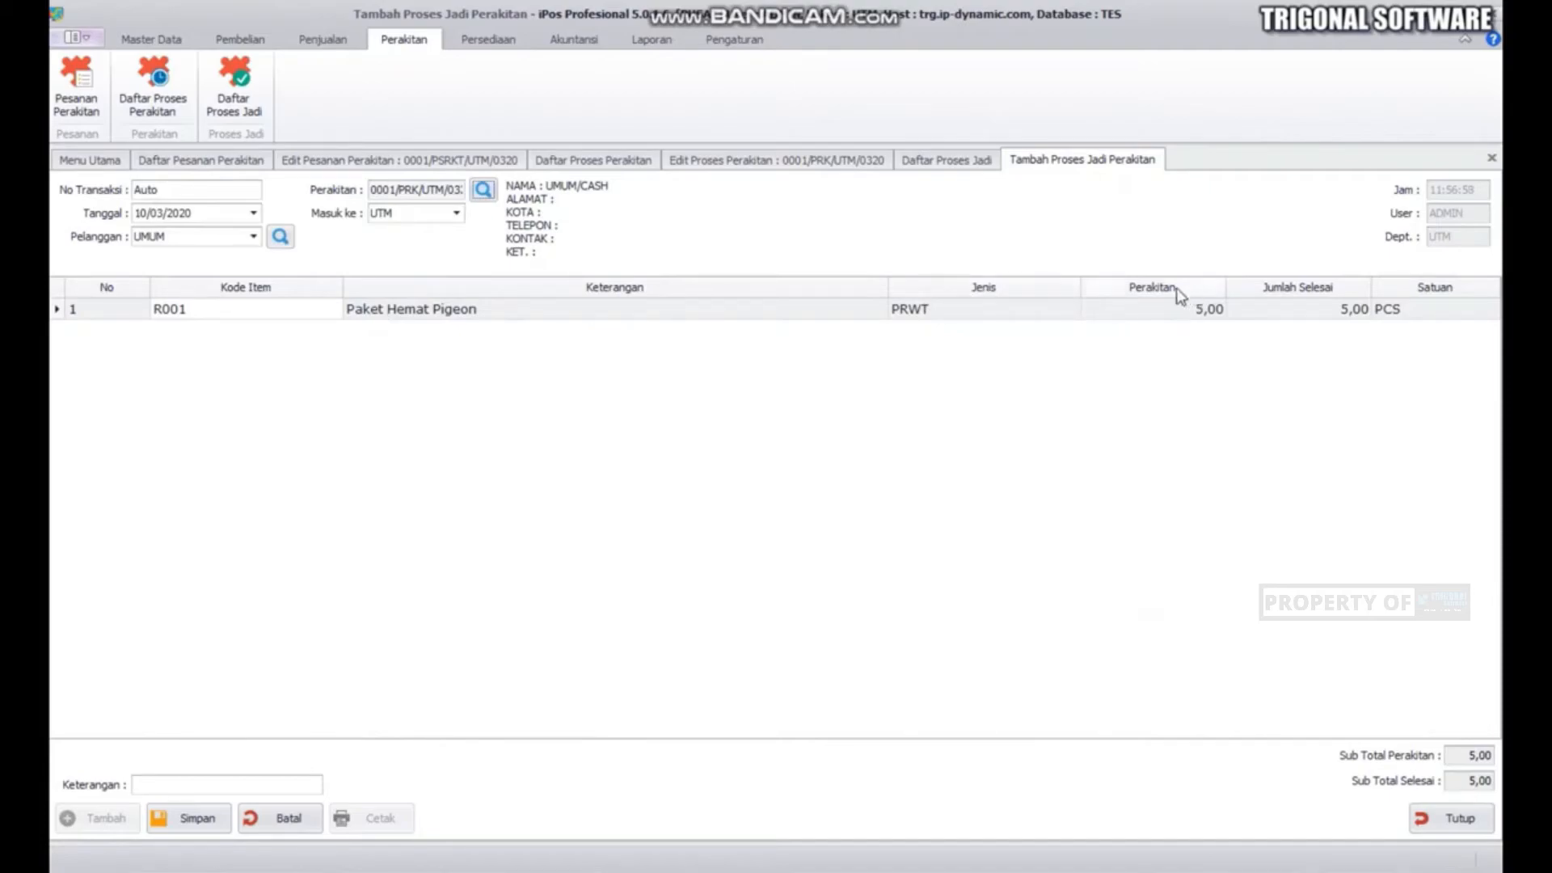
# Set the finished quantity (Jumlah Selesai) of Paket Hemat Pigeon to 3, save the entry and close it
pyautogui.click(1350, 311)
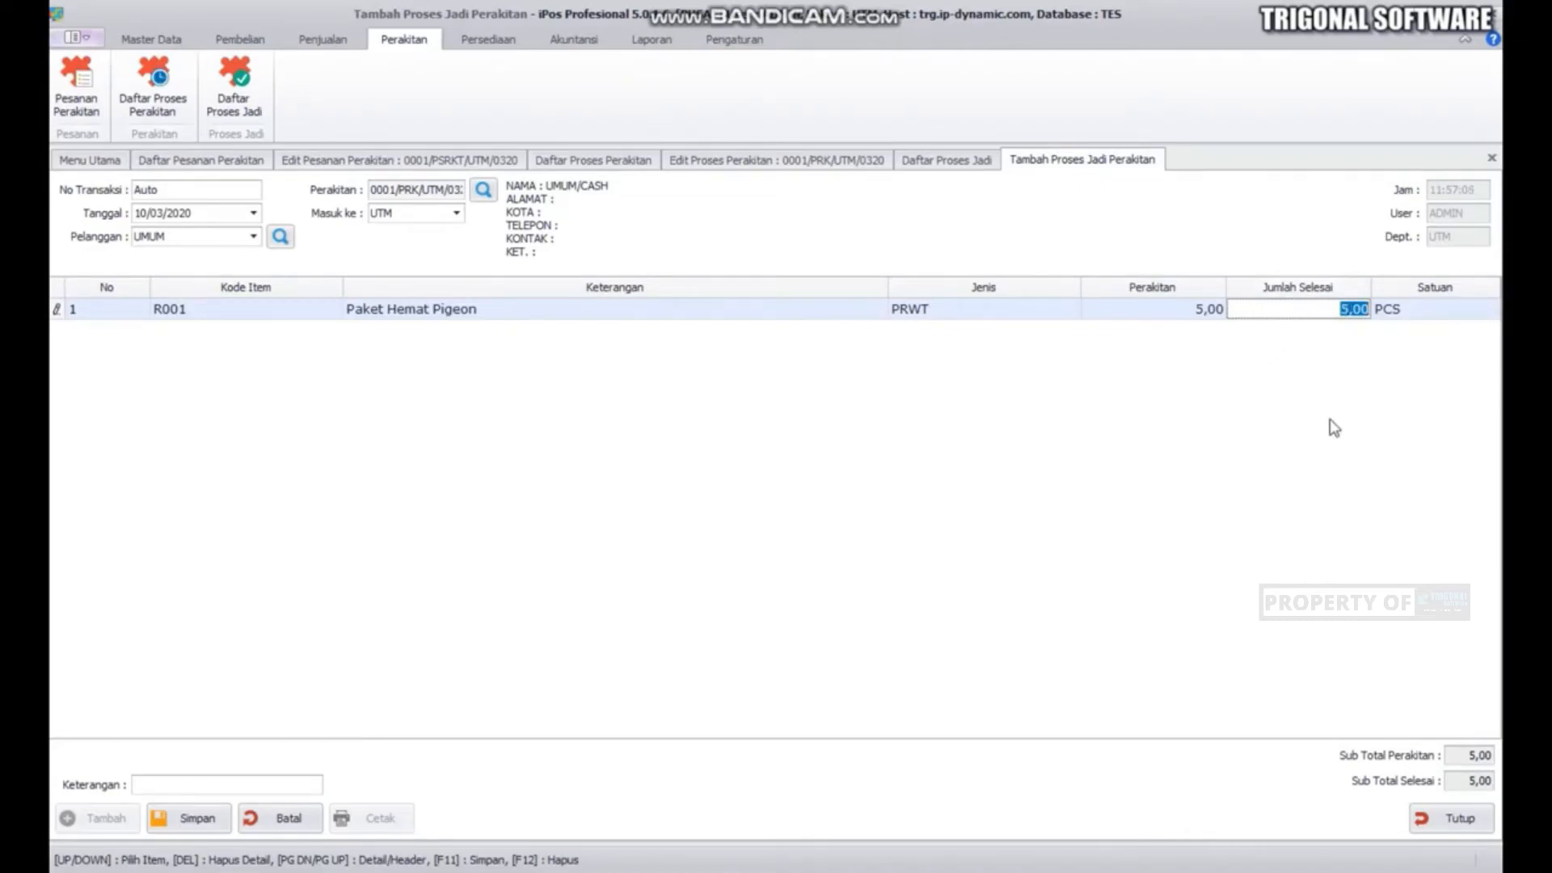
pyautogui.write('3')
pyautogui.click(194, 818)
pyautogui.click(906, 515)
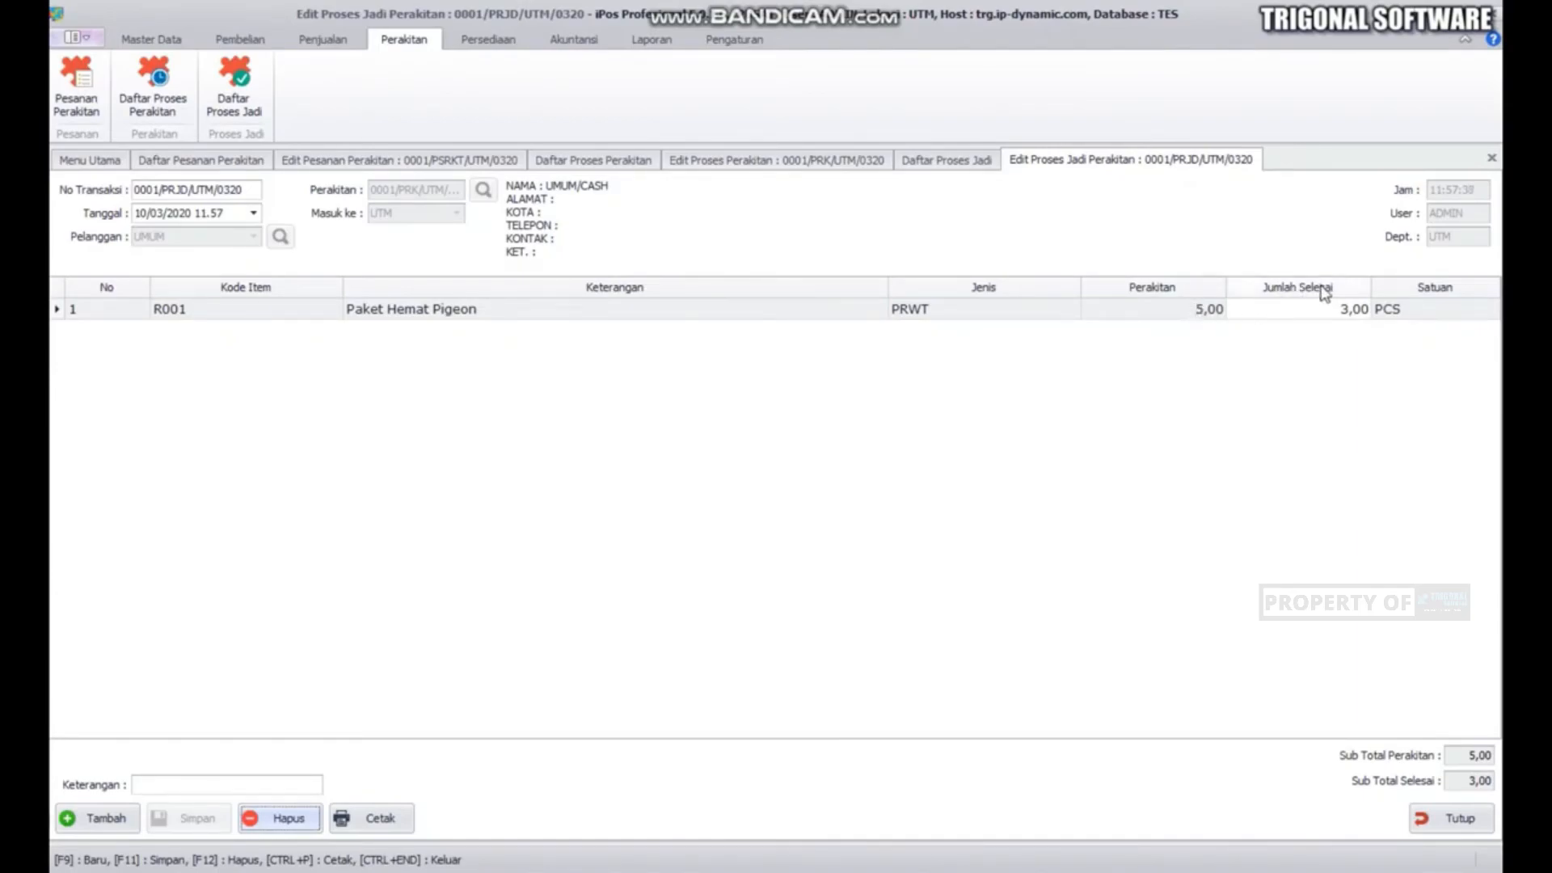
pyautogui.click(1471, 821)
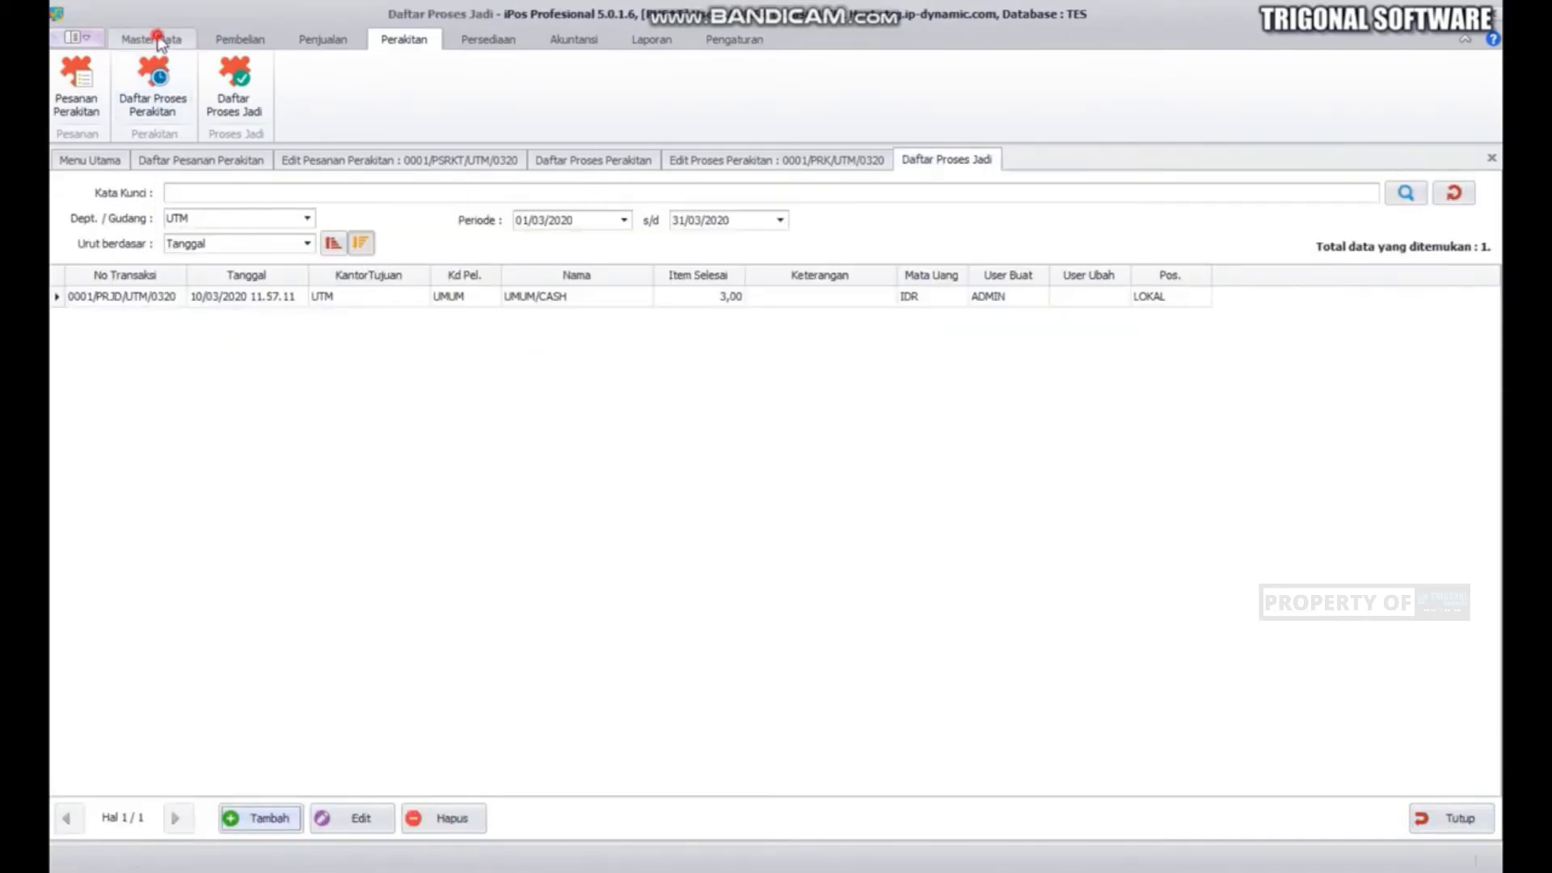
# Search the item list for r001, review the stock card of Paket Hemat Pigeon, and close the card
pyautogui.click(151, 39)
pyautogui.click(150, 85)
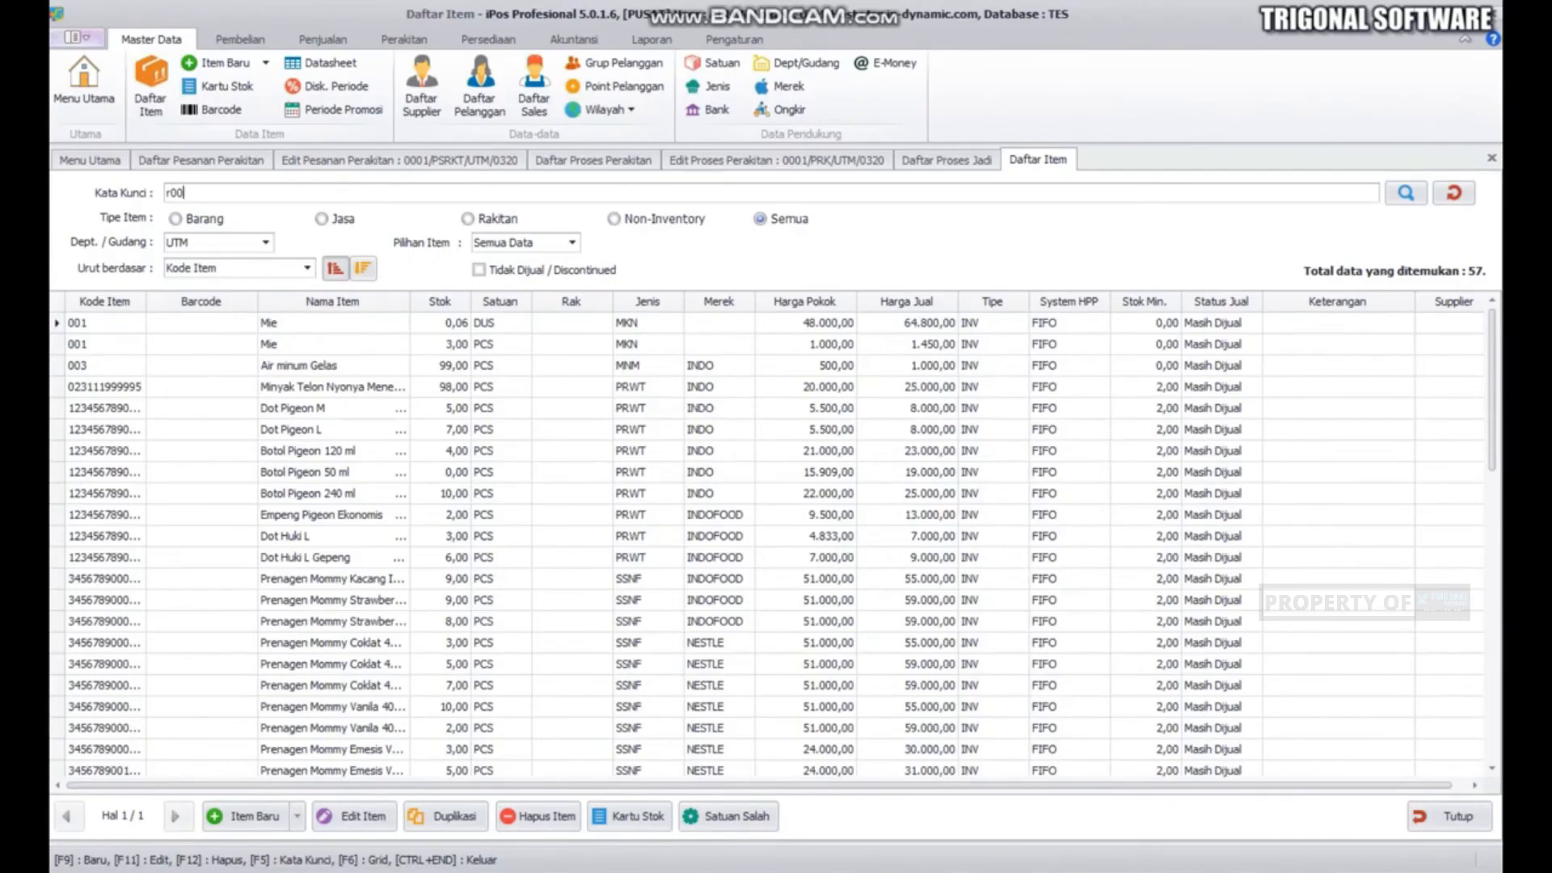
pyautogui.press('Return')
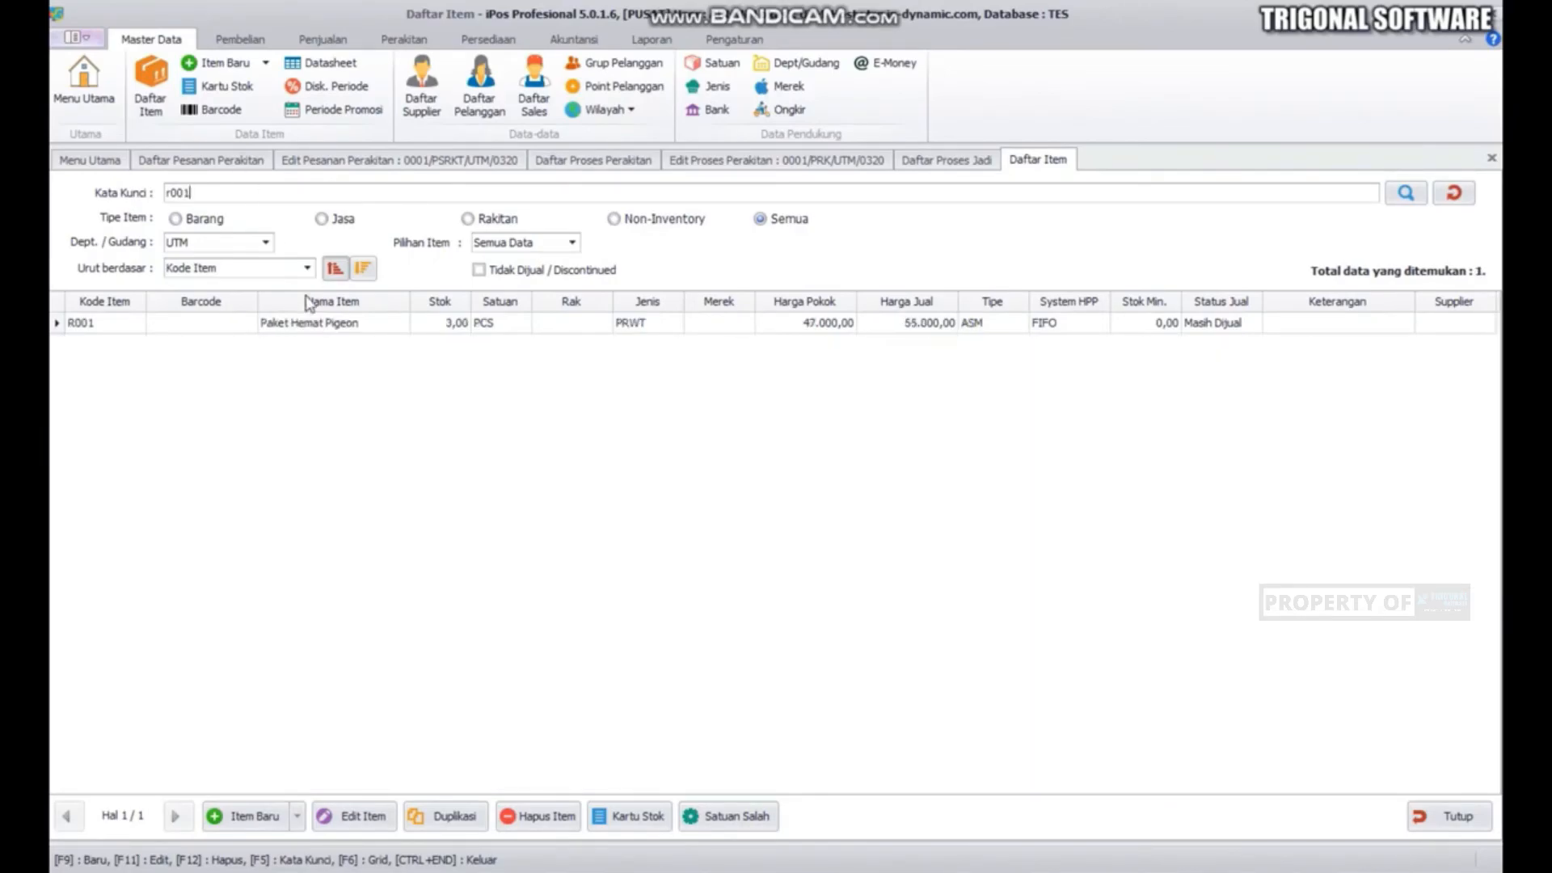
pyautogui.click(385, 323)
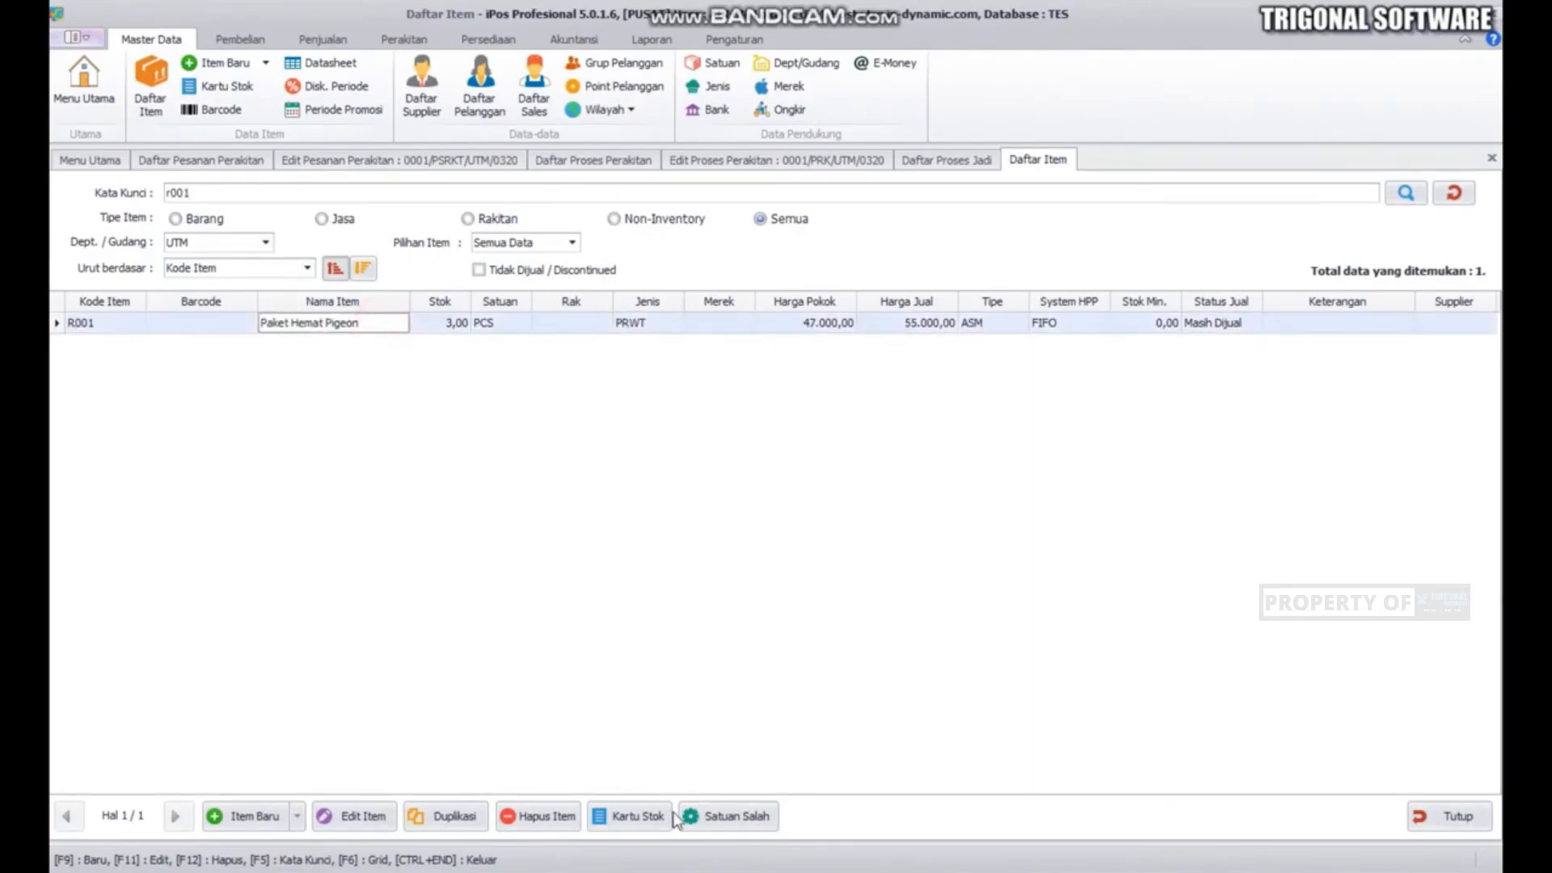
pyautogui.click(630, 816)
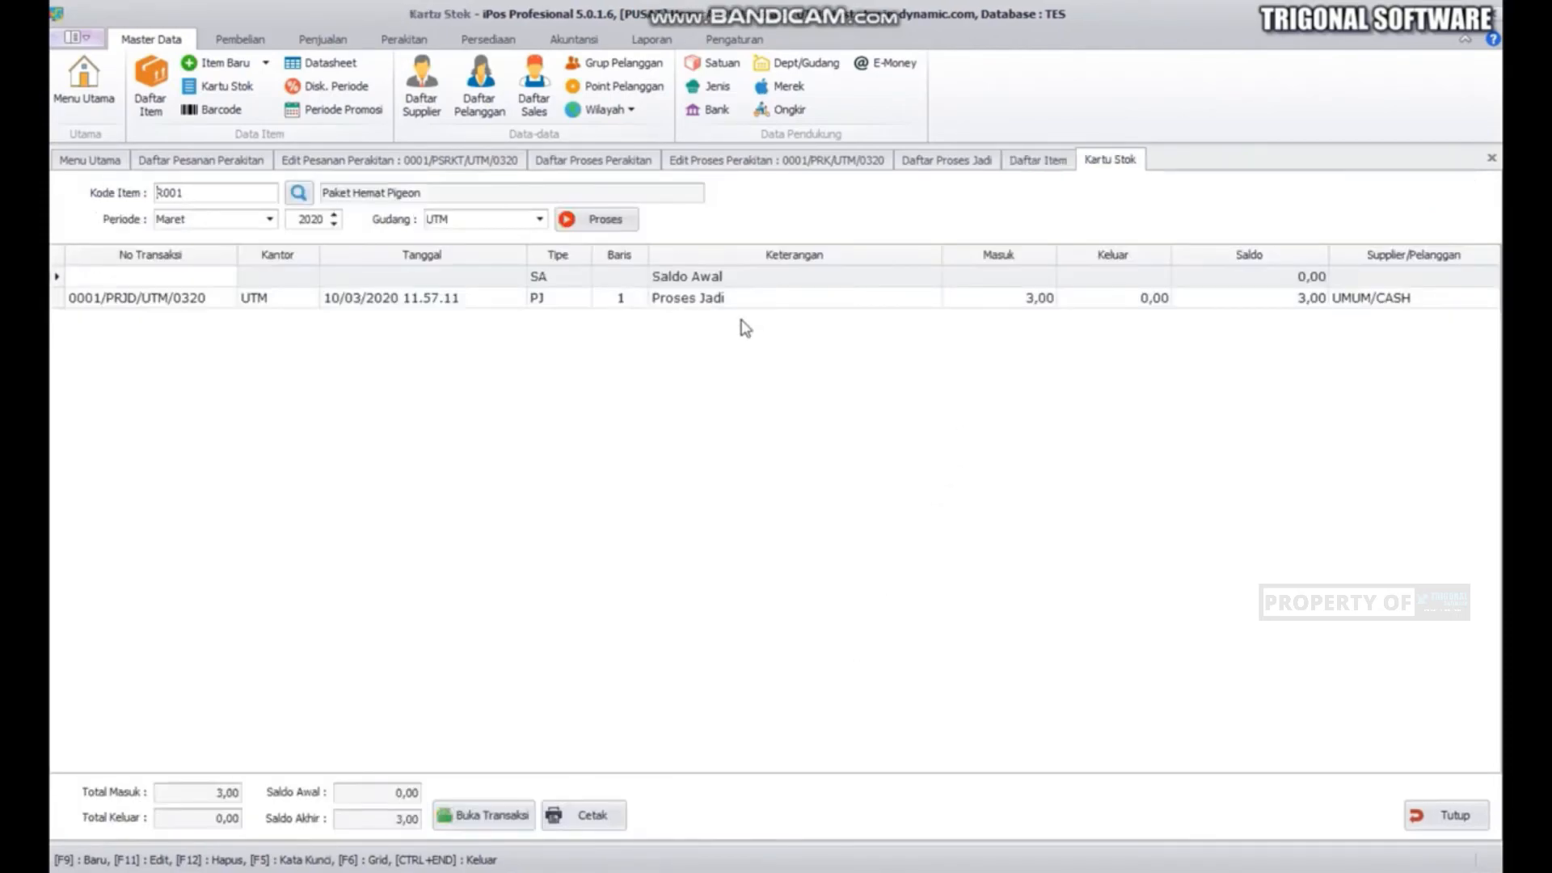
pyautogui.click(682, 301)
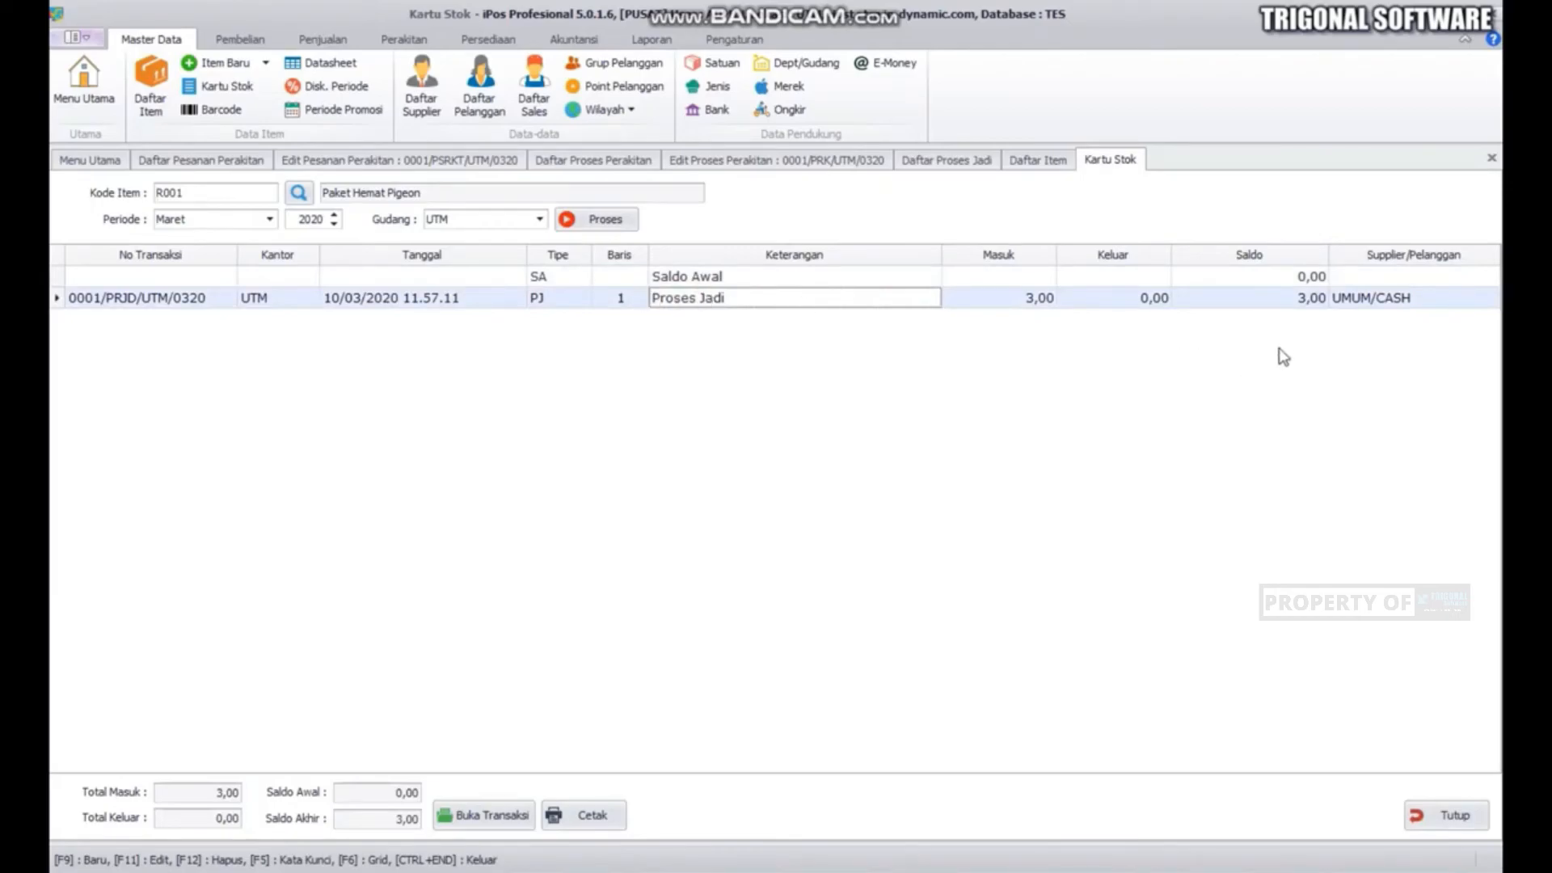
pyautogui.click(1455, 816)
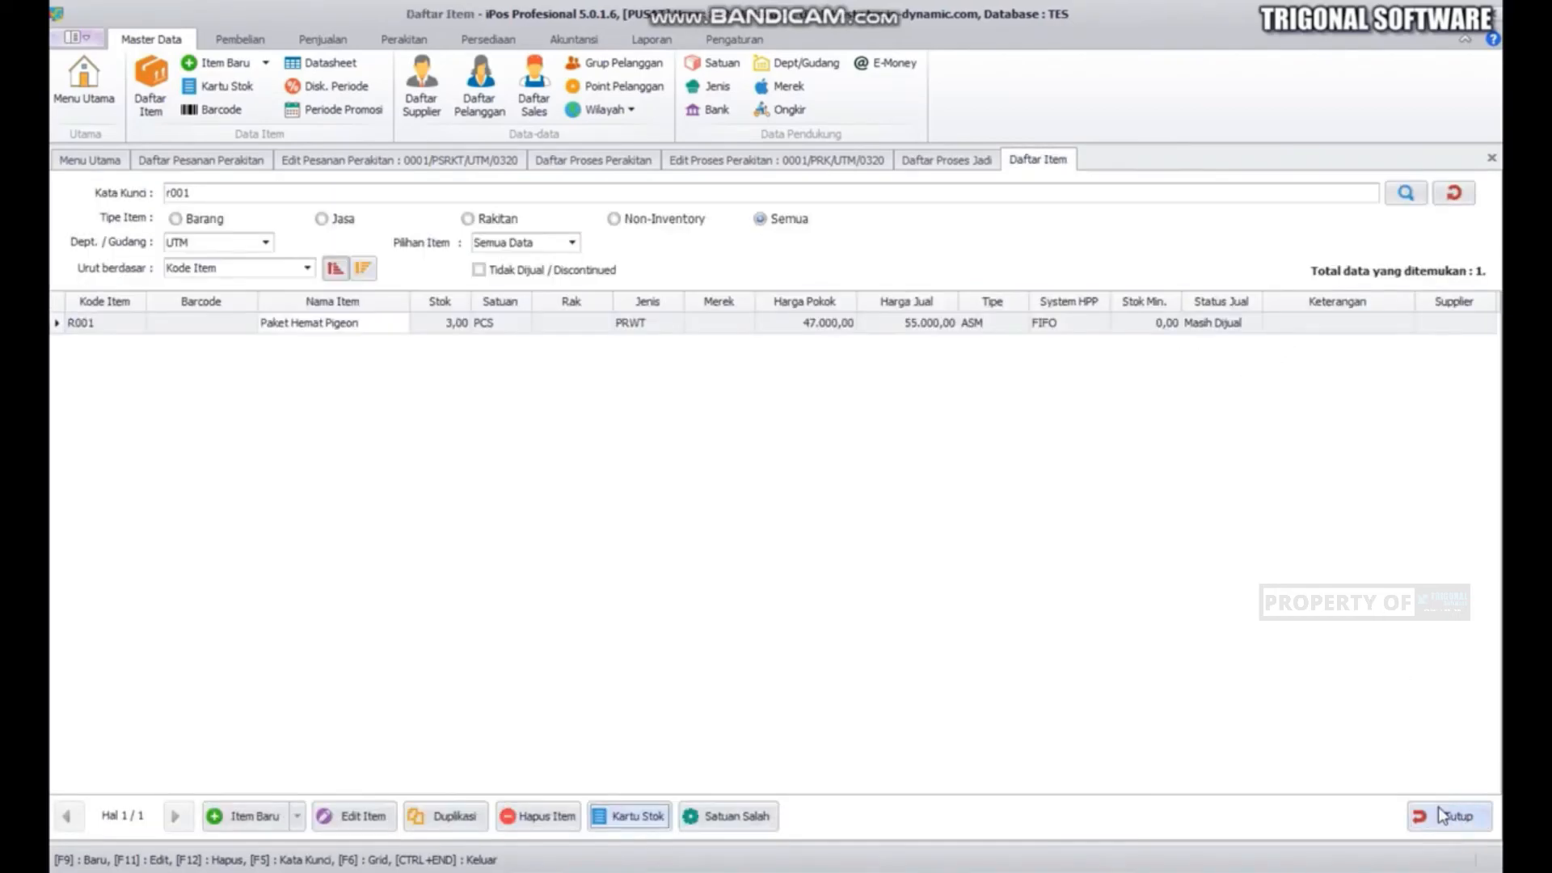
# Clear the item search to list all items again and select the component Dot Pigeon M
pyautogui.click(215, 194)
pyautogui.press('BackSpace')
pyautogui.press('BackSpace')
pyautogui.press('BackSpace')
pyautogui.press('BackSpace')
pyautogui.press('Return')
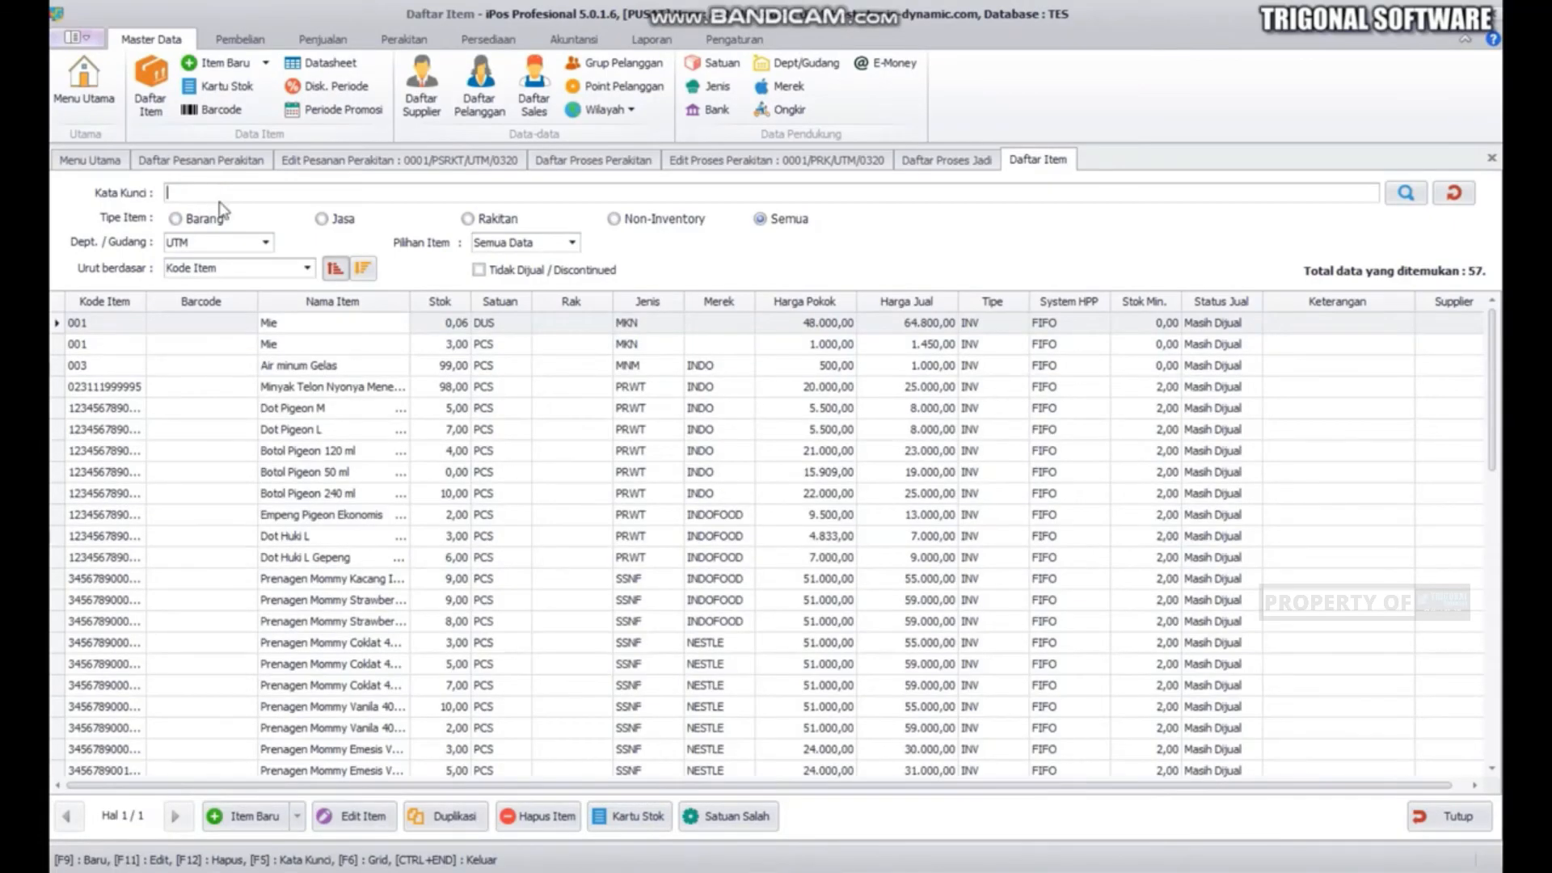
pyautogui.click(315, 411)
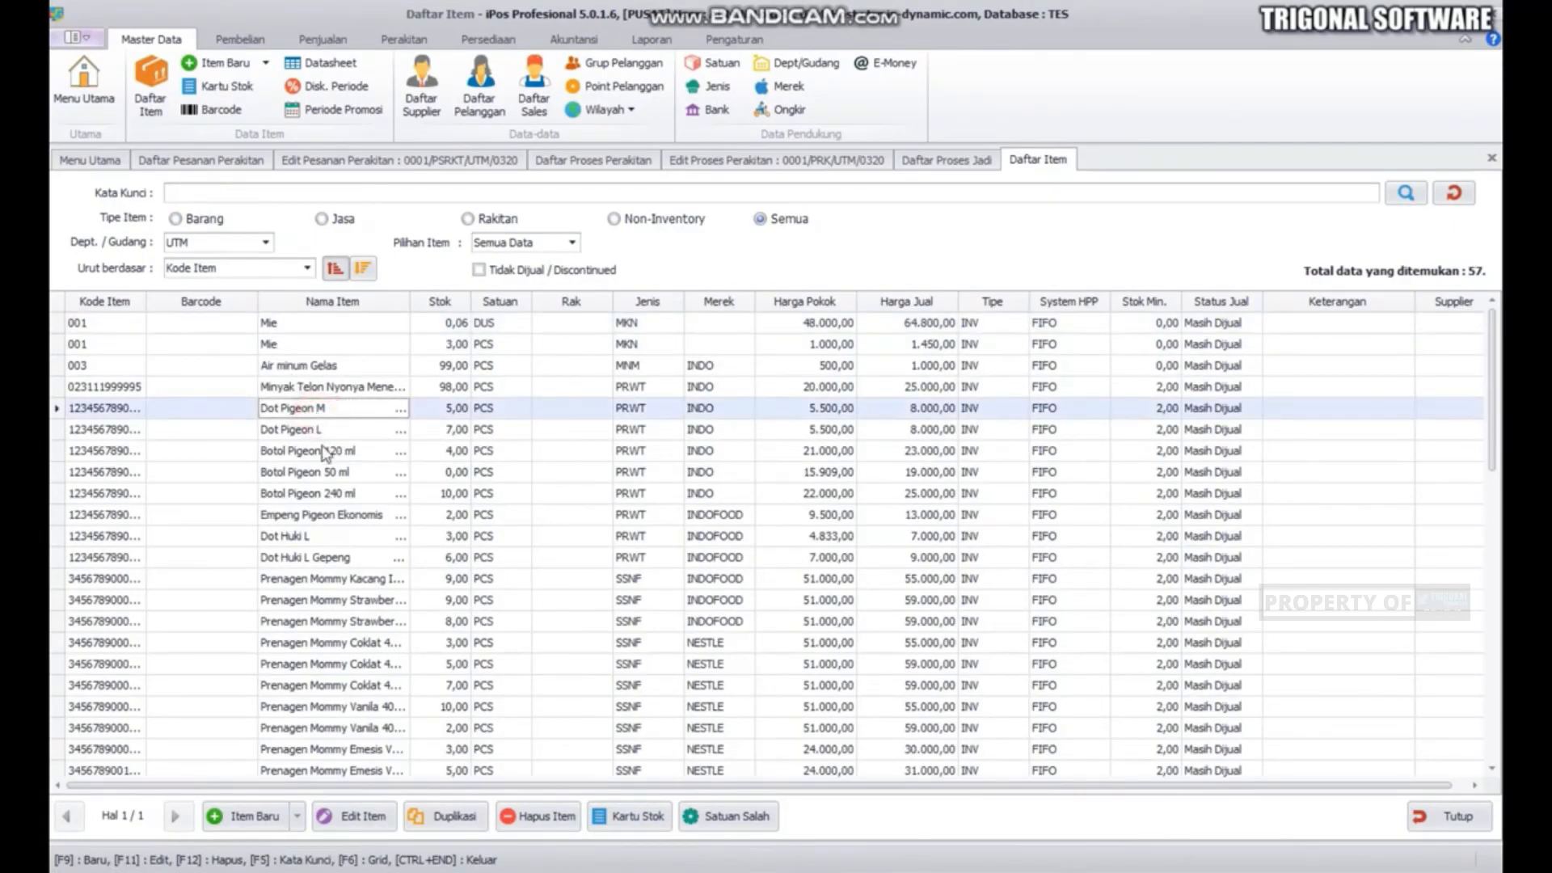
# Open the stock card of Dot Pigeon M, review its assembly (Perakitan) transaction, and close the card
pyautogui.click(639, 818)
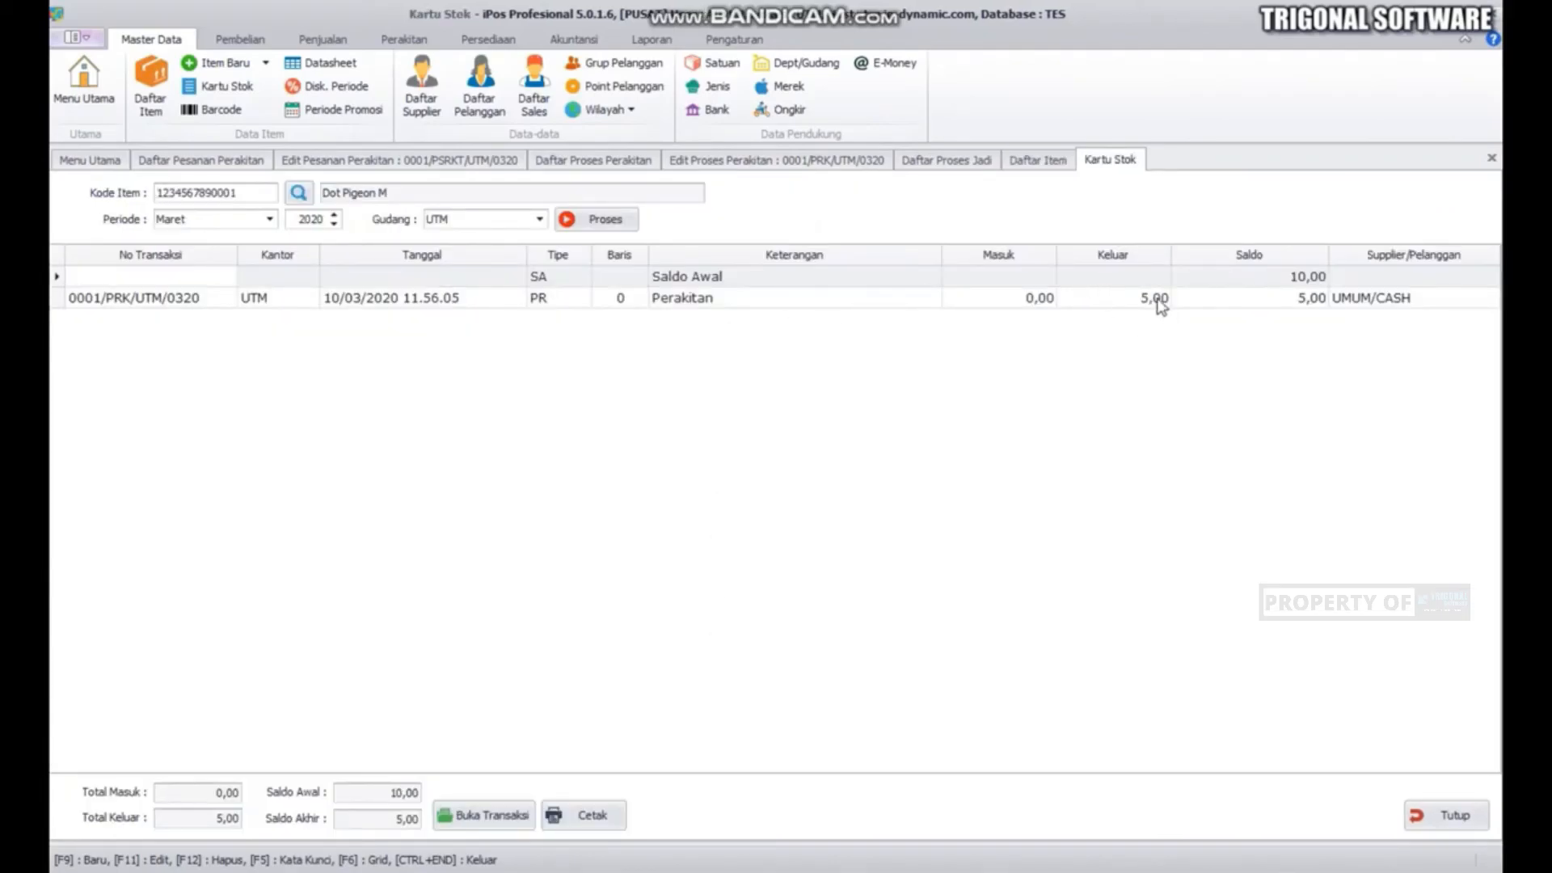
pyautogui.click(1159, 301)
pyautogui.click(710, 301)
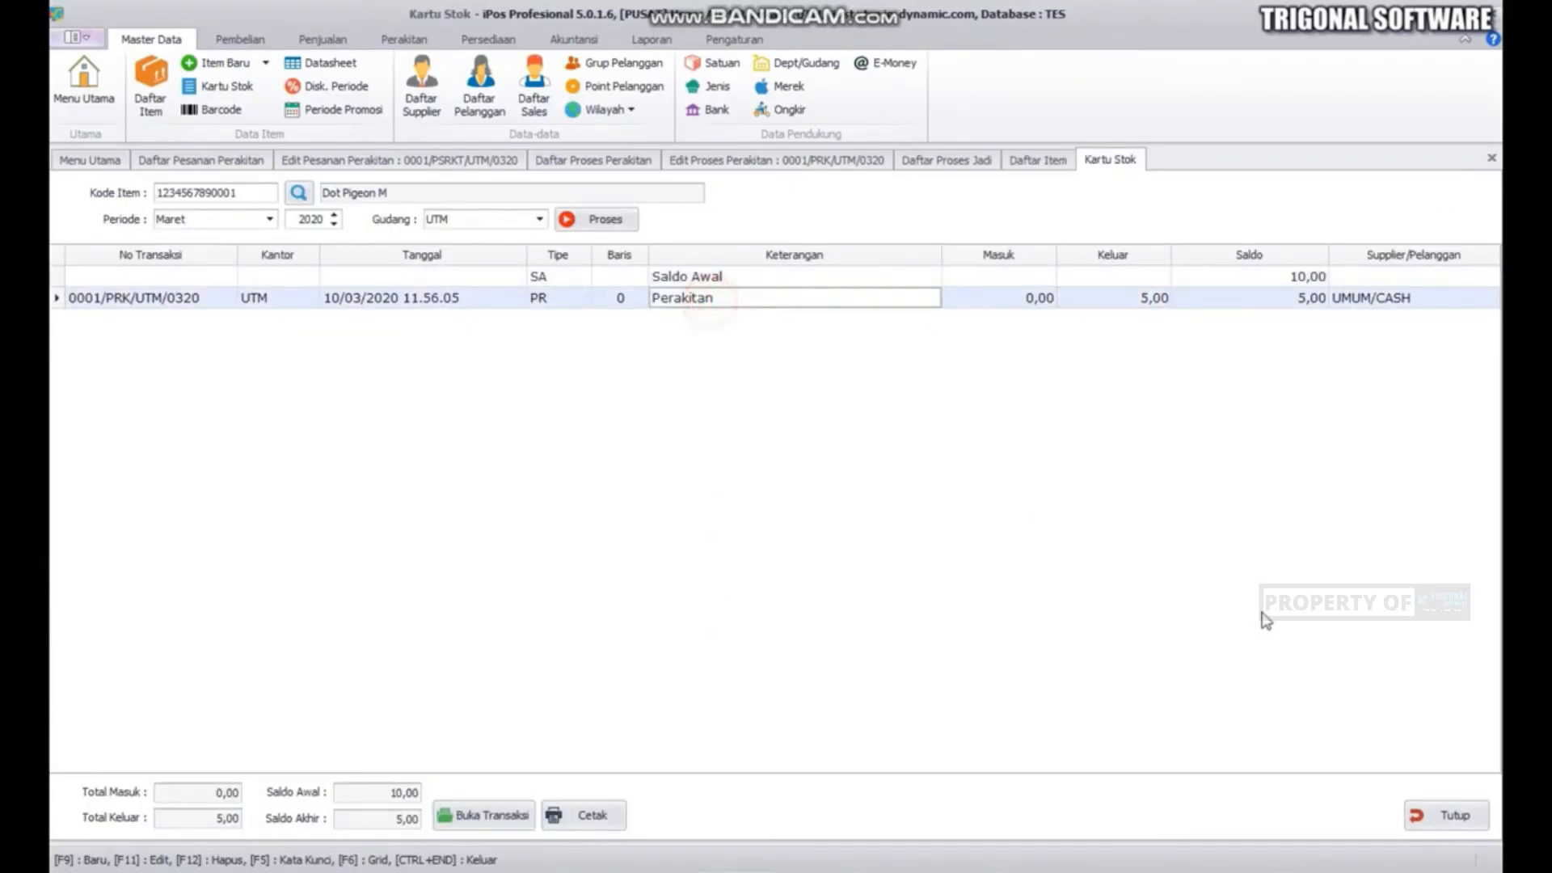
pyautogui.click(1422, 814)
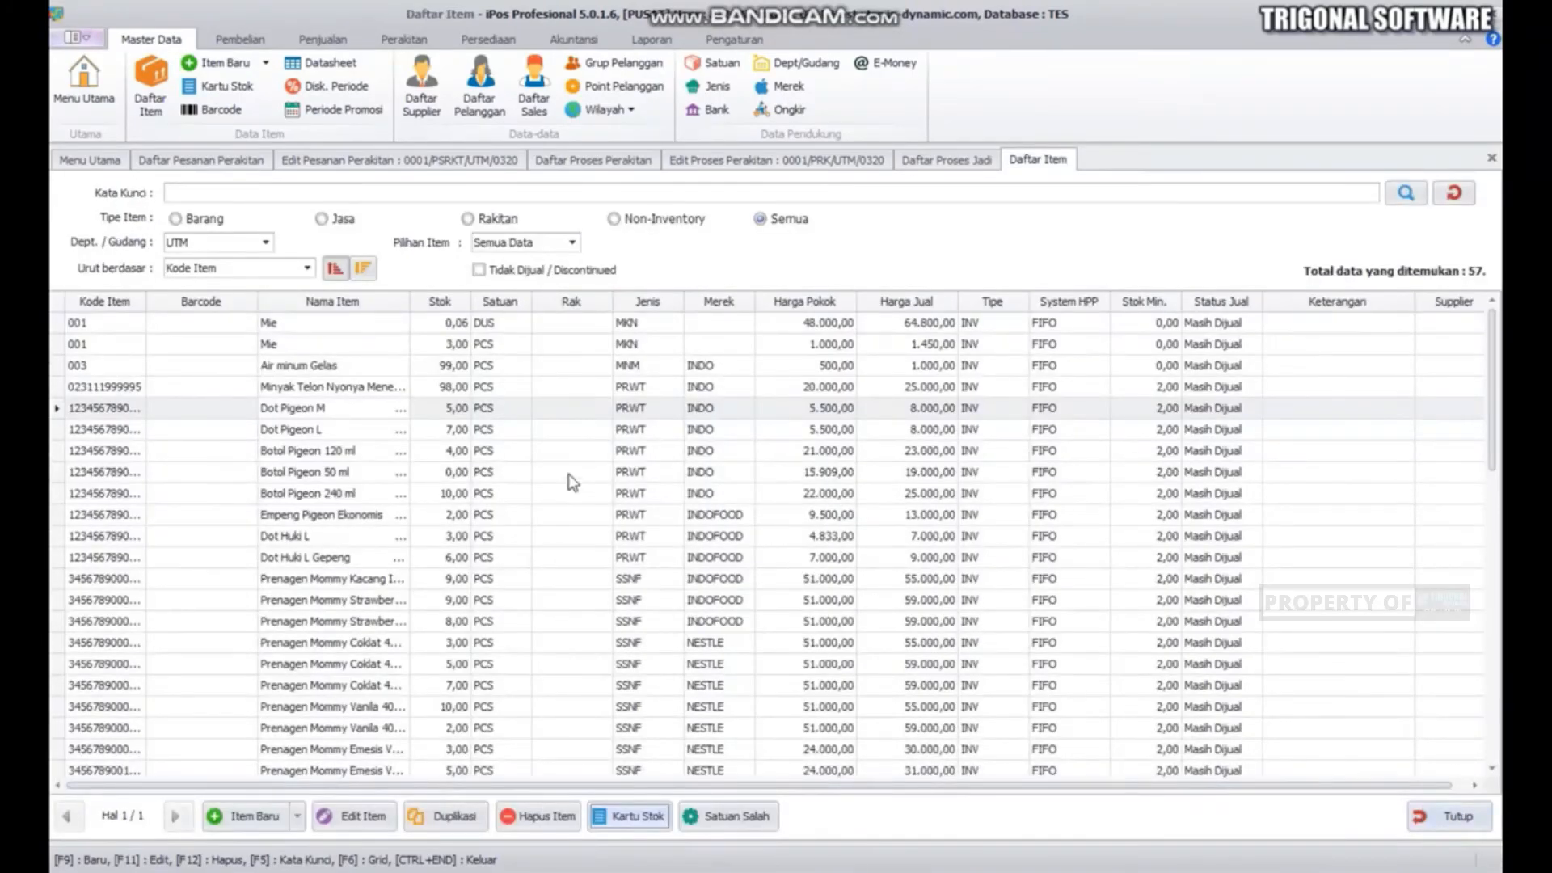
# Open the stock card of Dot Pigeon L and check it against the item data of Paket Hemat Pigeon (R001)
pyautogui.click(331, 435)
pyautogui.click(638, 817)
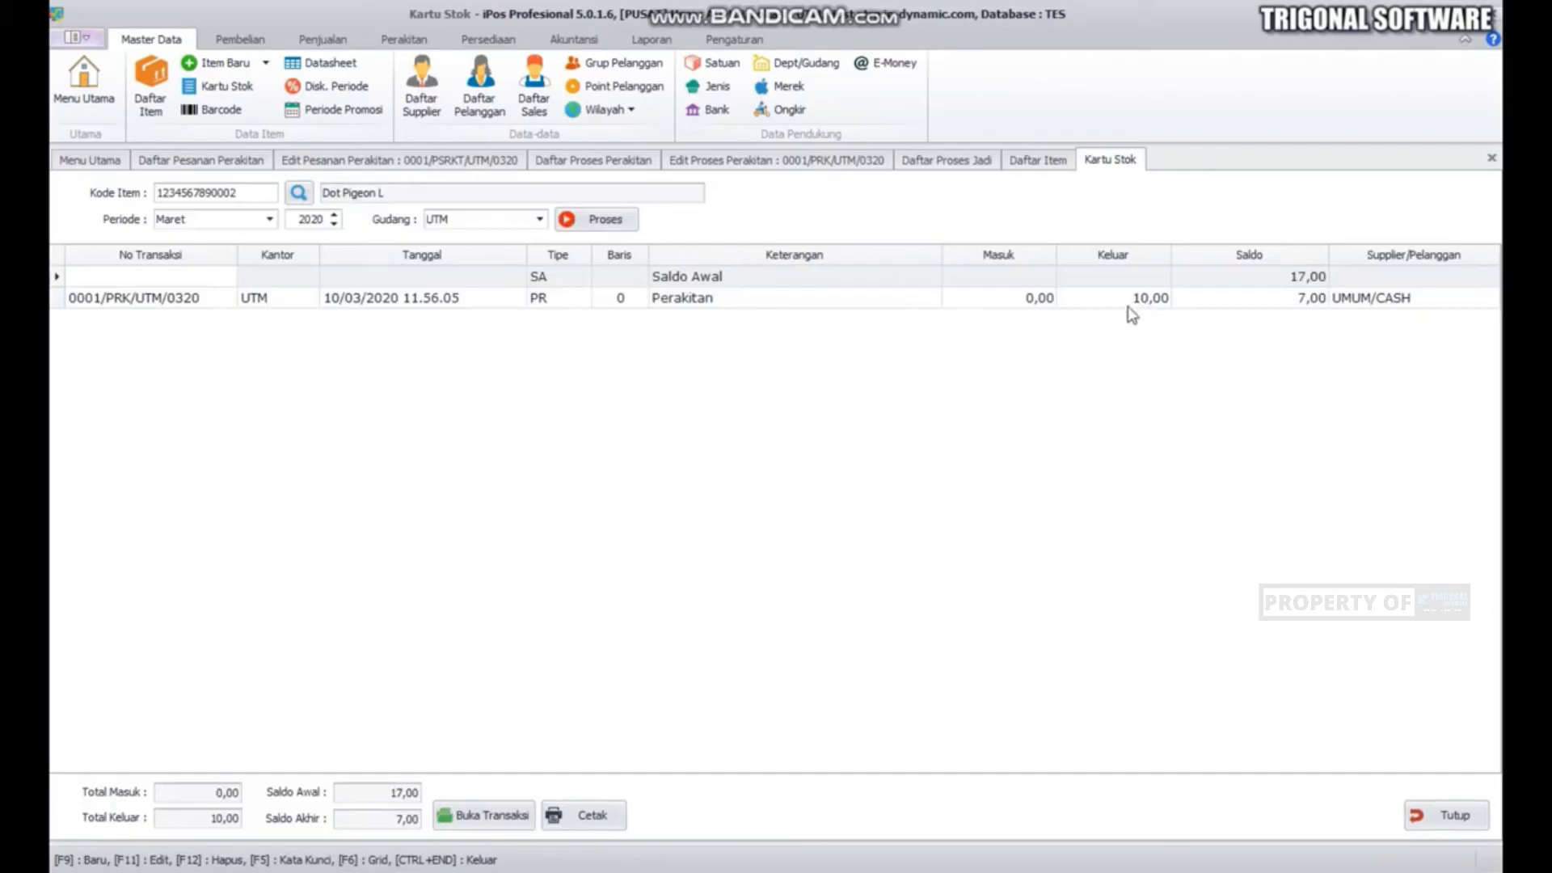
pyautogui.press('F11')
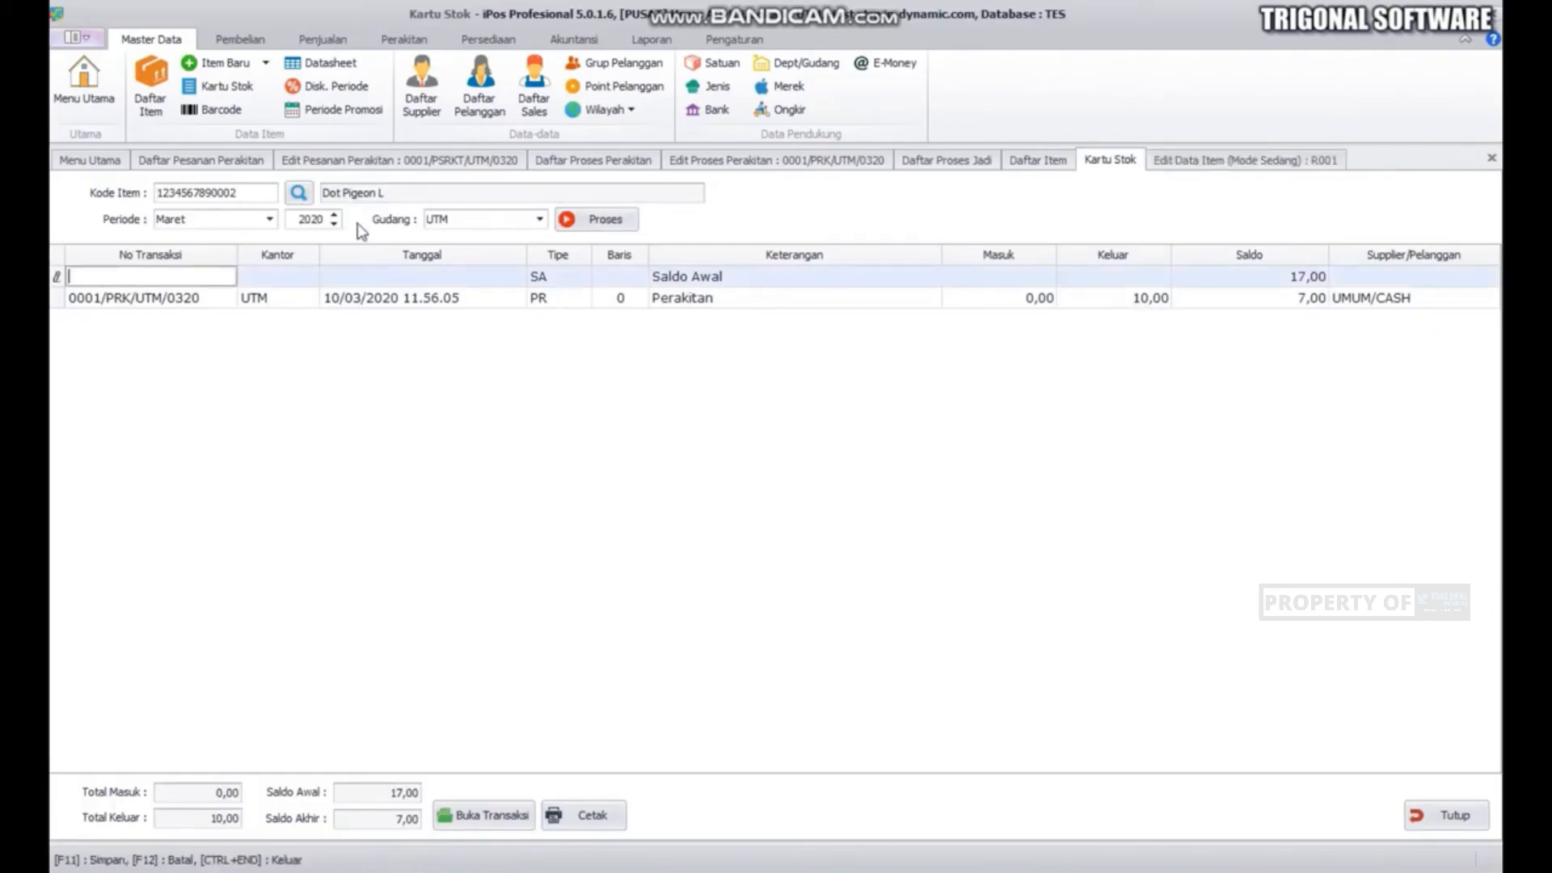
# Return to the item list (Daftar Item) and clear the r001 search keyword to list all items
pyautogui.click(151, 97)
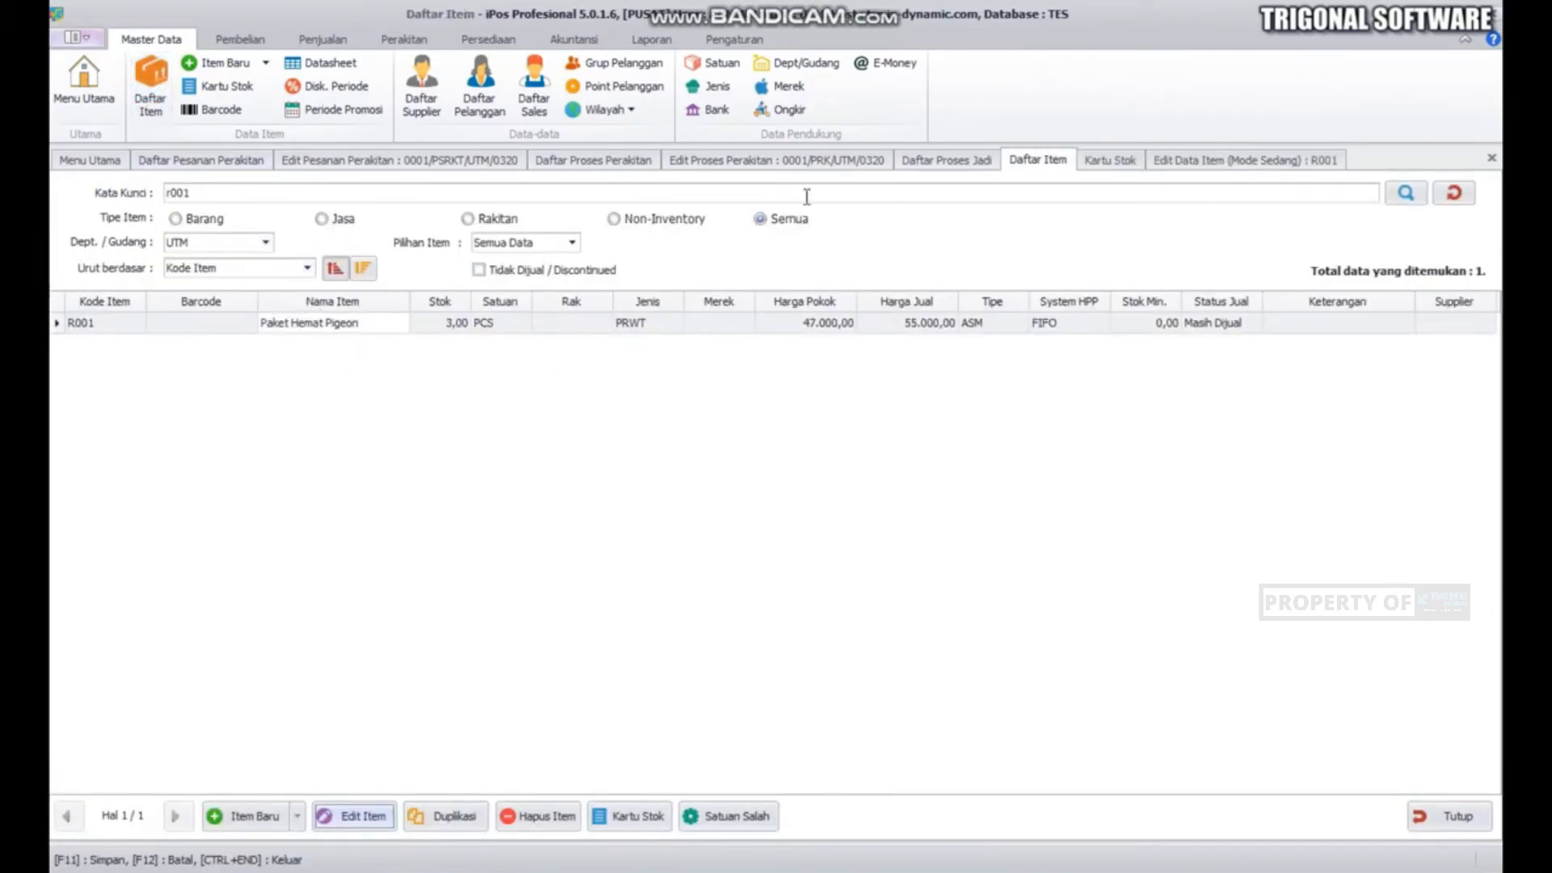
pyautogui.click(224, 190)
pyautogui.press('BackSpace')
pyautogui.press('BackSpace')
pyautogui.press('BackSpace')
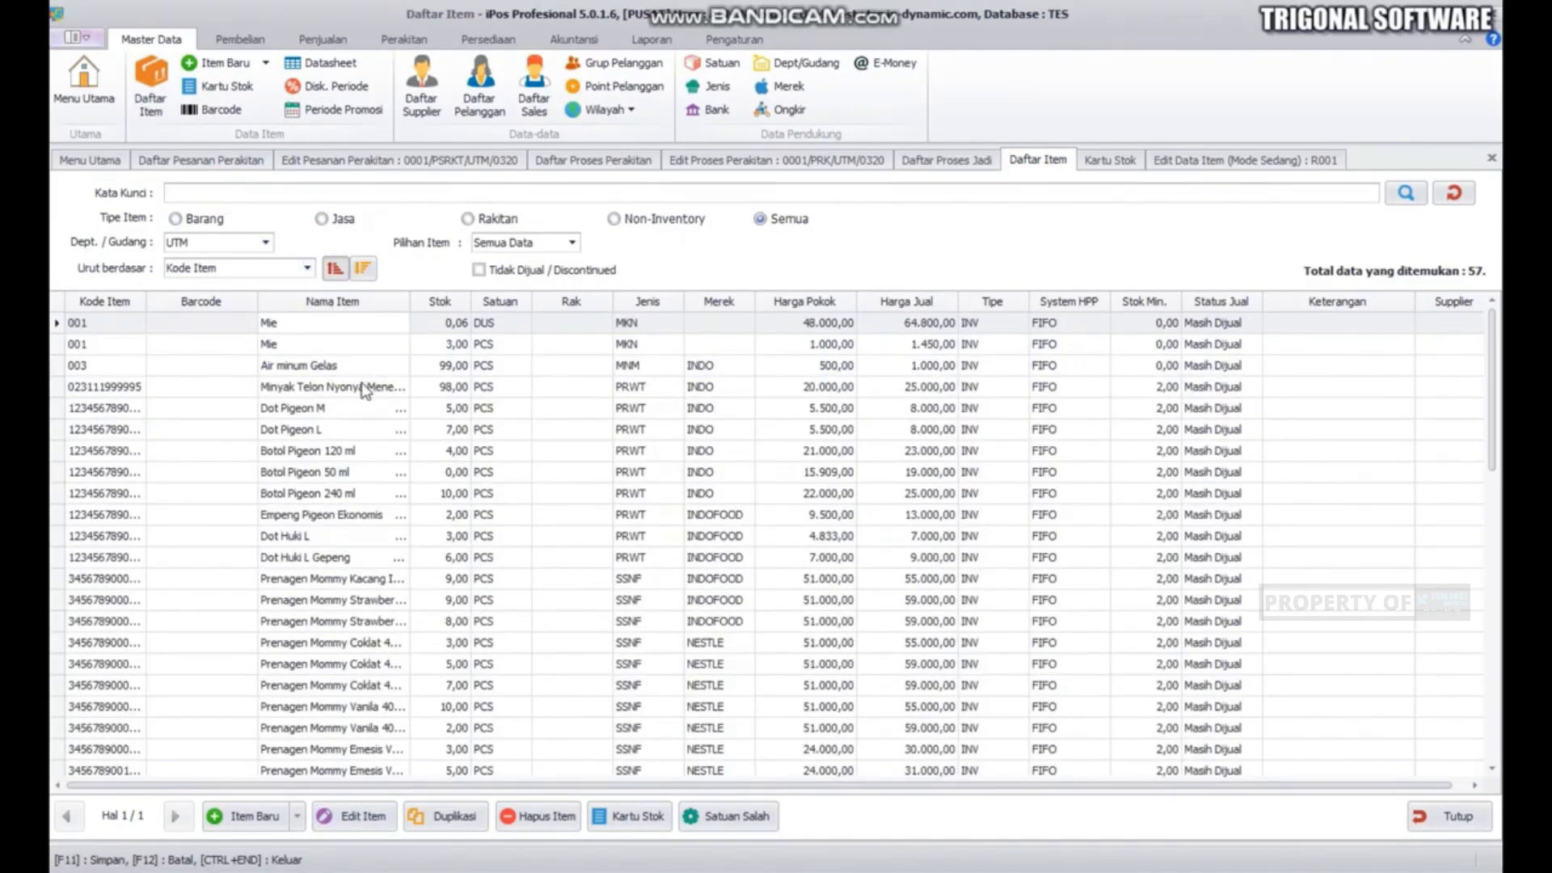
# Open the stock card of Botol Pigeon 120 ml, review its outgoing quantity, and close the card
pyautogui.click(344, 451)
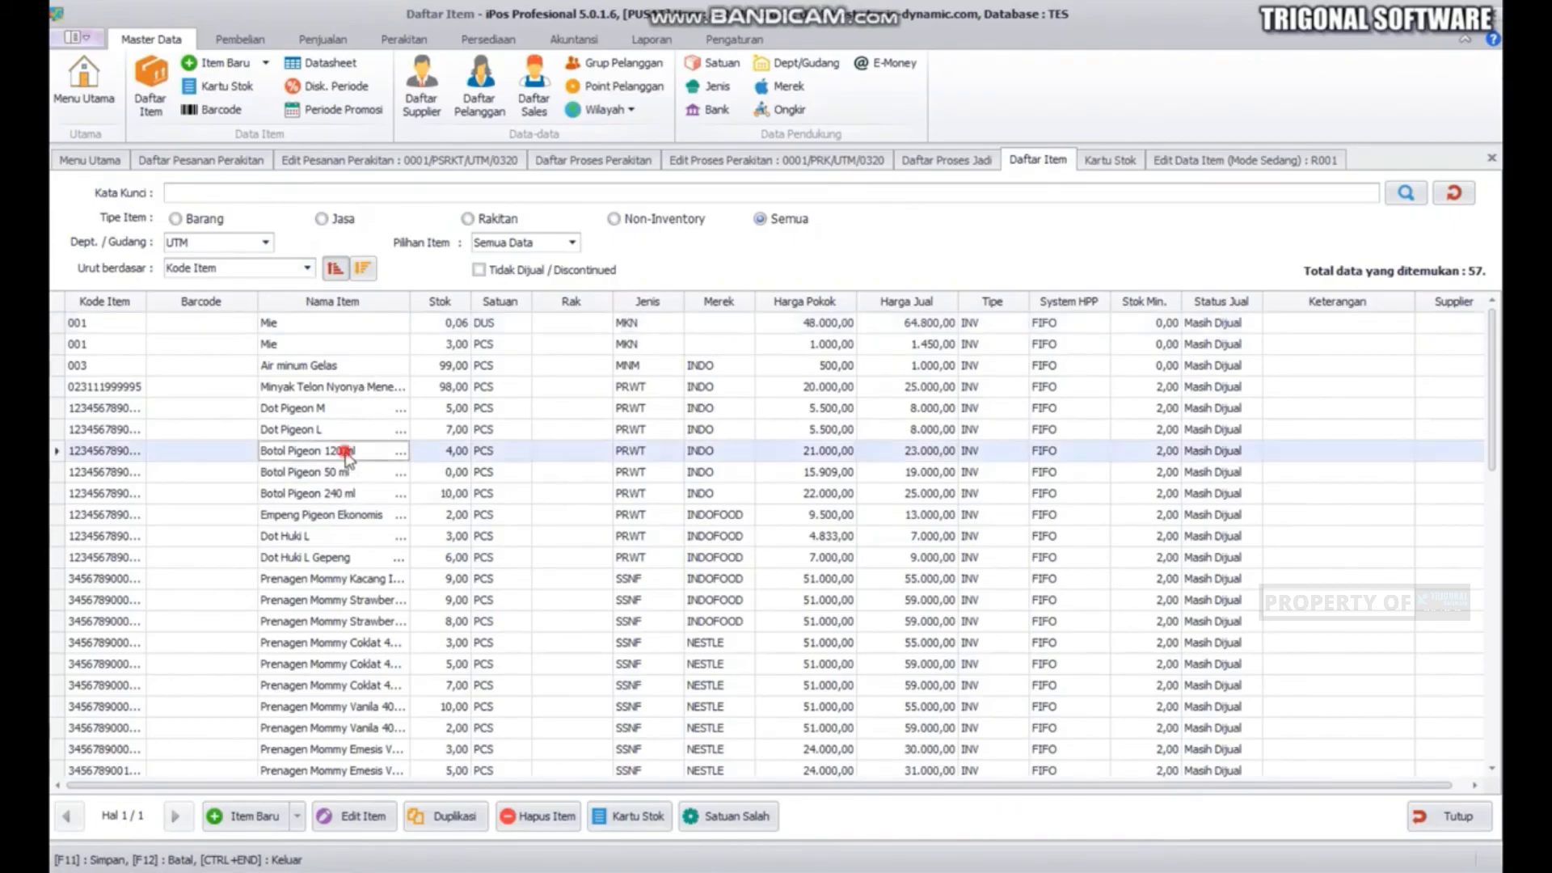
pyautogui.click(633, 816)
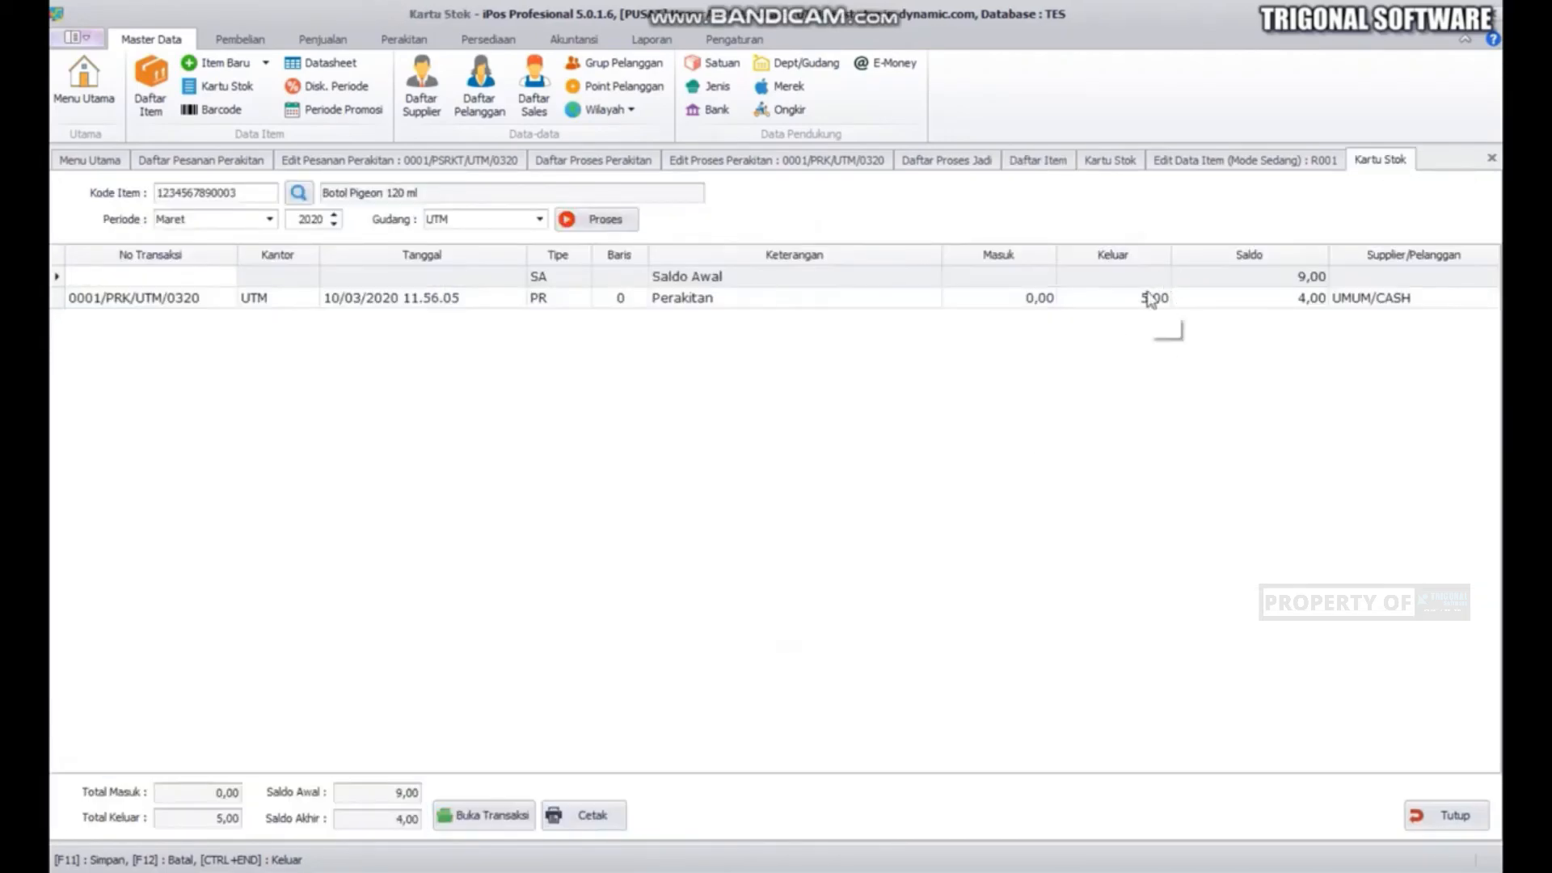
pyautogui.click(1452, 815)
# Search the item list for emp and open the stock card of Empeng Pigeon Ekonomis to review its balance
pyautogui.click(238, 194)
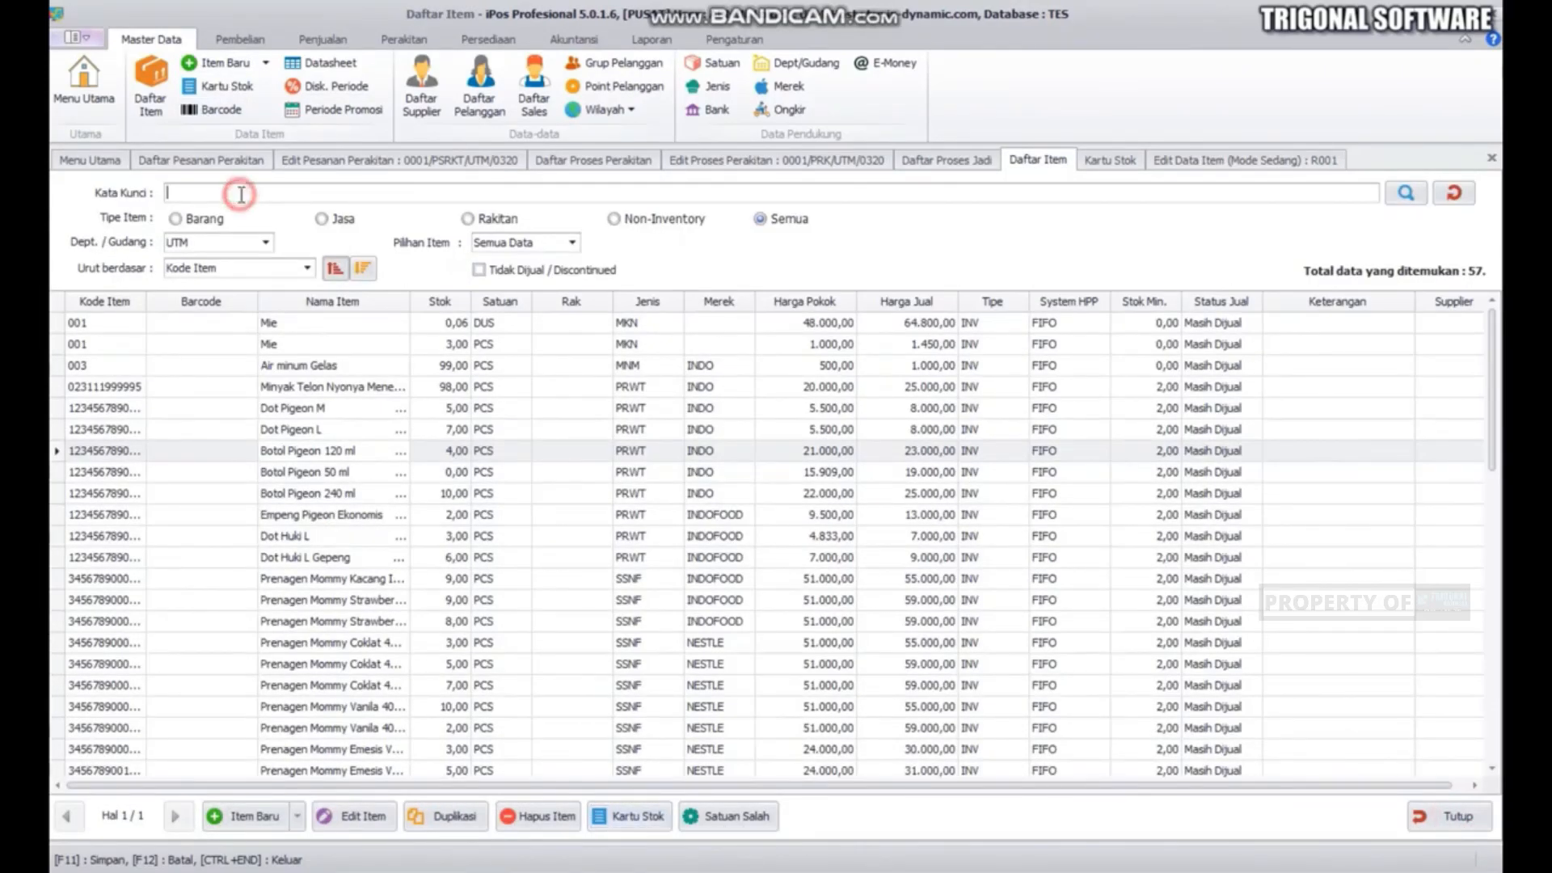
pyautogui.write('emp')
pyautogui.press('Return')
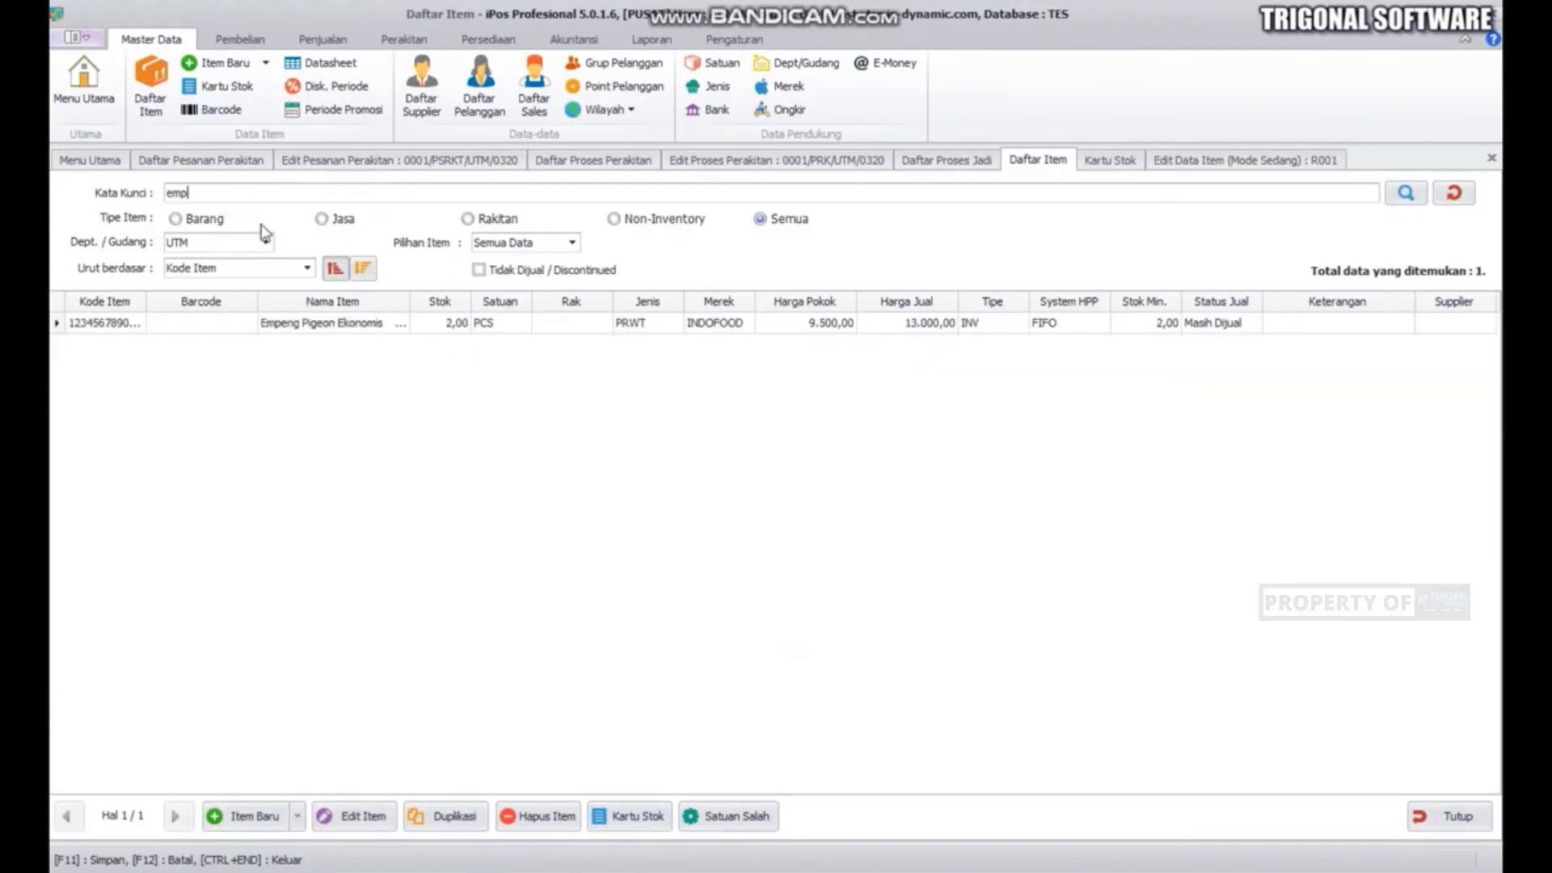
pyautogui.click(401, 325)
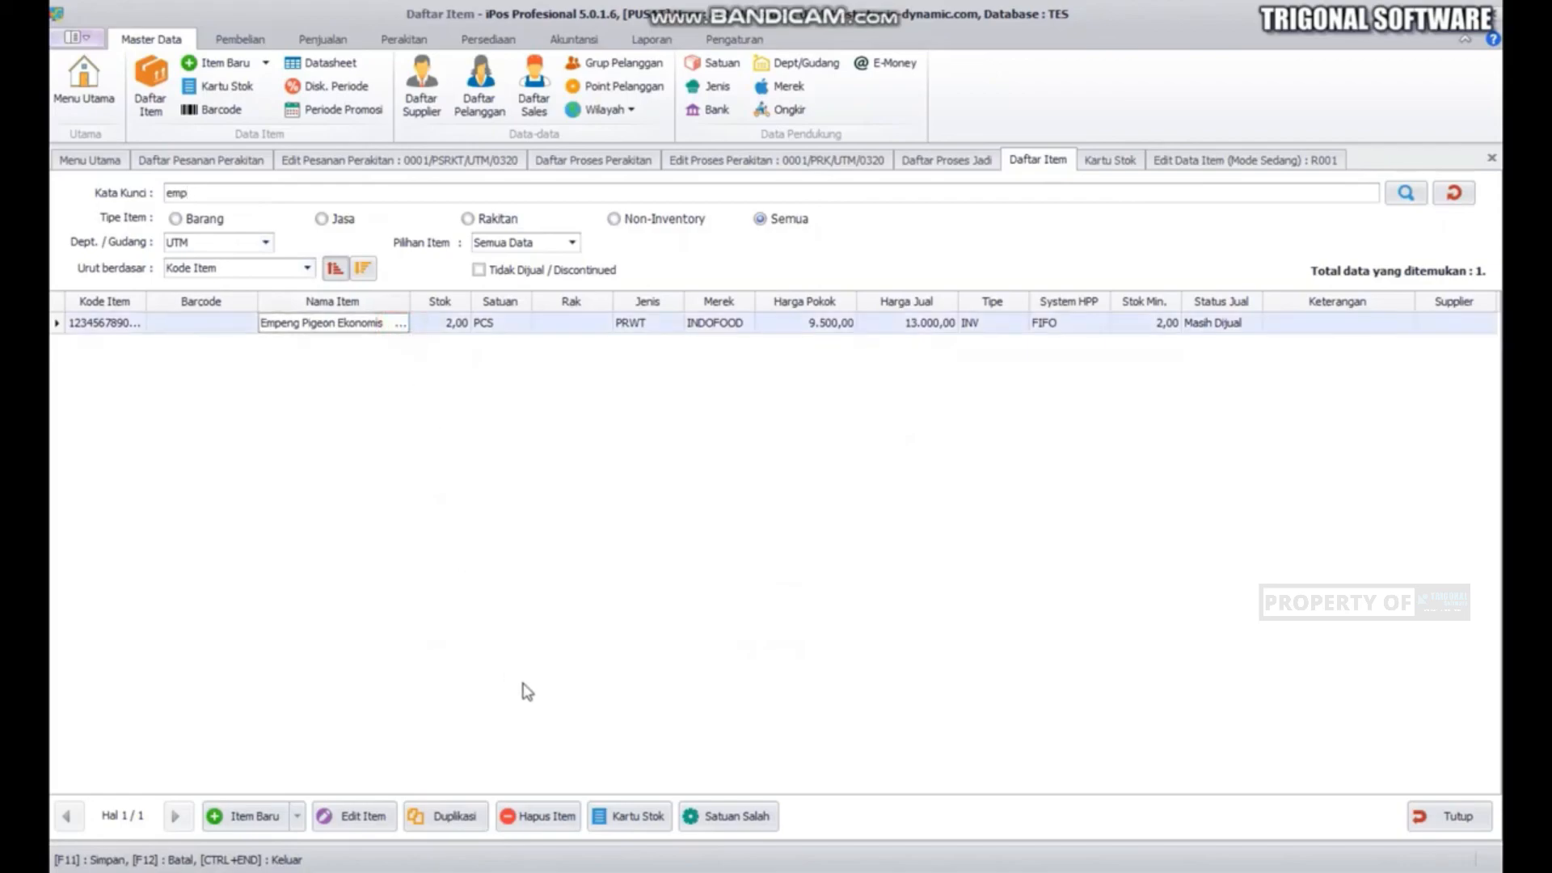
pyautogui.click(638, 816)
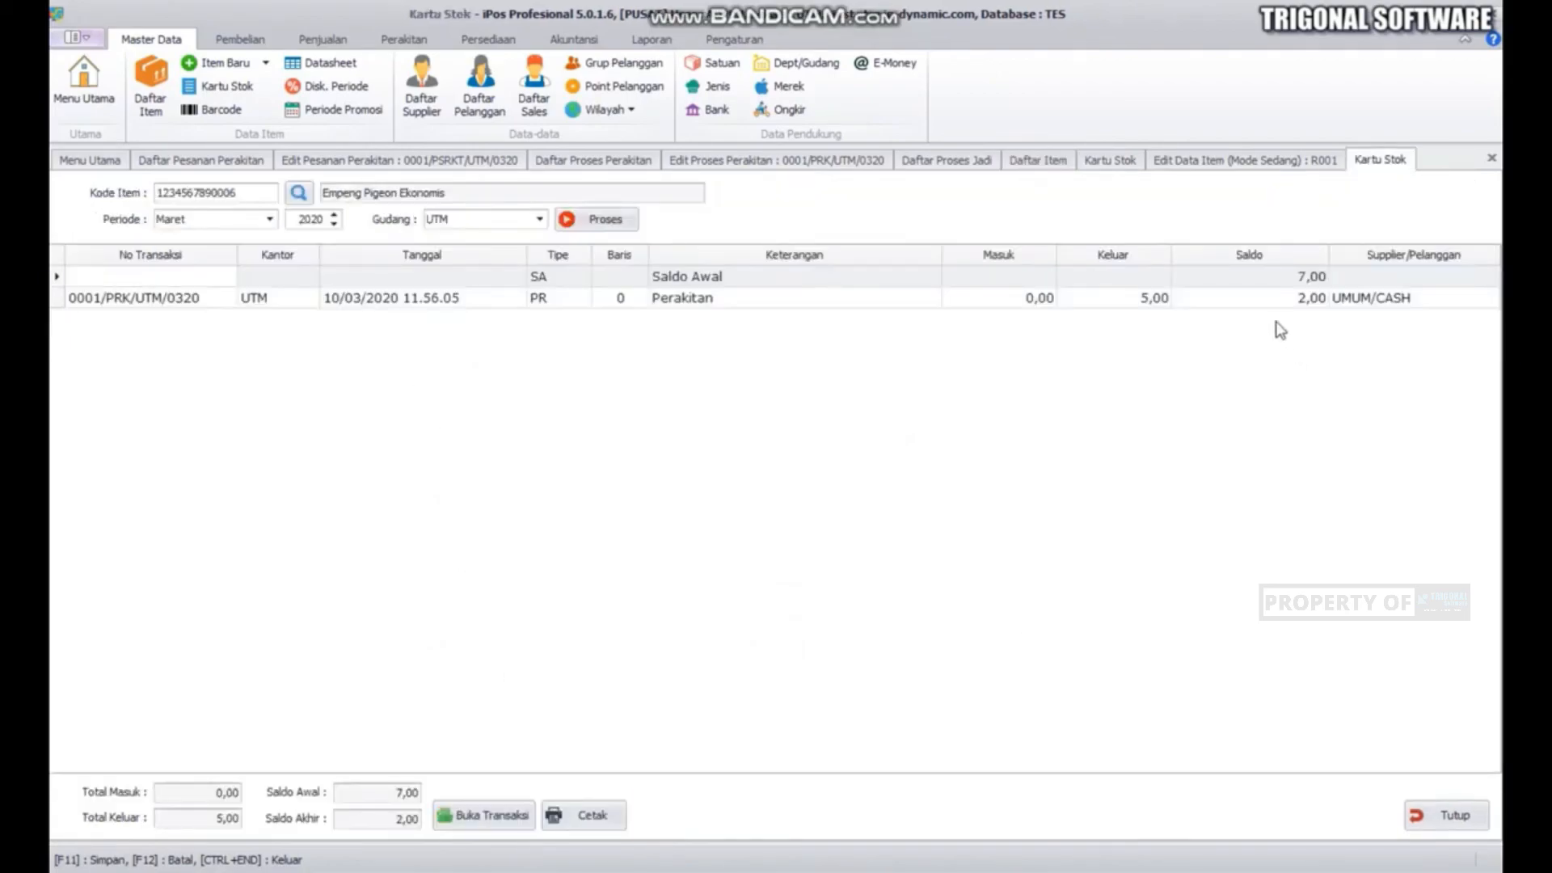